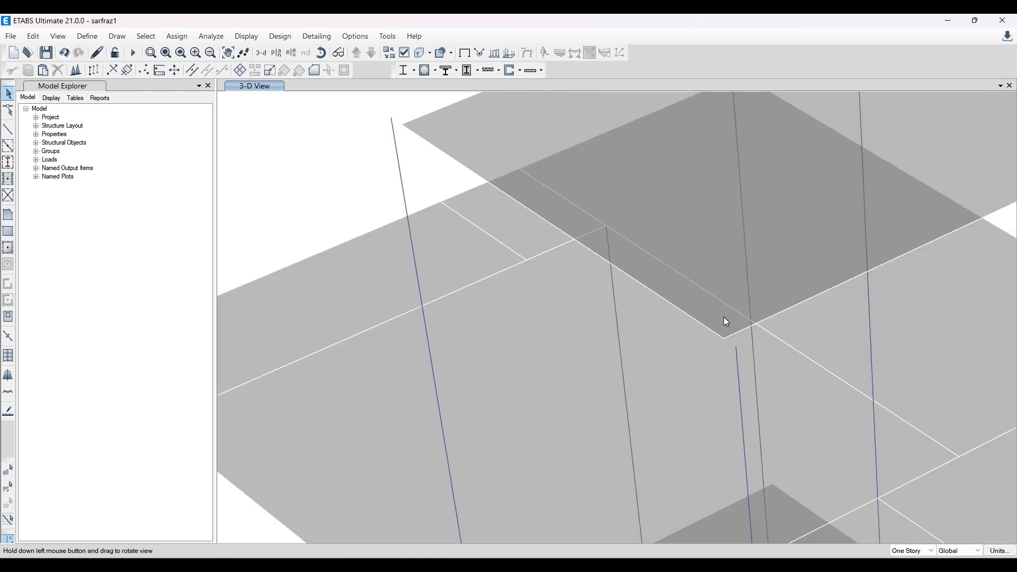
scroll(507, 254, "down", 2)
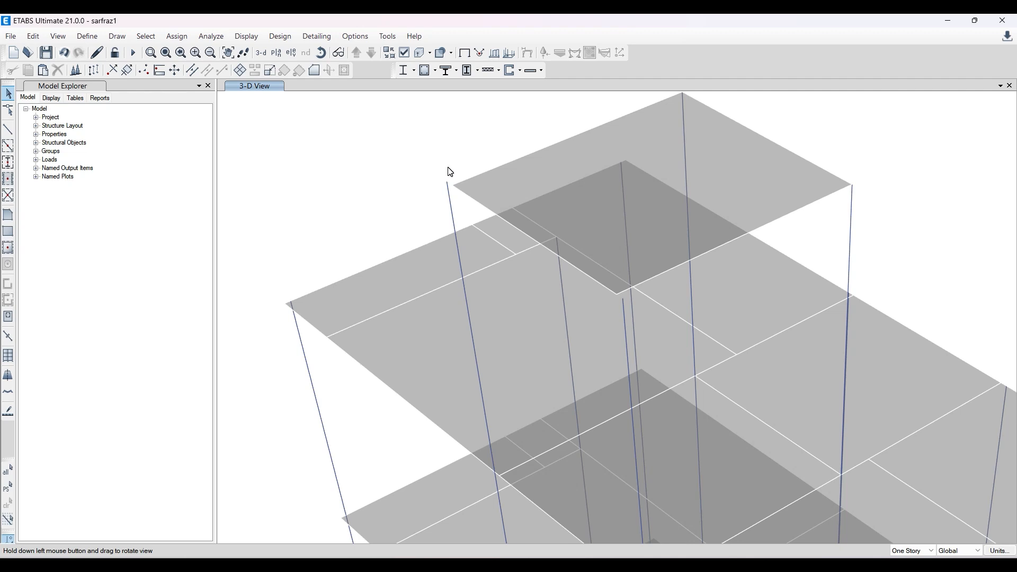
scroll(450, 166, "down", 3)
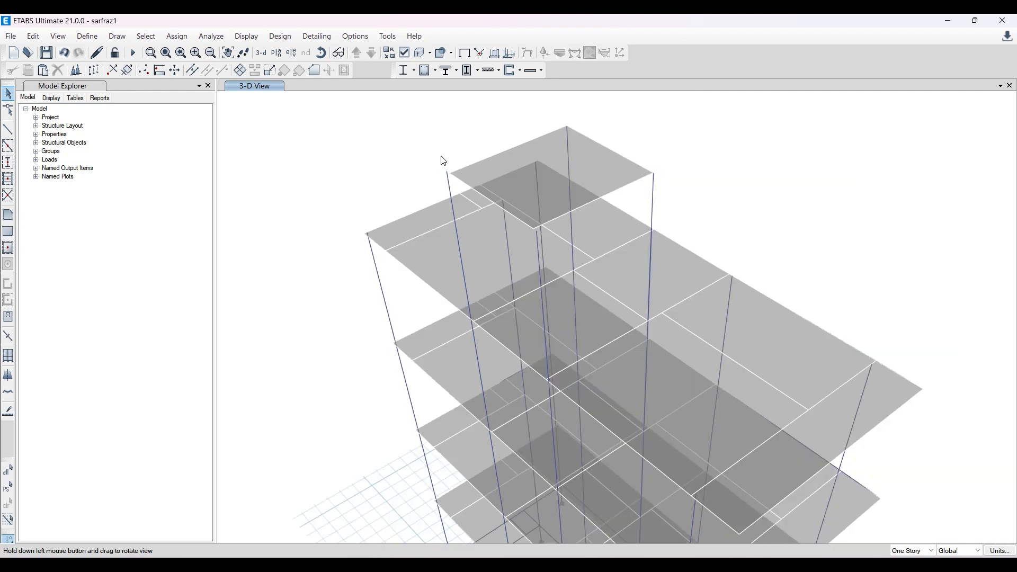
scroll(443, 161, "down", 5)
scroll(455, 158, "up", 5)
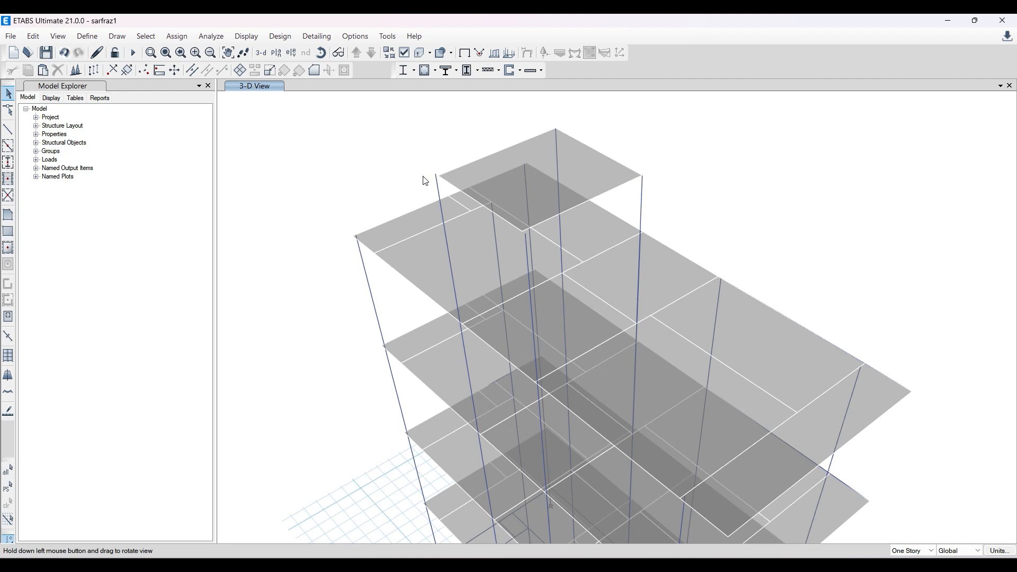
Step: Switch to Paint and draw a small upright black rectangle with a long horizontal red rectangle running across its lower part
key("alt+Tab")
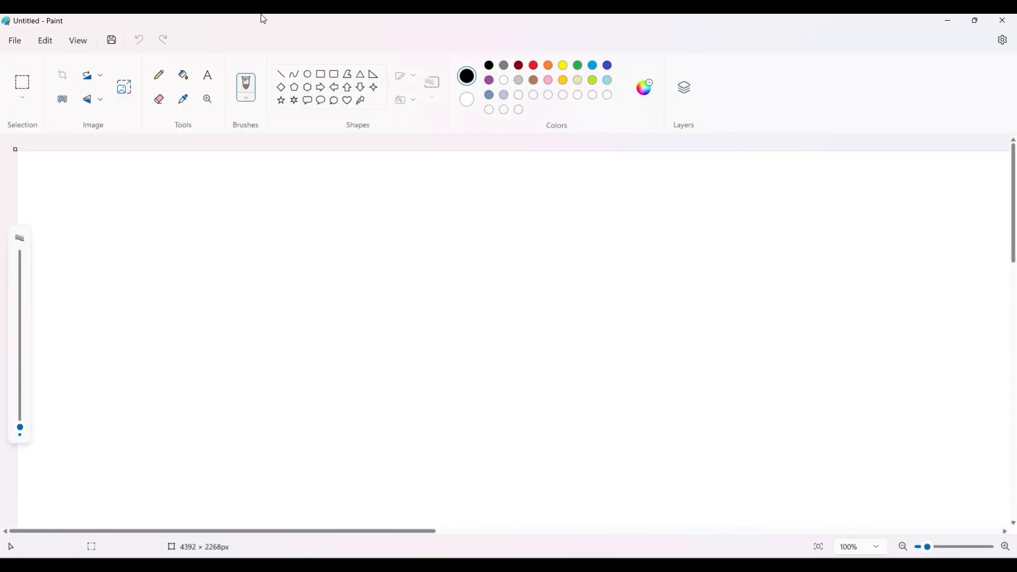
left_click(321, 74)
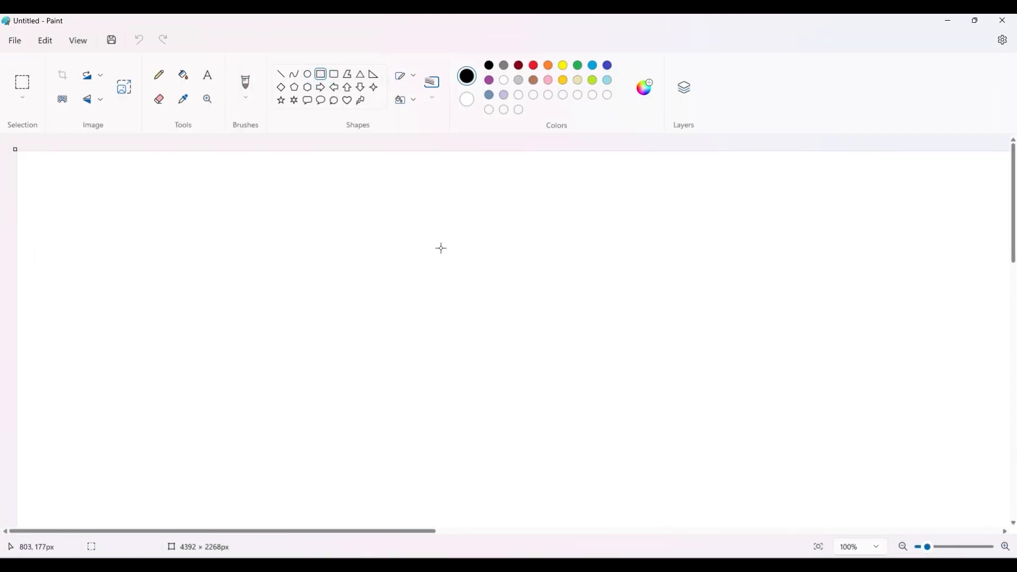
left_click_drag(427, 260, 474, 329)
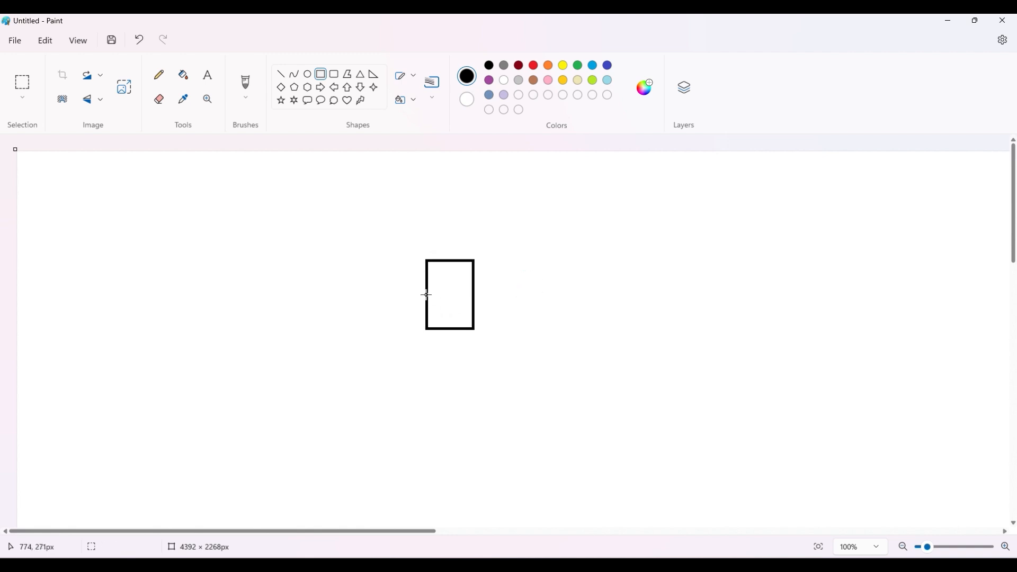
left_click(534, 65)
left_click_drag(427, 306, 760, 332)
left_click(736, 266)
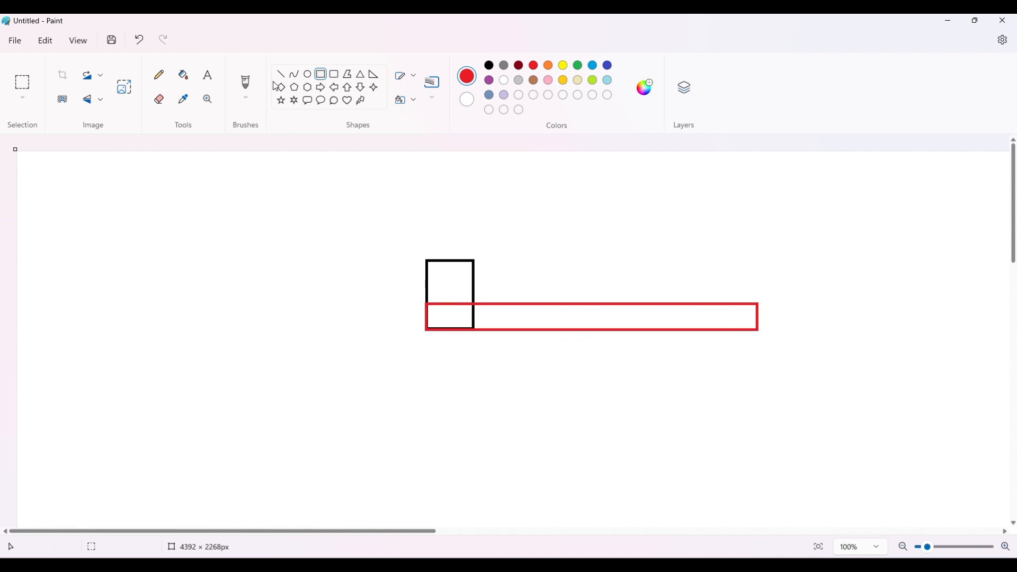
Step: Draw two small red ellipses inside the black rectangle, one above the red bar and one within it
left_click(308, 74)
mouse_move(449, 292)
left_mouse_down()
mouse_move(442, 284)
mouse_move(443, 313)
left_mouse_up()
left_click(470, 273)
left_click(472, 270)
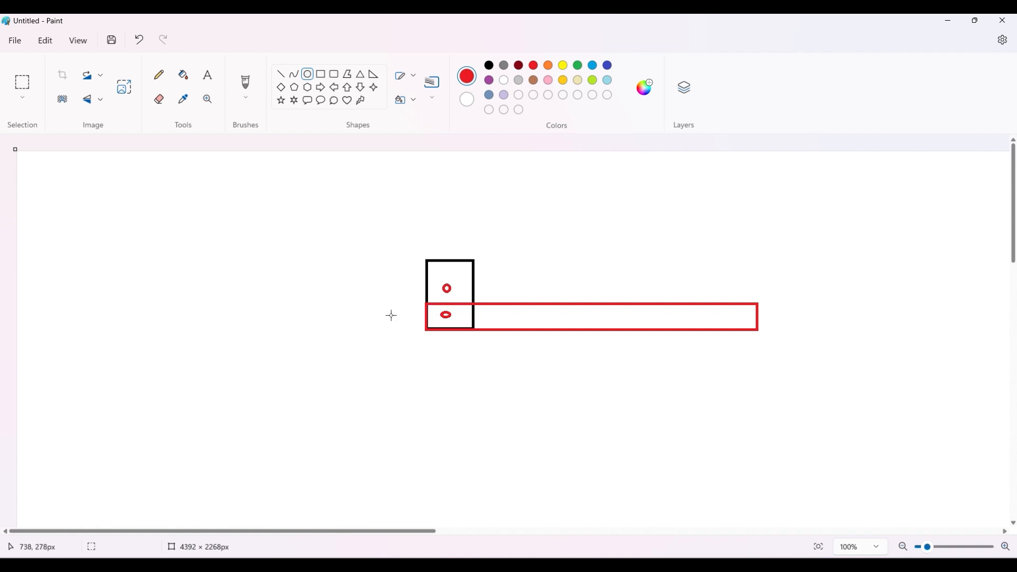
Step: Switch to the sarfraz1 model in ETABS and show its extruded 3-D view briefly before restoring the line view
left_click(402, 521)
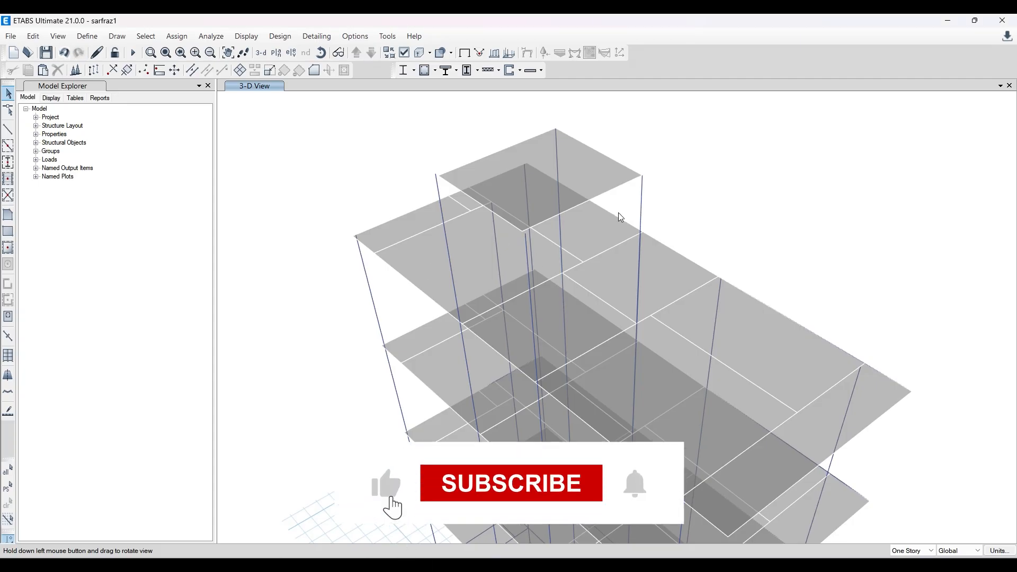
left_click(421, 54)
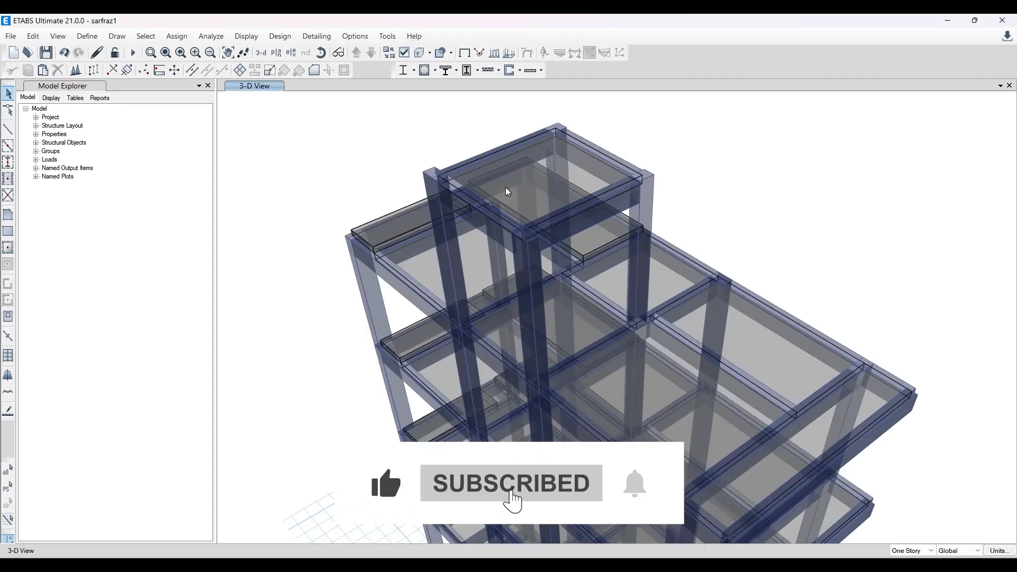
left_click(404, 53)
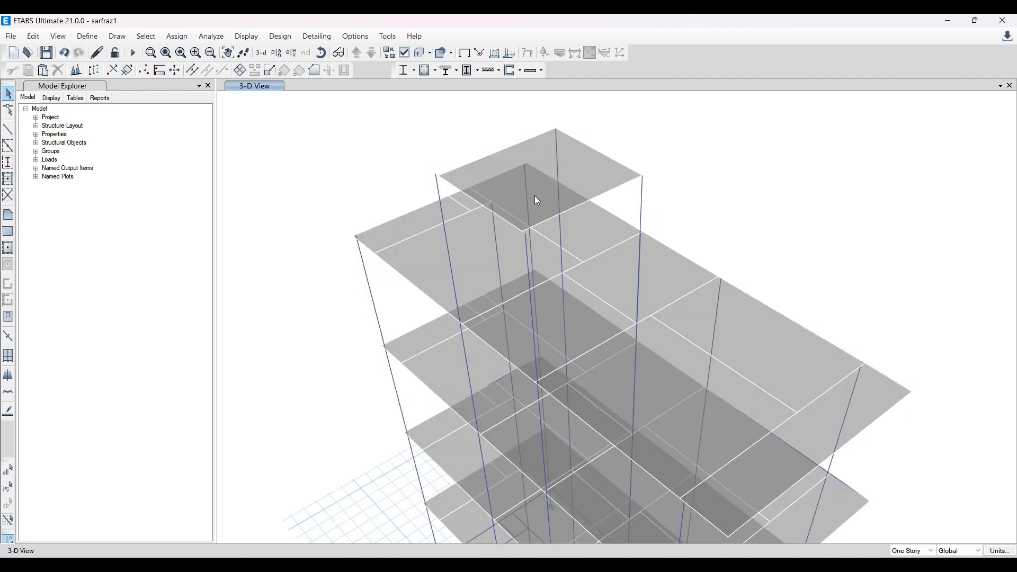
Step: Return to the Paint sketch and draw a short black vertical line connecting the two red ellipses
left_click(948, 20)
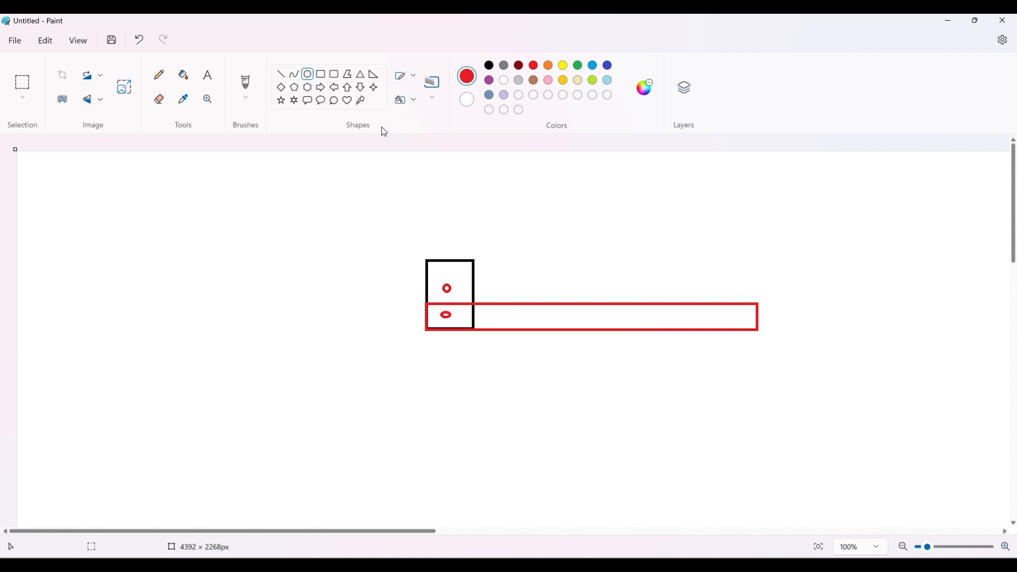
left_click(280, 74)
left_click(488, 65)
mouse_move(447, 315)
left_mouse_down()
mouse_move(456, 278)
mouse_move(448, 288)
left_mouse_up()
left_click(559, 252)
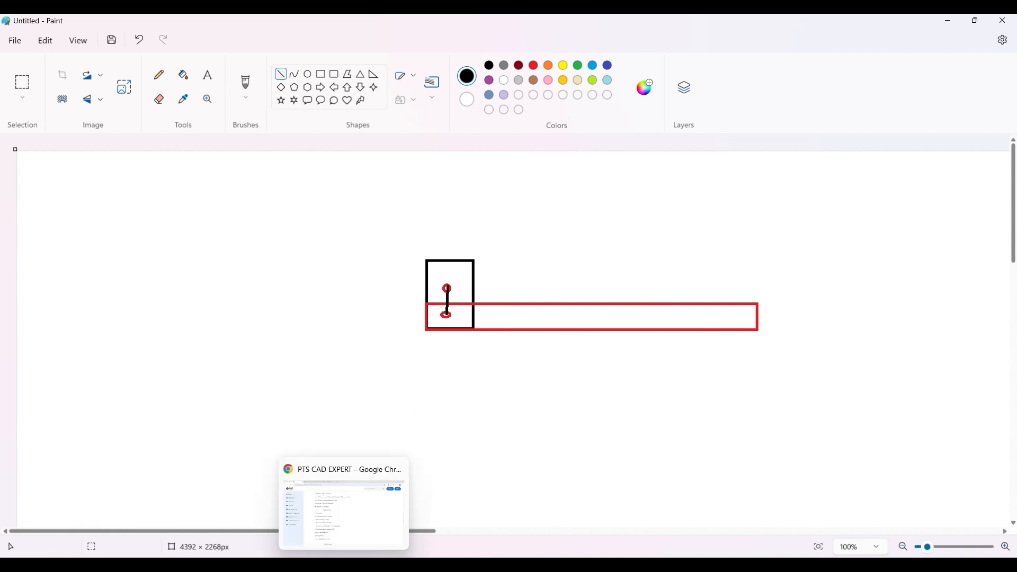
Step: Switch to Chrome and play the rooftop construction video in Google Photos, pausing it where the stair-roof beam and columns are visible
left_click(345, 506)
left_click(351, 21)
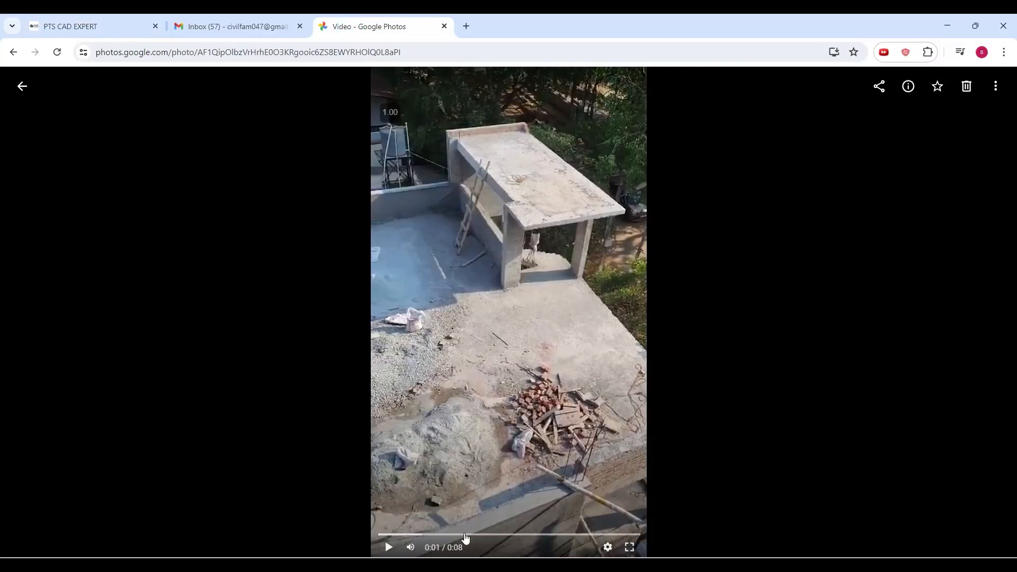
left_click(412, 535)
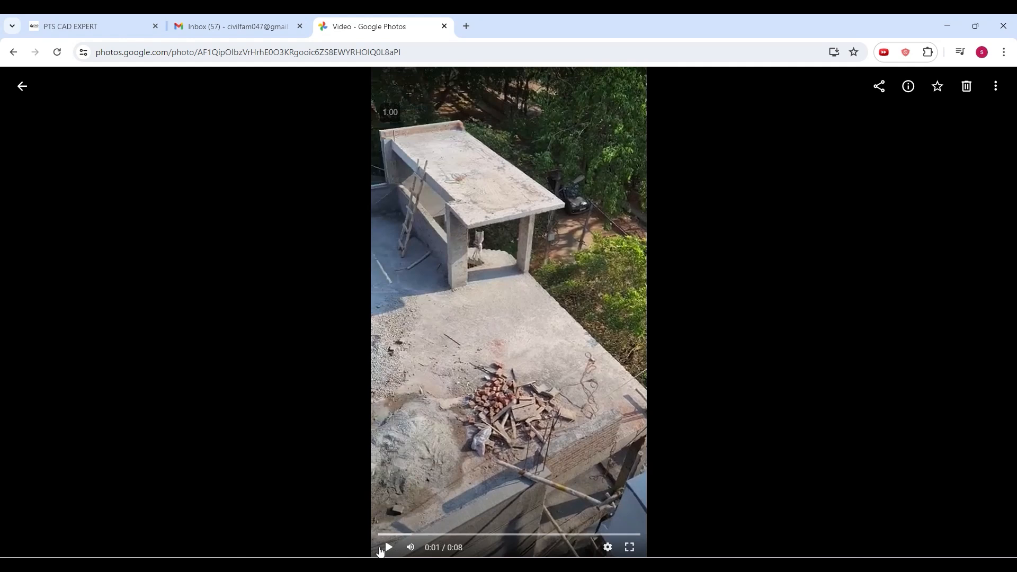
left_click(389, 547)
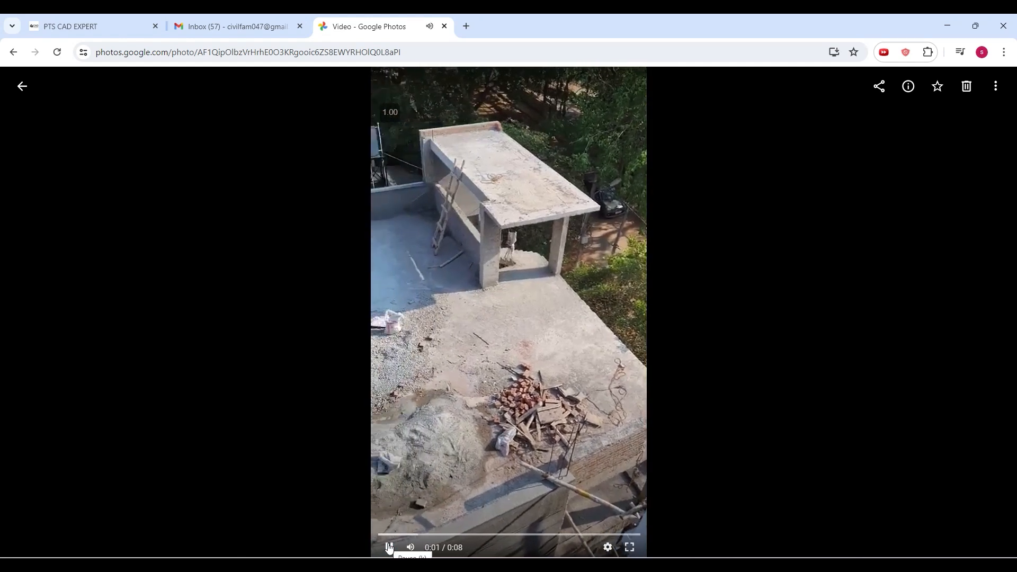
left_click(389, 547)
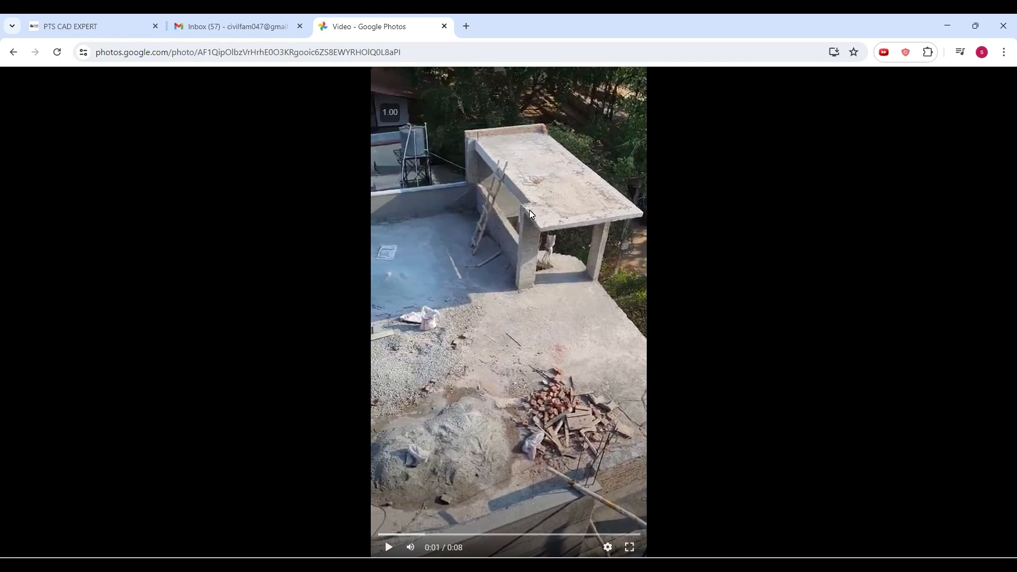
Step: Switch to the Link Model in ETABS and inspect the section assignments of the far corner column and its connected beam
mouse_move(371, 565)
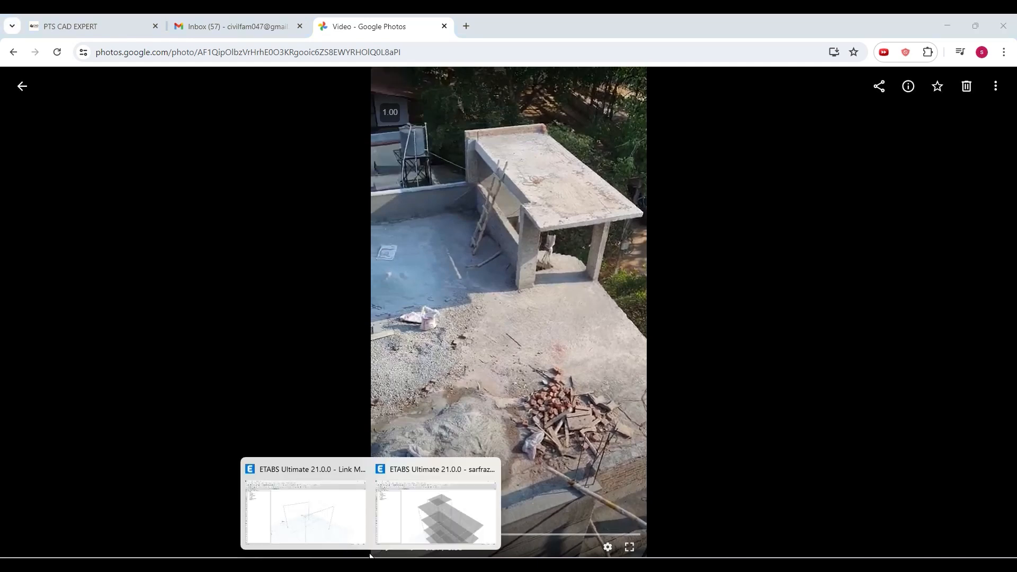
left_click(331, 512)
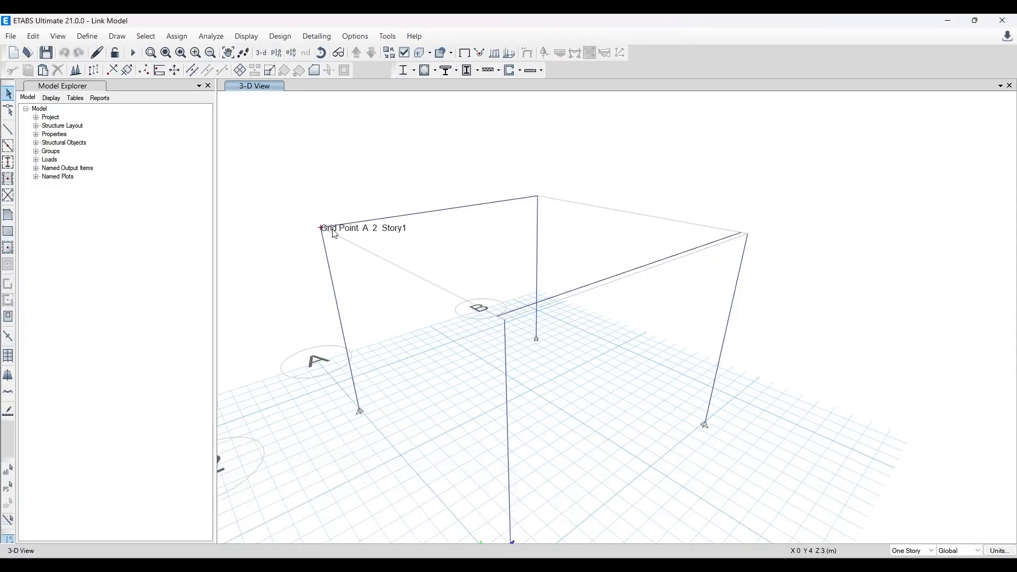
right_click(540, 230)
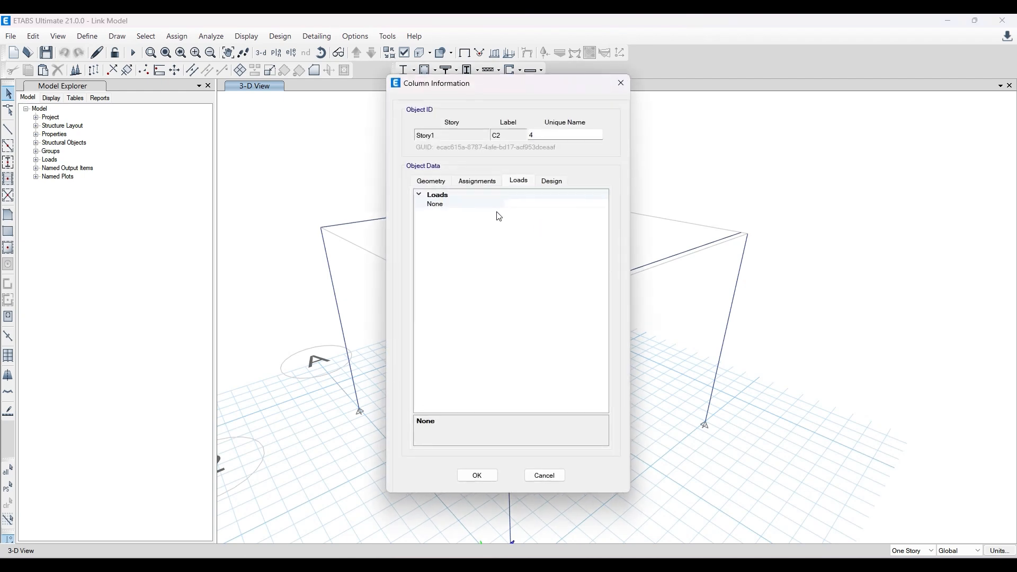
left_click(467, 181)
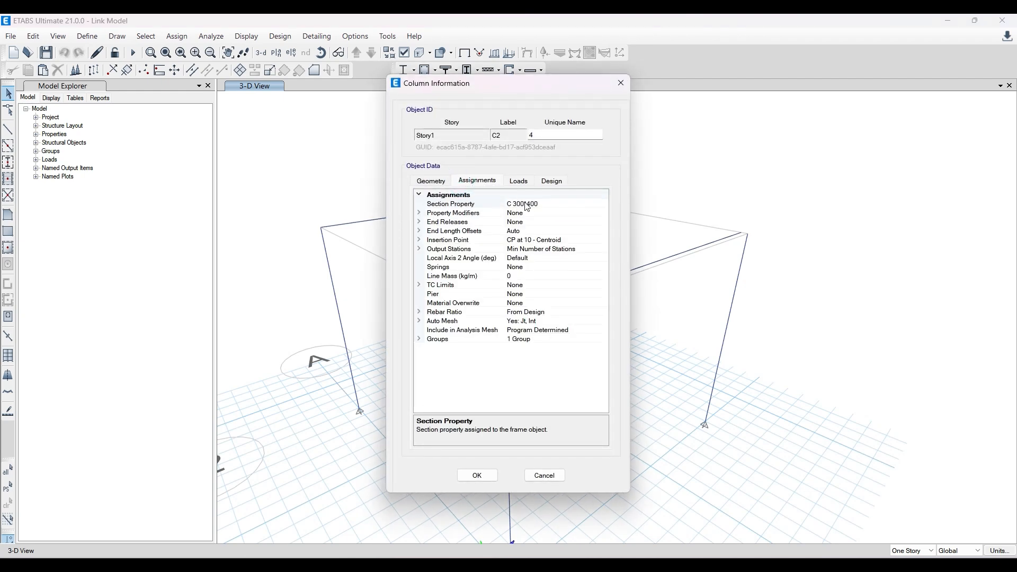
left_click(619, 83)
right_click(417, 218)
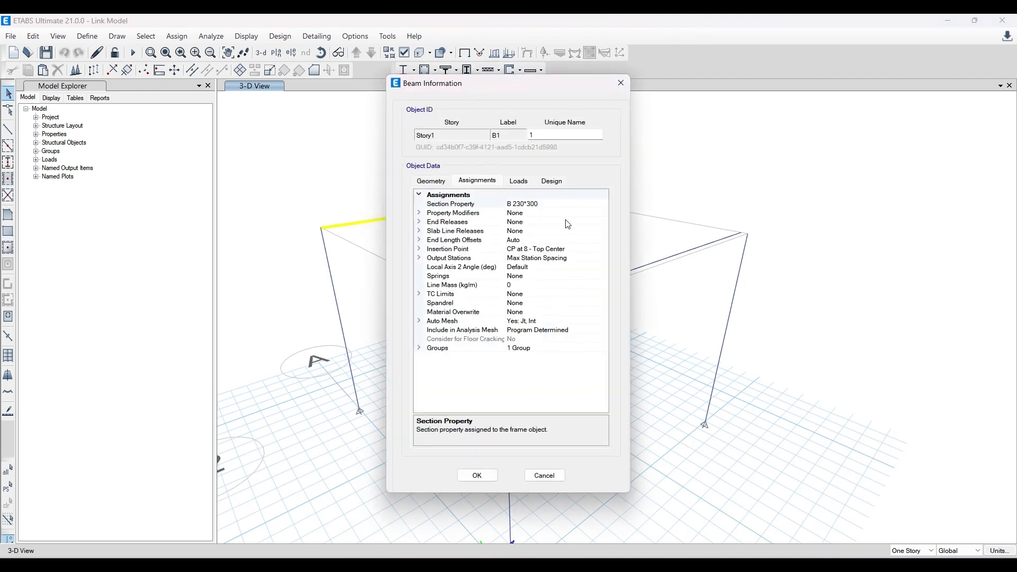
left_click(621, 83)
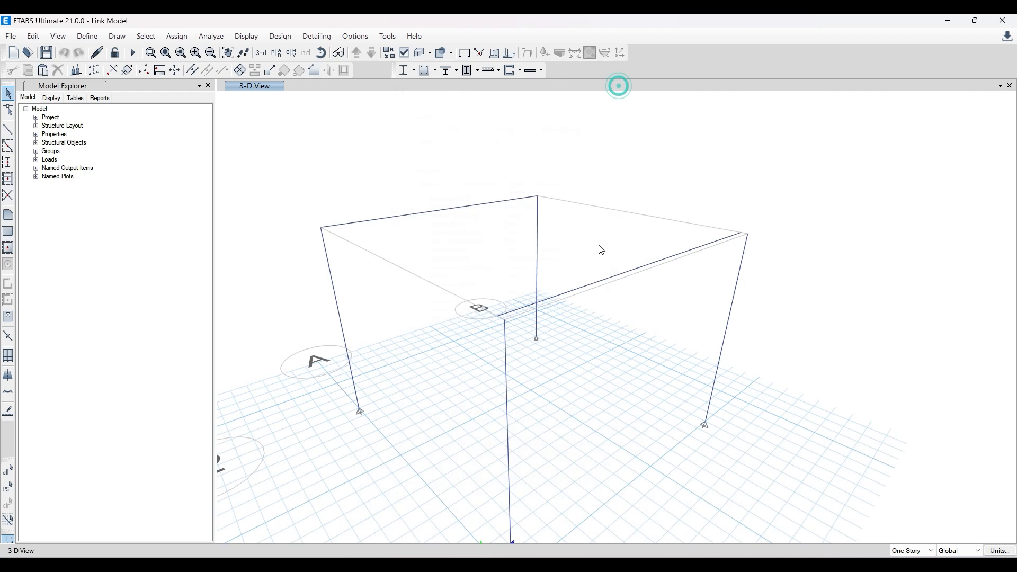
Step: Inspect the section assignments of the offset beam on the opposite side and the column at its far end
right_click(632, 275)
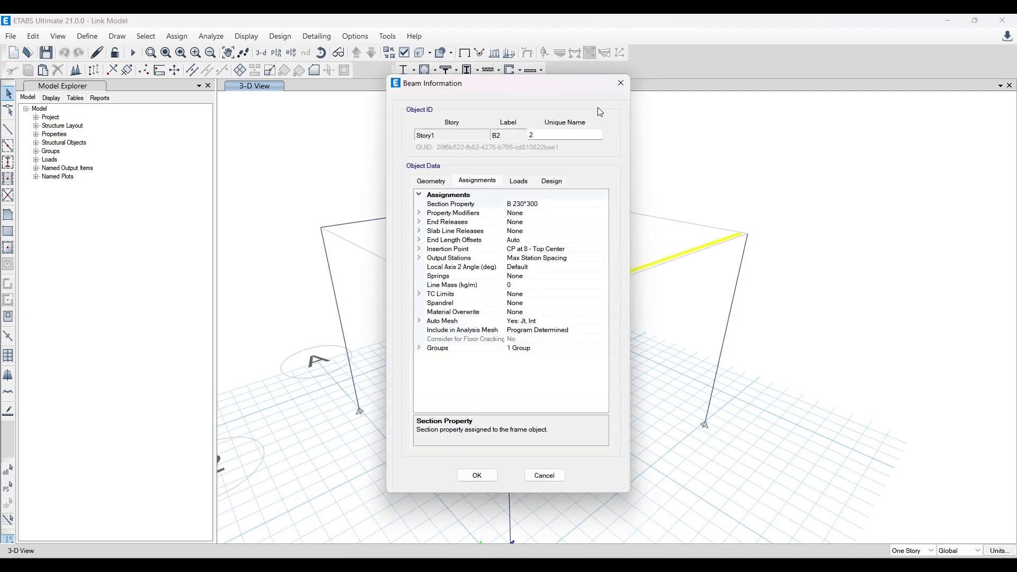
left_click(621, 83)
right_click(735, 295)
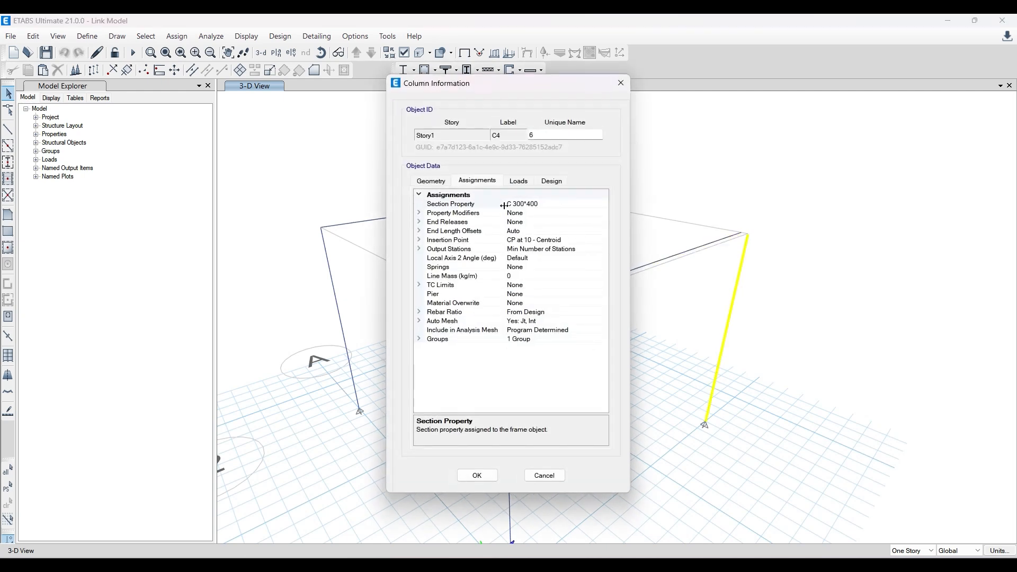
left_click(621, 83)
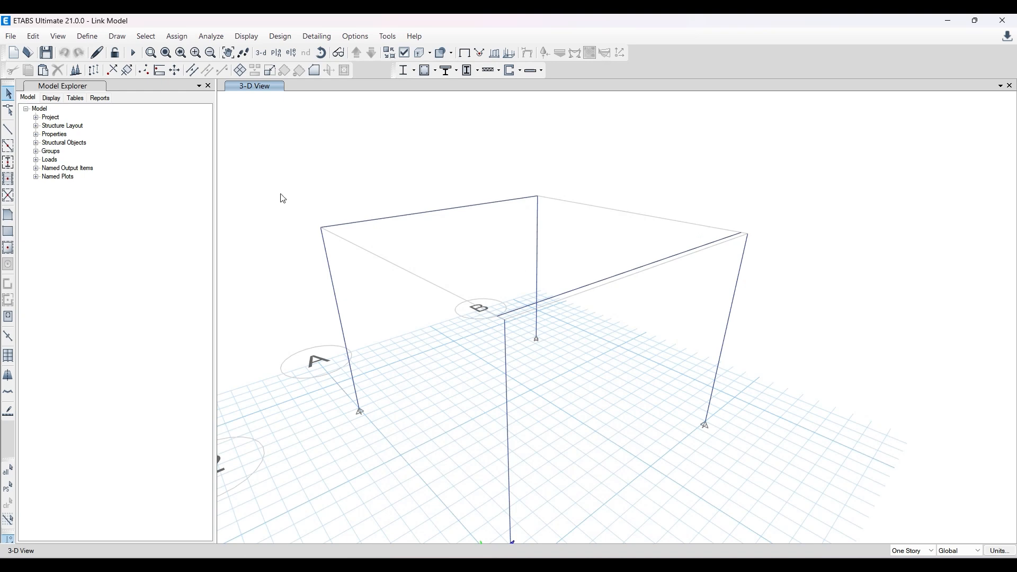
Step: Display the Live load pattern's span forces on the frame beams, then restore the plain undeformed 3-D view
left_click(480, 53)
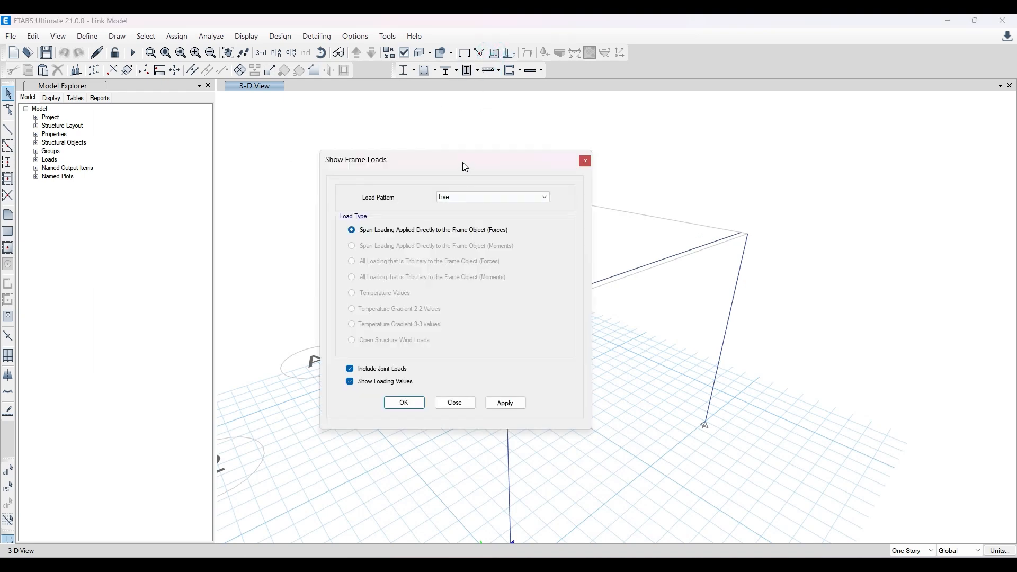
left_click_drag(463, 164, 256, 110)
left_click(296, 348)
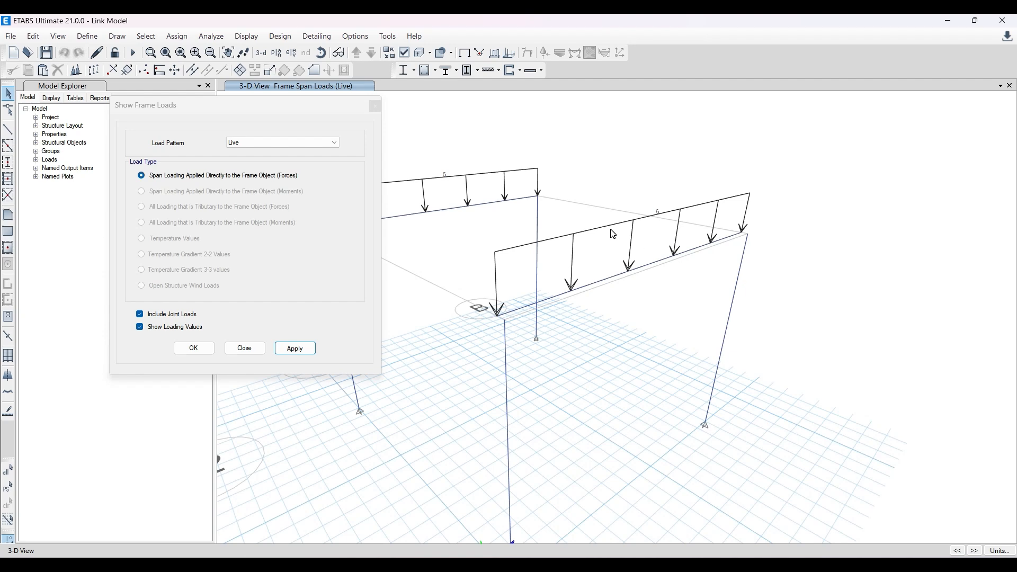
left_click_drag(295, 106, 254, 99)
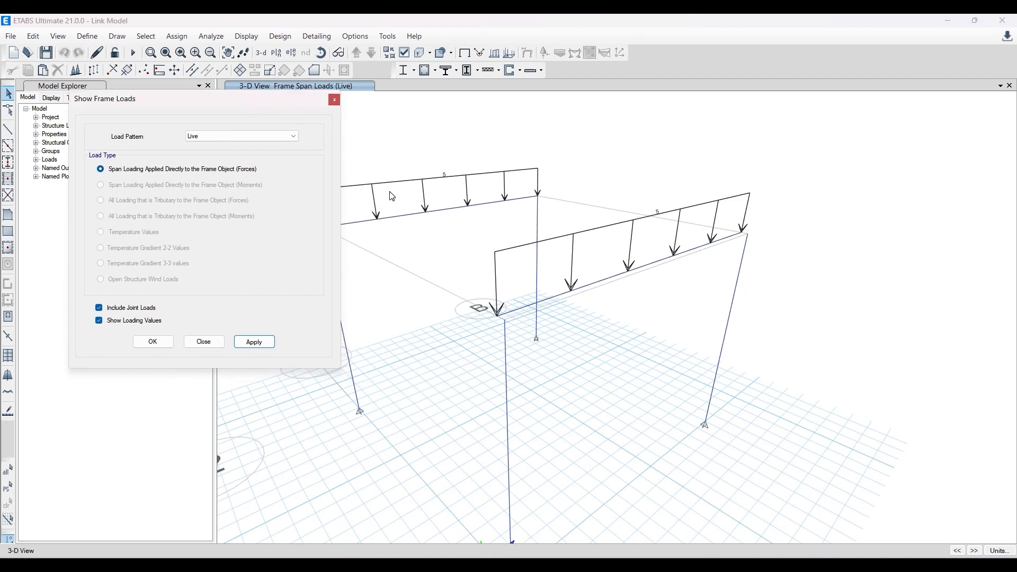
left_click(204, 342)
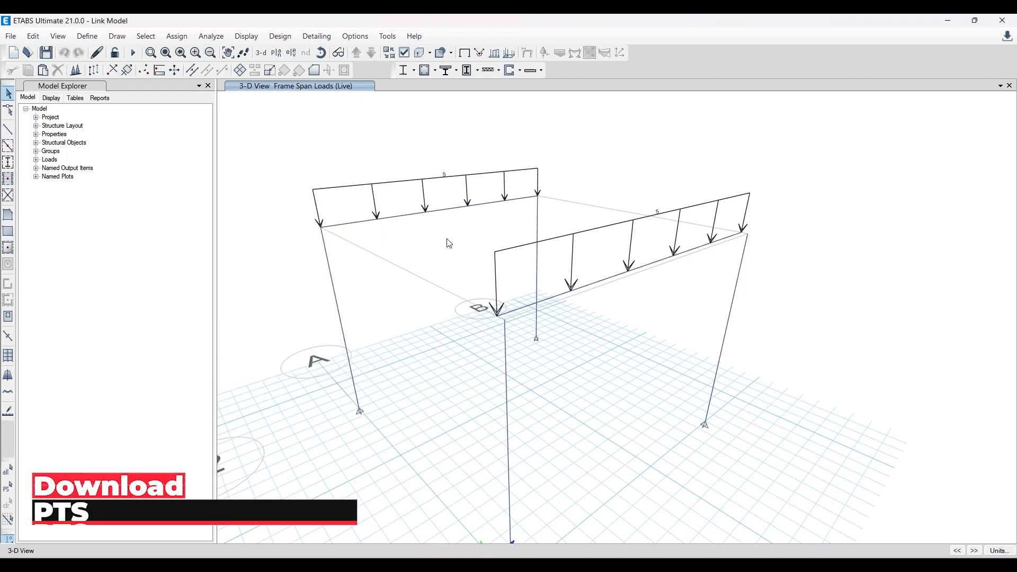
left_click(464, 52)
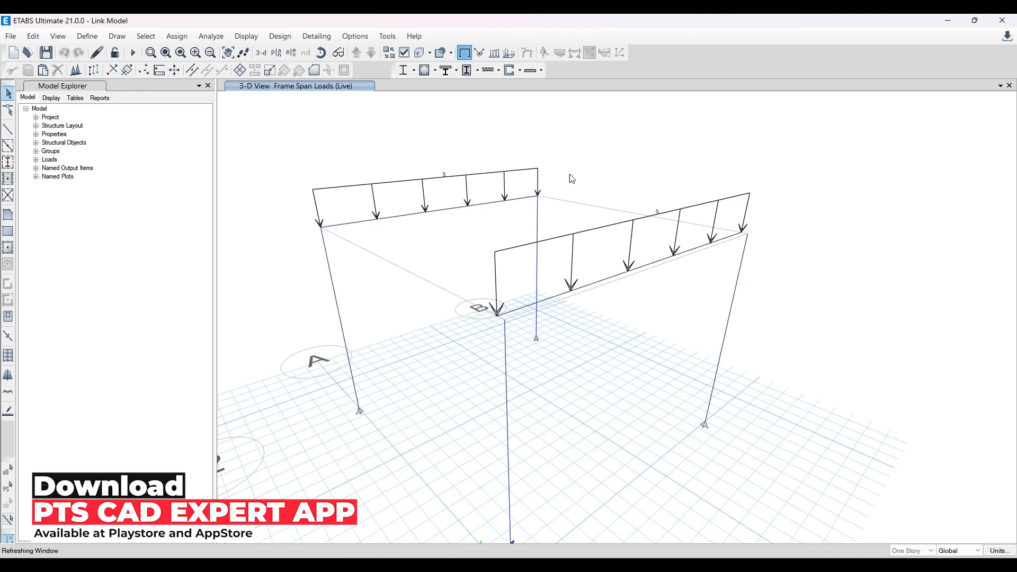
Step: Run the analysis of the Link Model with the offset beam left unconnected to its columns
scroll(518, 362, "up", 5)
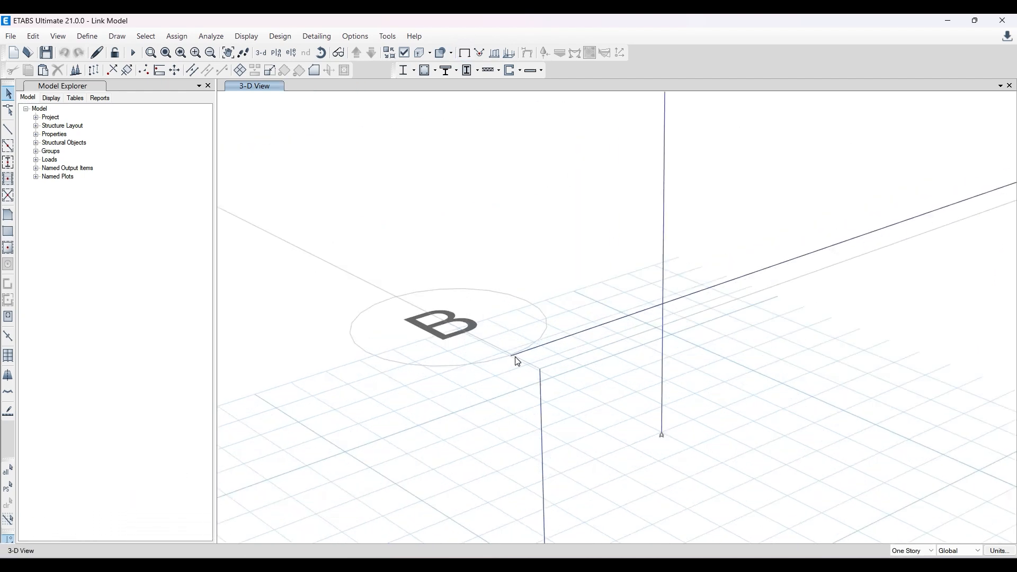
scroll(531, 367, "down", 5)
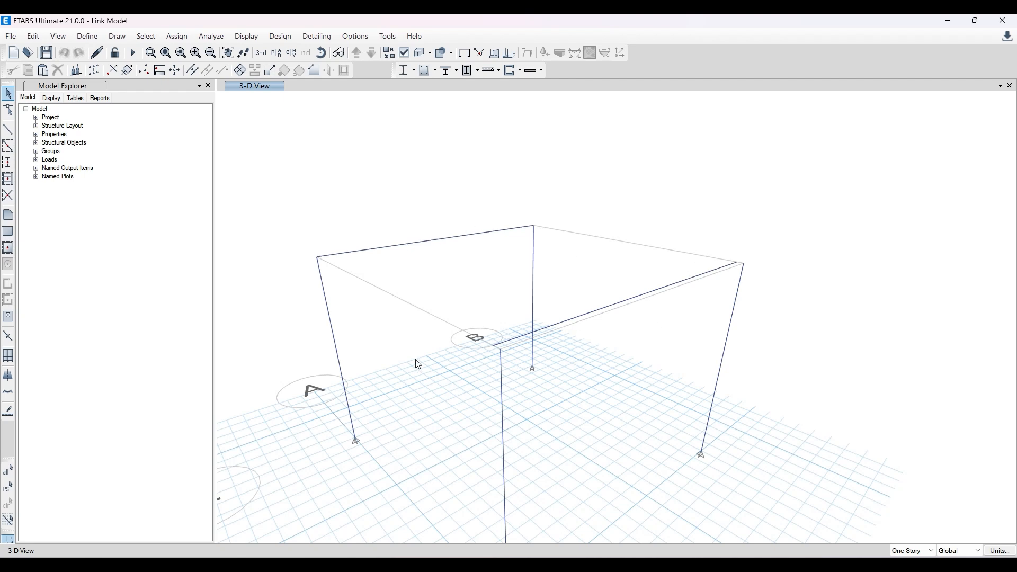
middle_click_drag(416, 359, 448, 304)
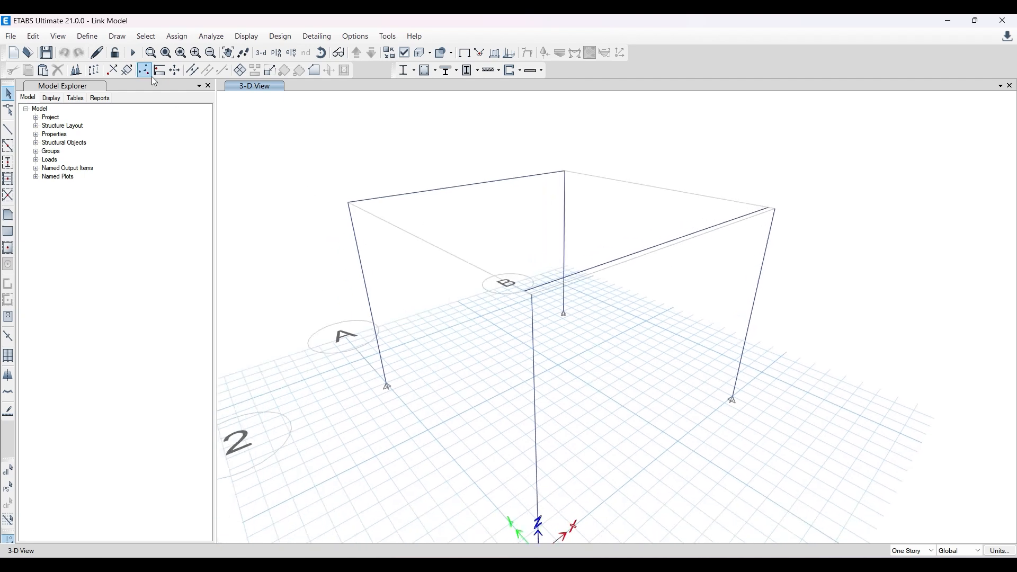
left_click(133, 52)
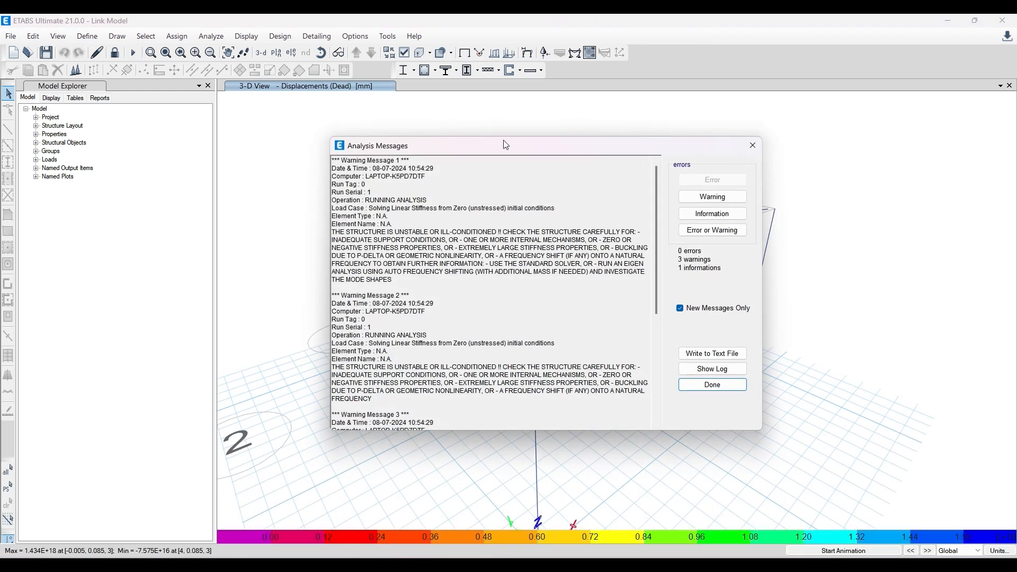
Step: Dismiss the analysis messages and display the frames' filled Moment 3-3 diagram for the 1.5 (DL+LL) combination
left_click_drag(506, 145, 330, 104)
left_click(536, 343)
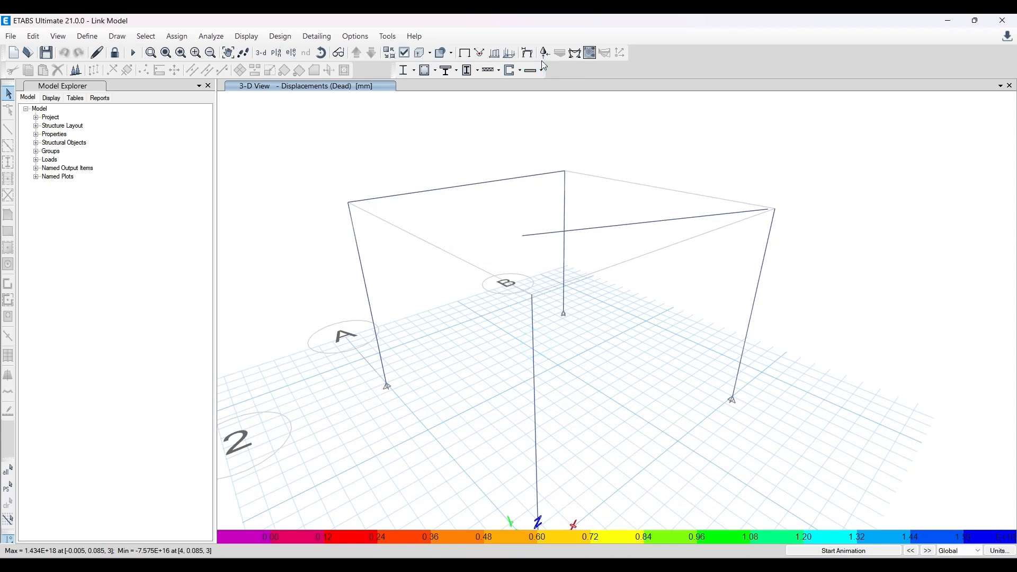
left_click(575, 52)
left_click_drag(184, 106, 242, 106)
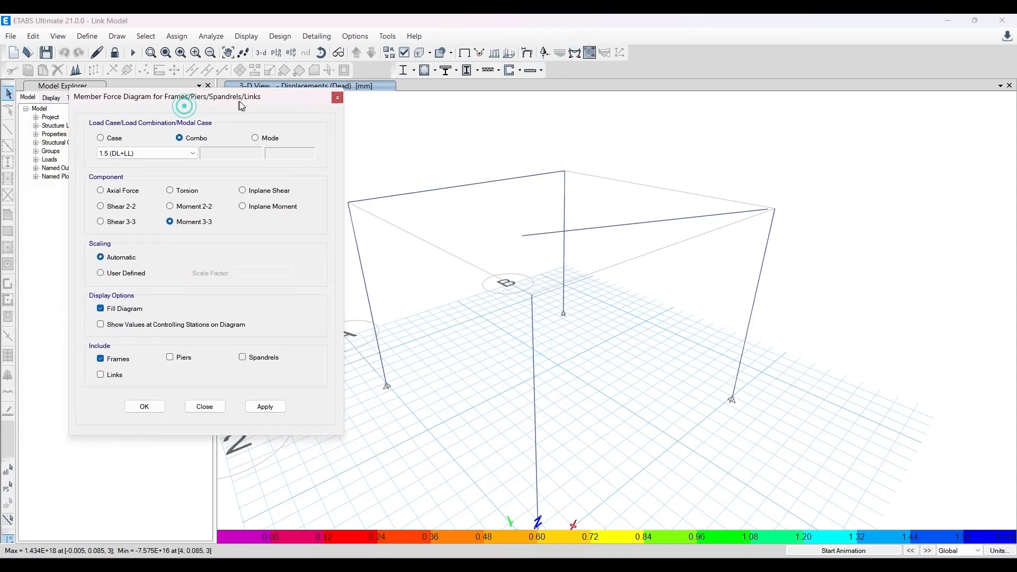
left_click(264, 408)
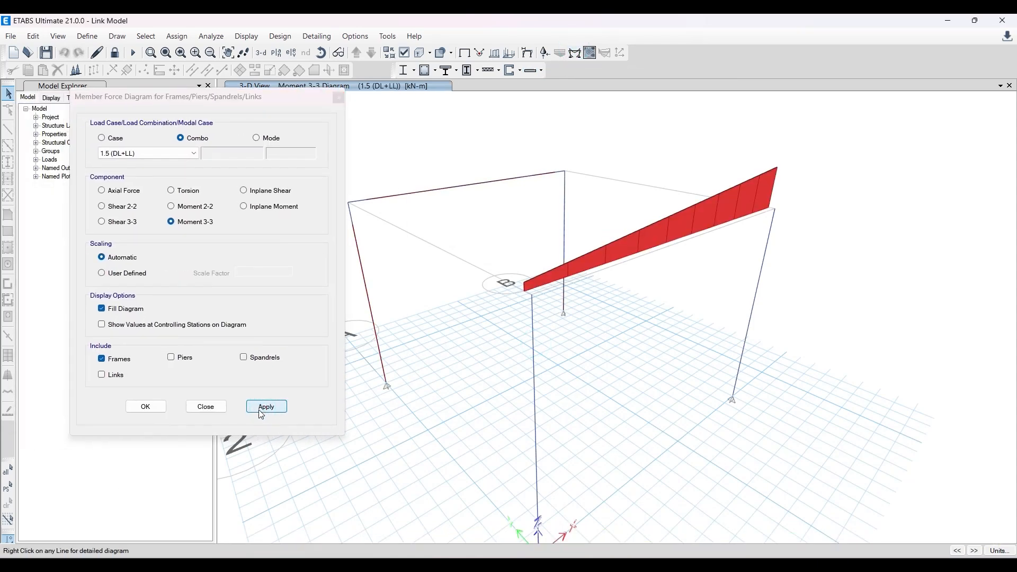
Step: Examine the detailed shear, moment and deflection diagrams of the beam on the column line and of the offset beam
right_click(414, 192)
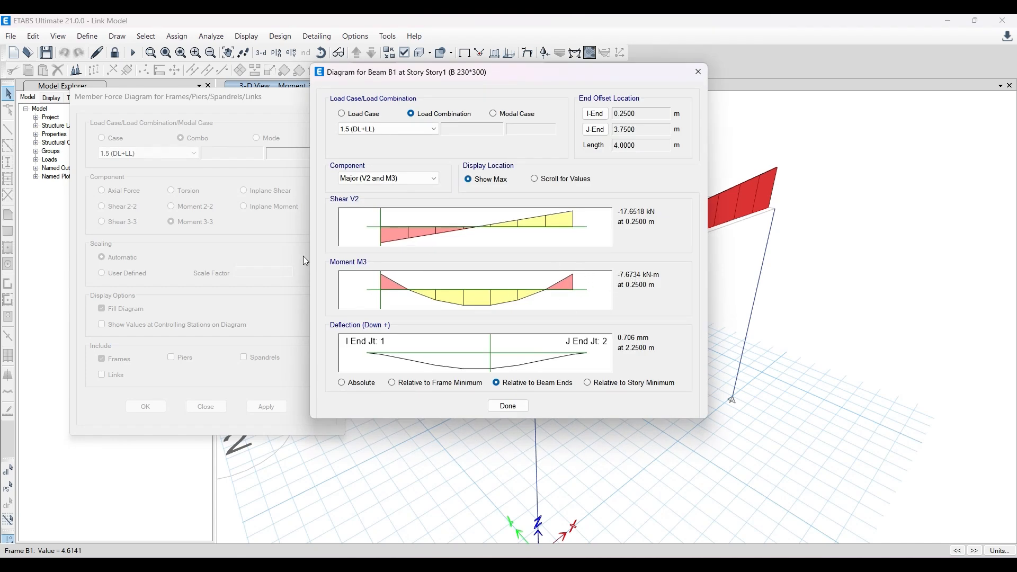
left_click(698, 71)
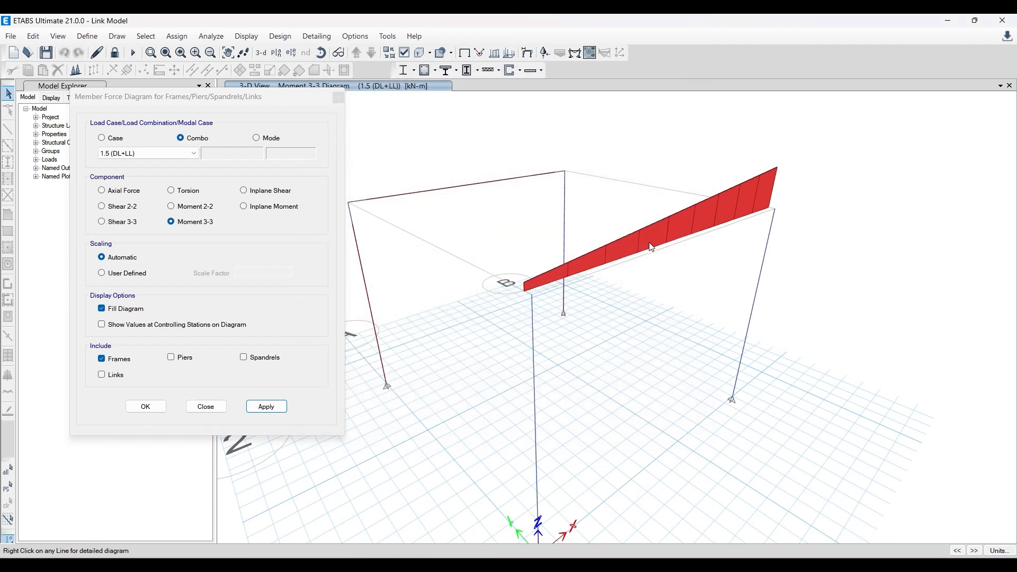
right_click(646, 250)
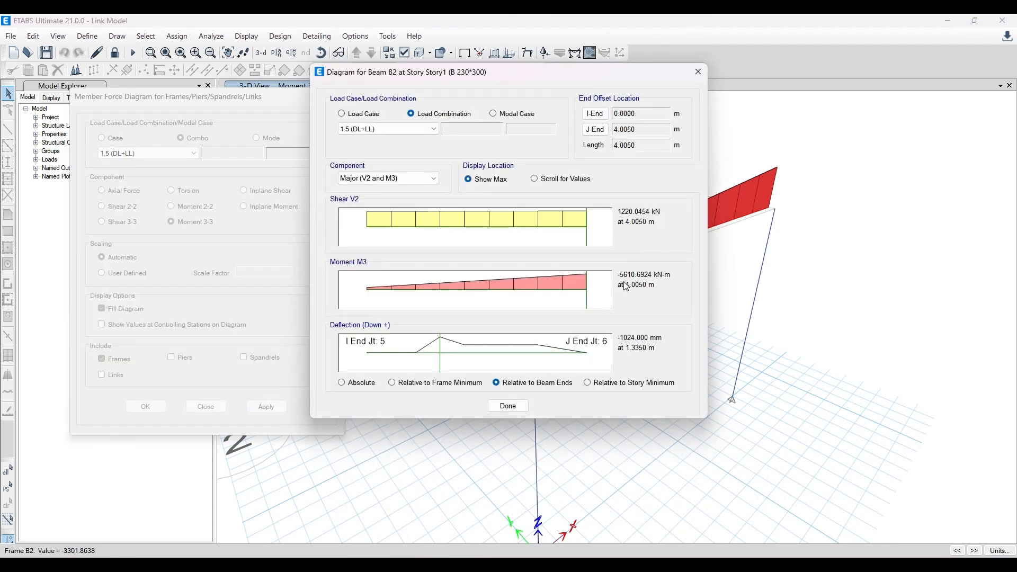
left_click(698, 71)
left_click(510, 228)
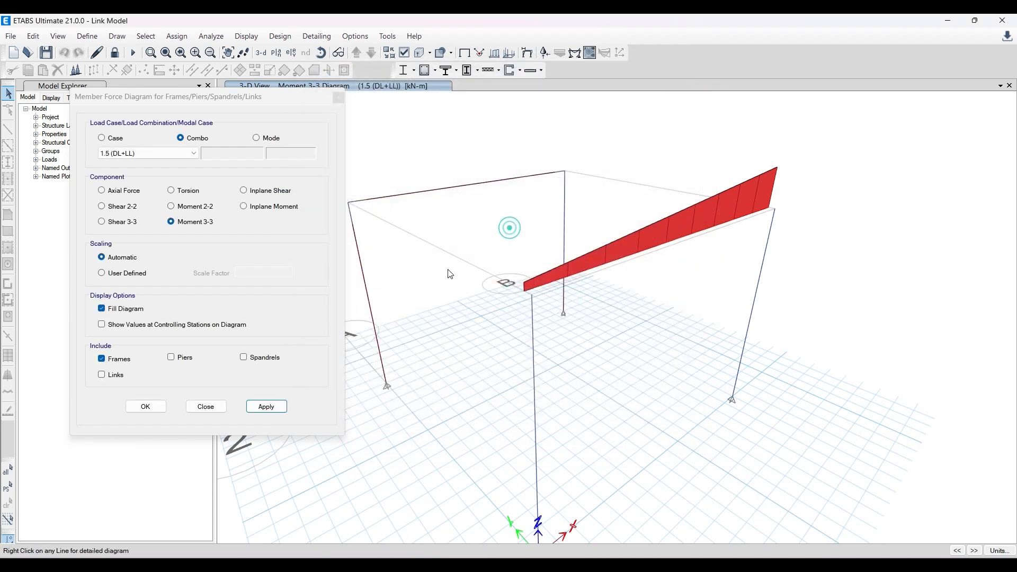
left_click(210, 407)
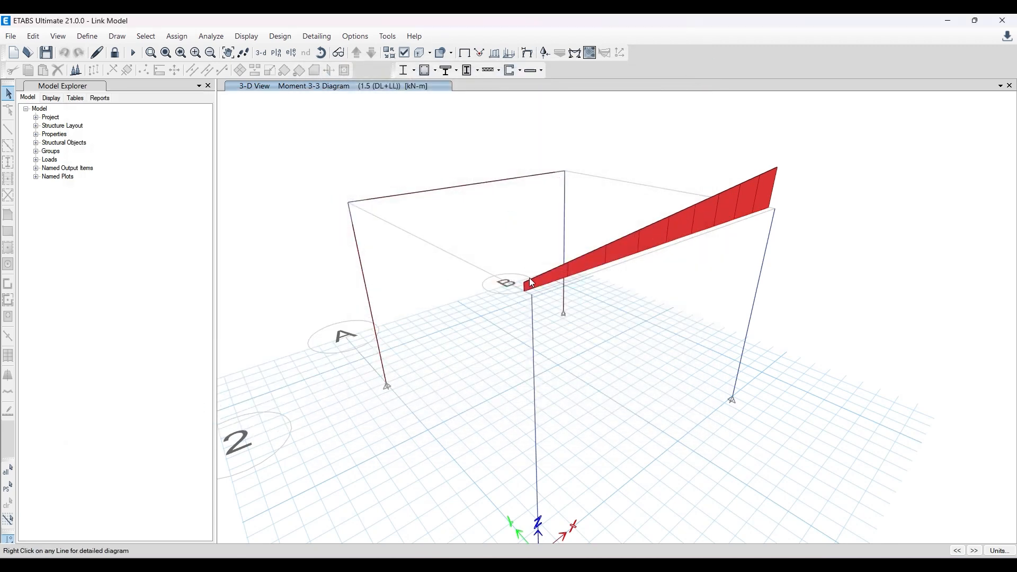
Step: Restore the plain undeformed 3-D view and unlock the model for editing
left_click(510, 238)
left_click(405, 53)
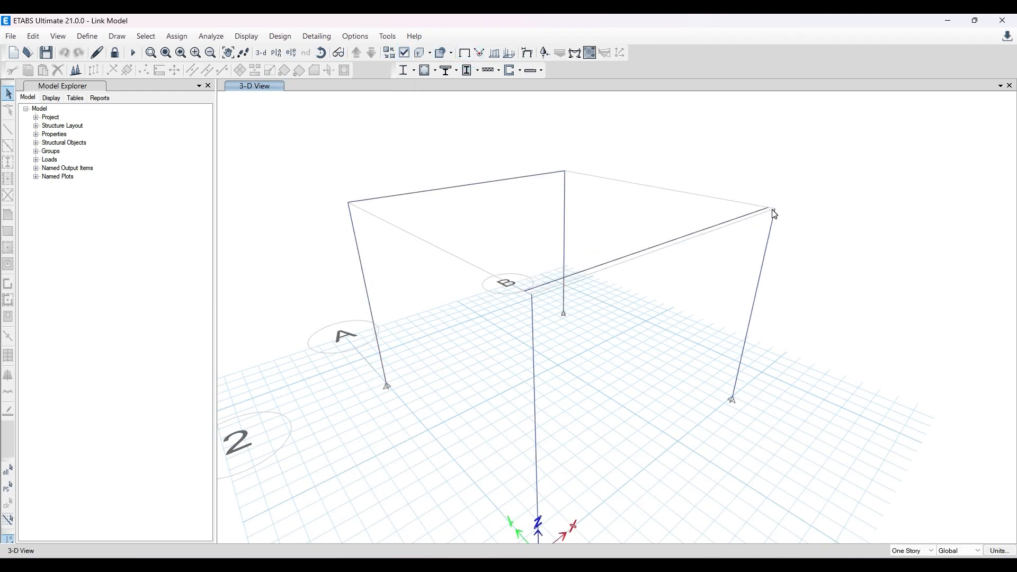
right_click(652, 252)
left_click(622, 80)
left_click(114, 53)
left_click(523, 336)
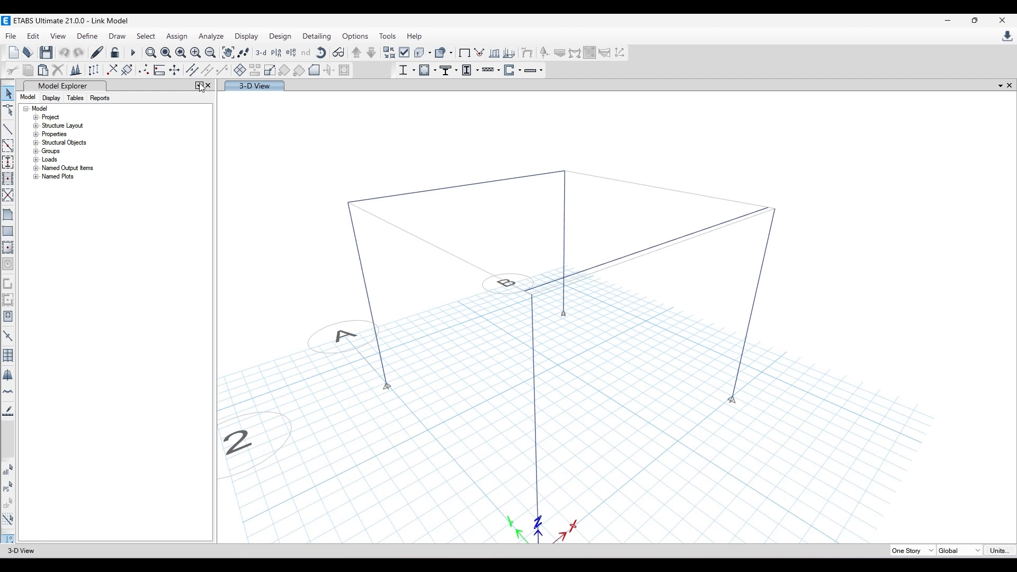
Step: Set the linear link property Link1 to fixed in all directions, U1 to U3 and R1 to R3
left_click(186, 37)
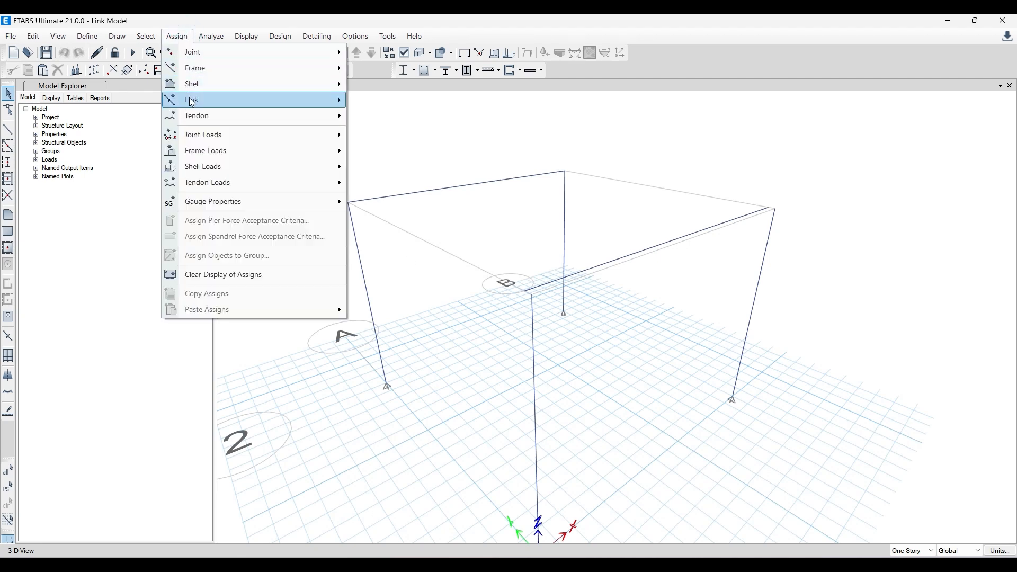
mouse_move(193, 103)
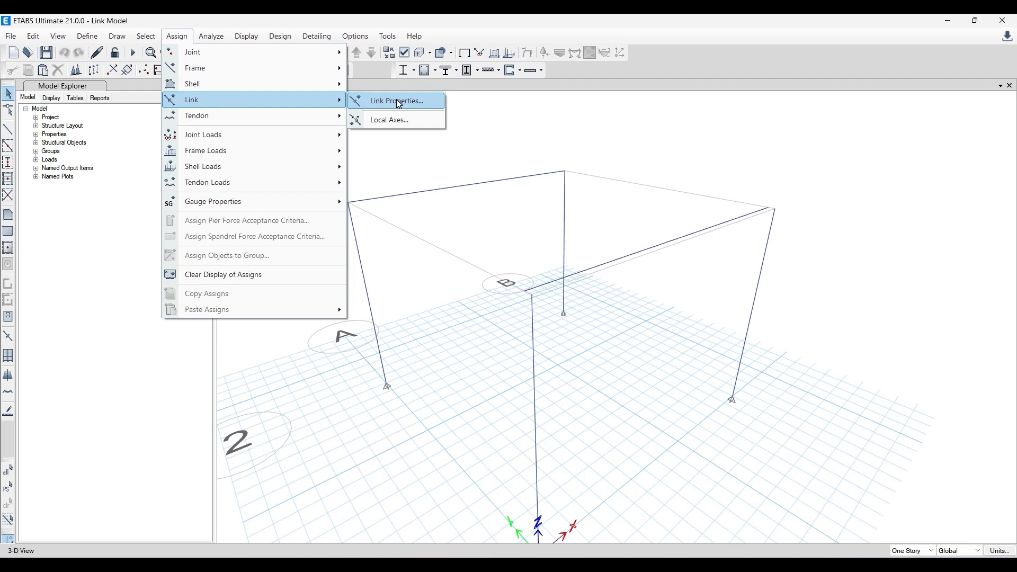
left_click(136, 30)
left_click(190, 39)
mouse_move(195, 101)
left_click(392, 111)
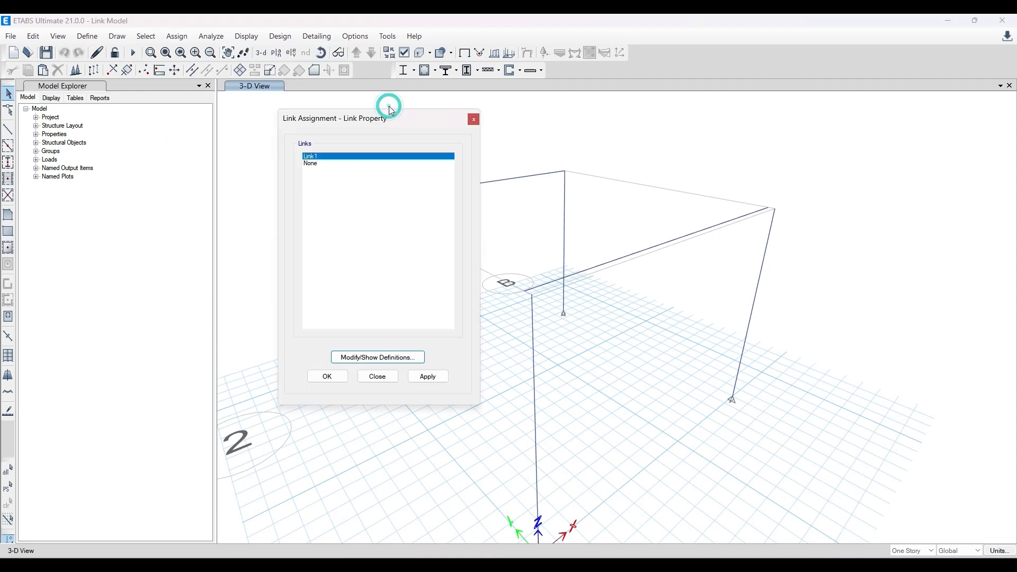
left_click(390, 356)
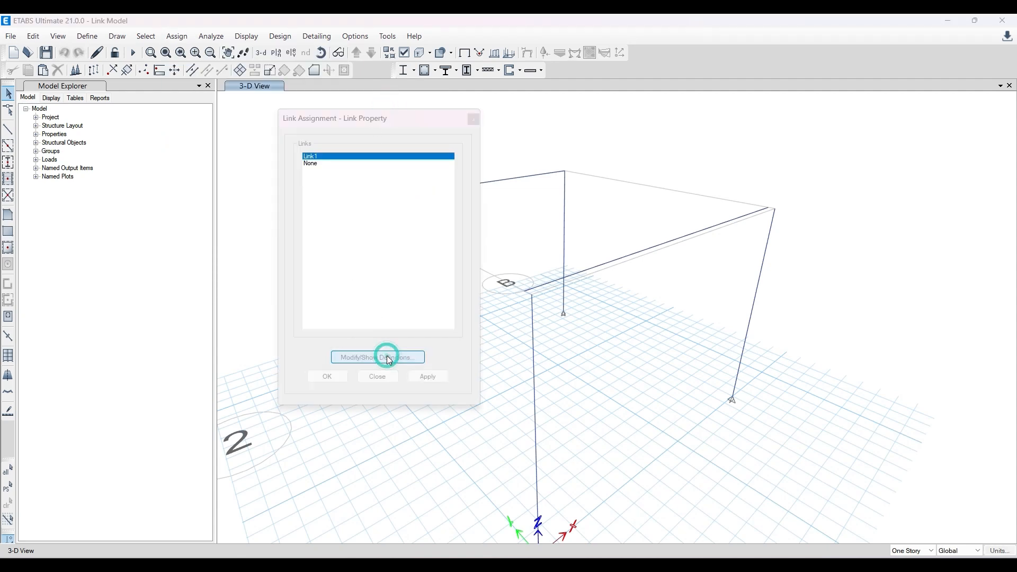
left_click(573, 276)
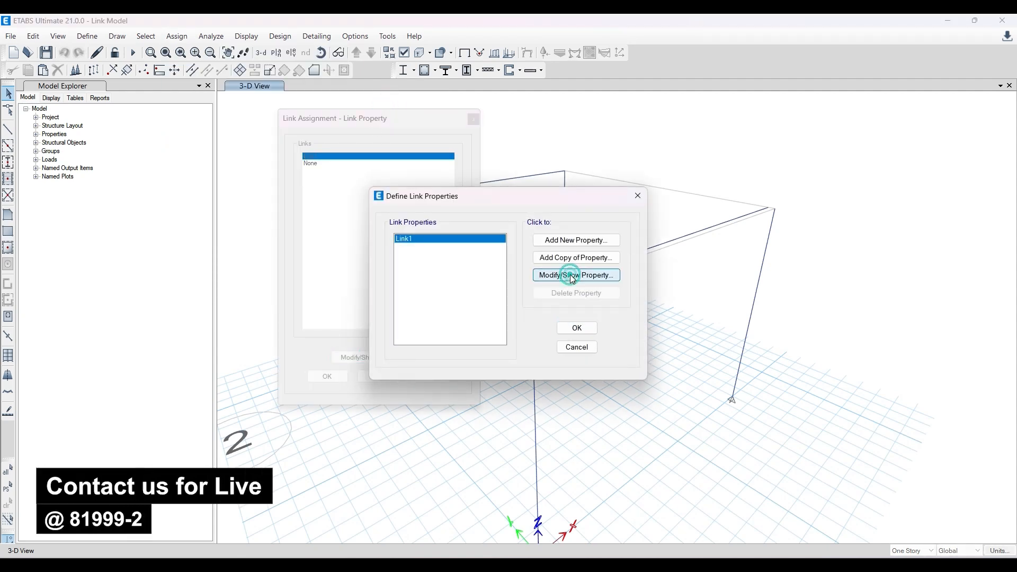
left_click(532, 375)
left_click(320, 316)
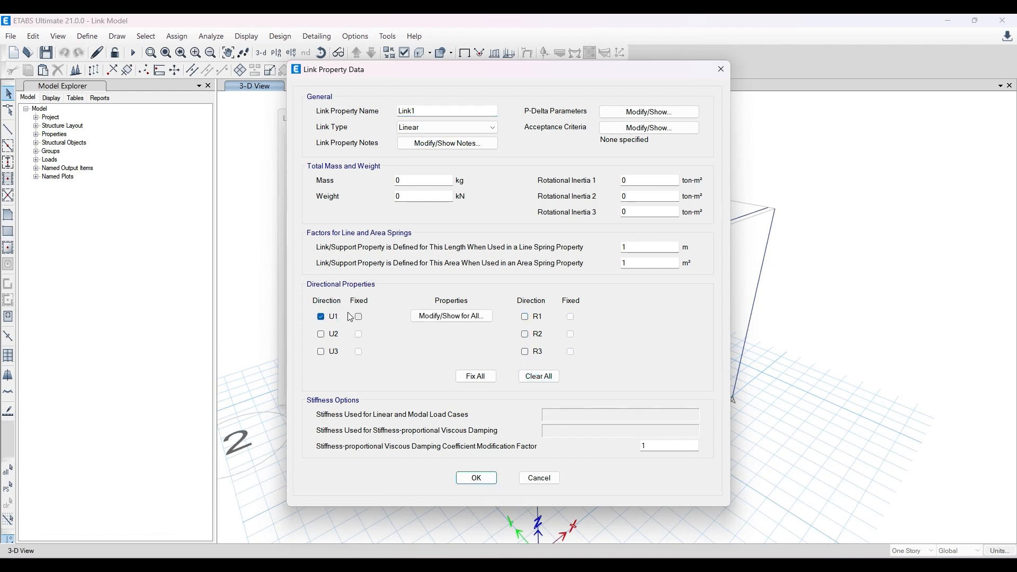
left_click(479, 377)
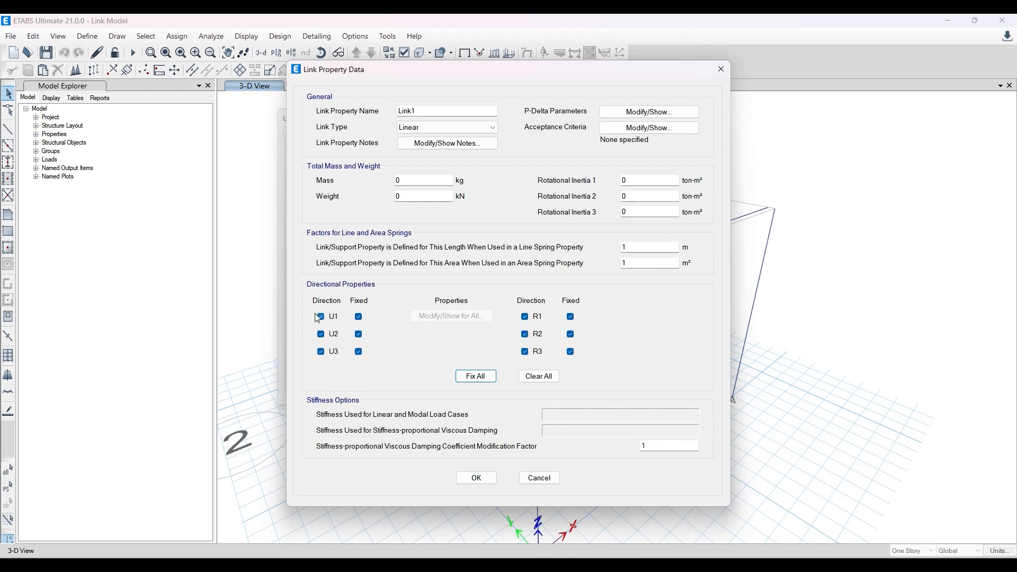
left_click(477, 479)
left_click(586, 350)
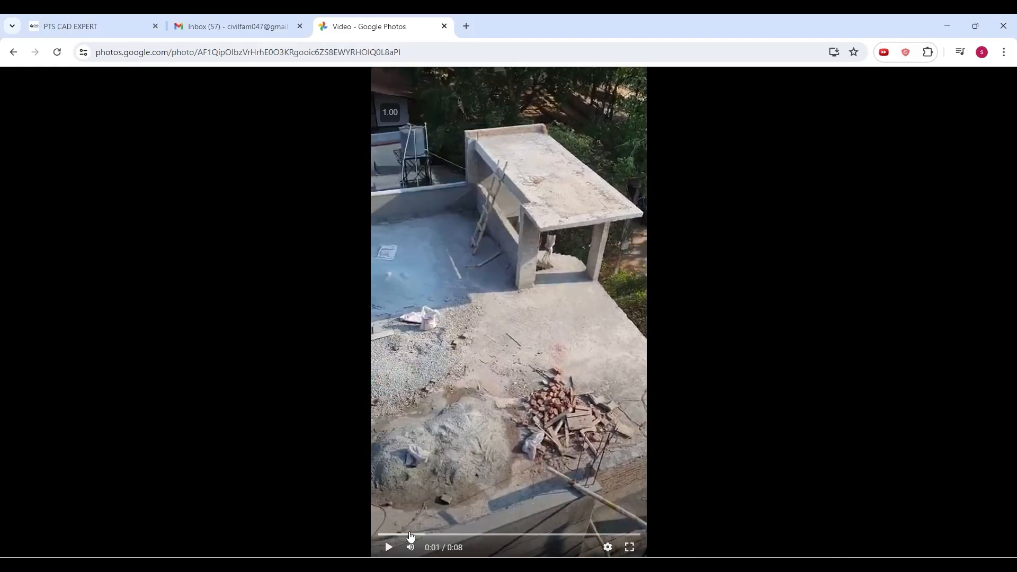
Step: Switch from the site video back to the Link Model in ETABS and review the directional properties of Link1
mouse_move(371, 562)
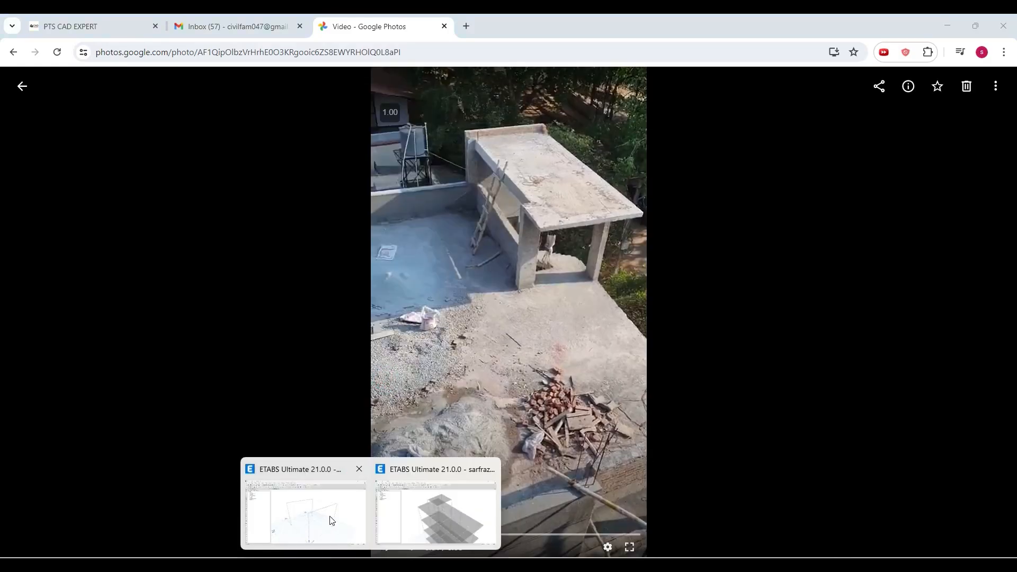
left_click(329, 519)
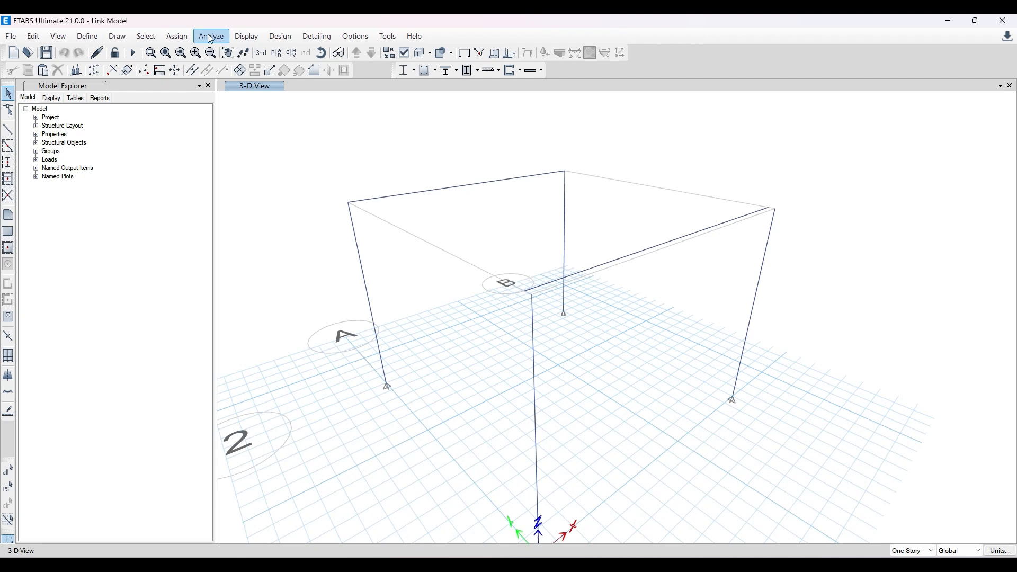
left_click(179, 37)
mouse_move(191, 100)
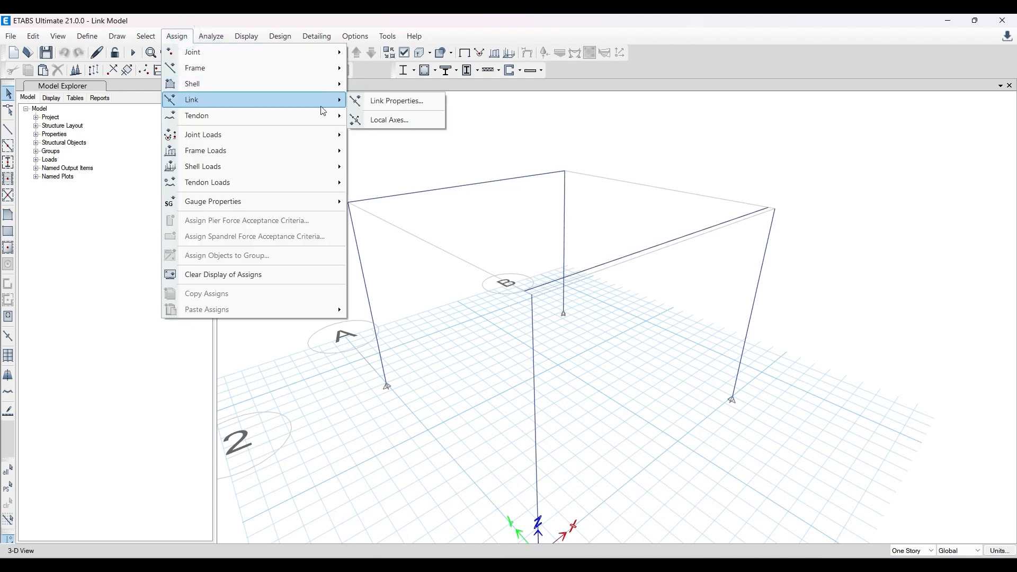
left_click(418, 105)
left_click(358, 356)
left_click(587, 279)
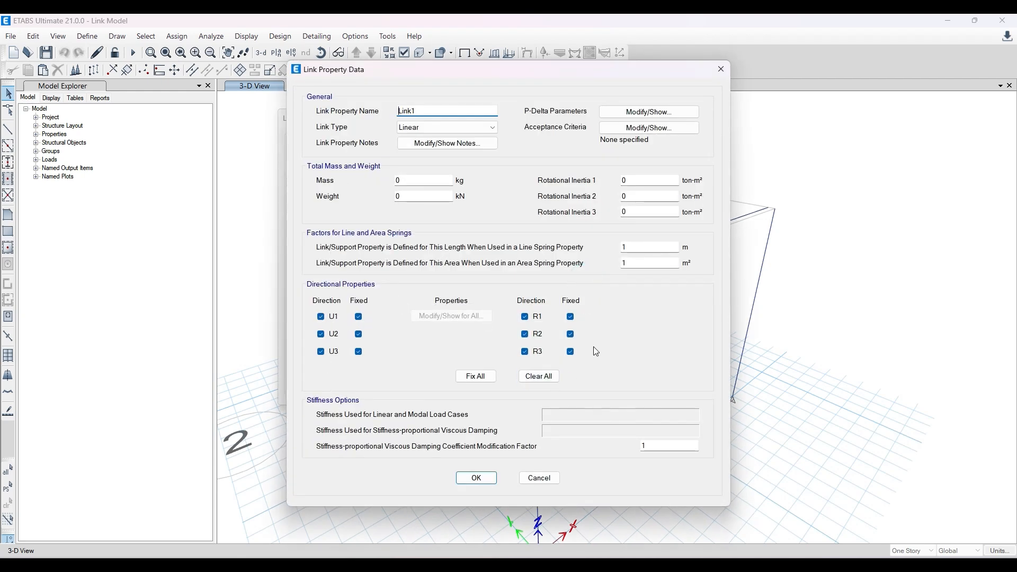
left_click(721, 69)
left_click(639, 196)
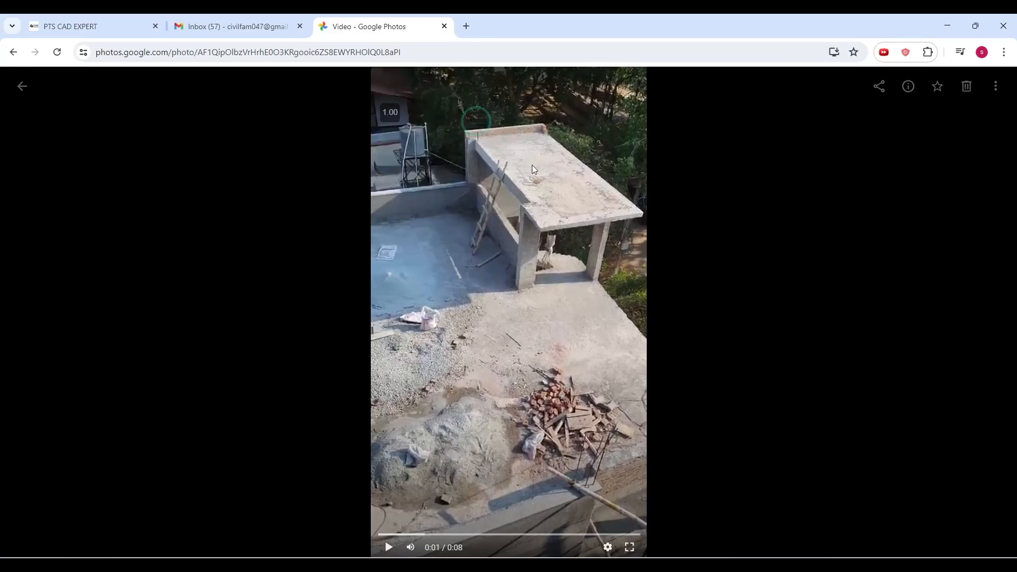
Step: Return to the ETABS Link Model and draw a Link1 link between the nearest column's top and the adjacent end of the offset beam
mouse_move(371, 556)
left_click(332, 525)
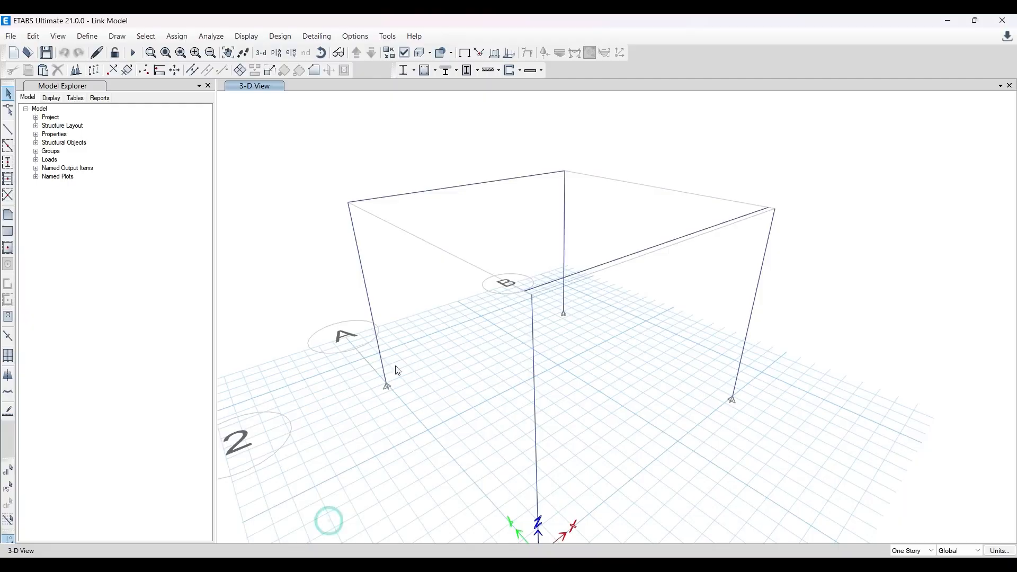
left_click(9, 341)
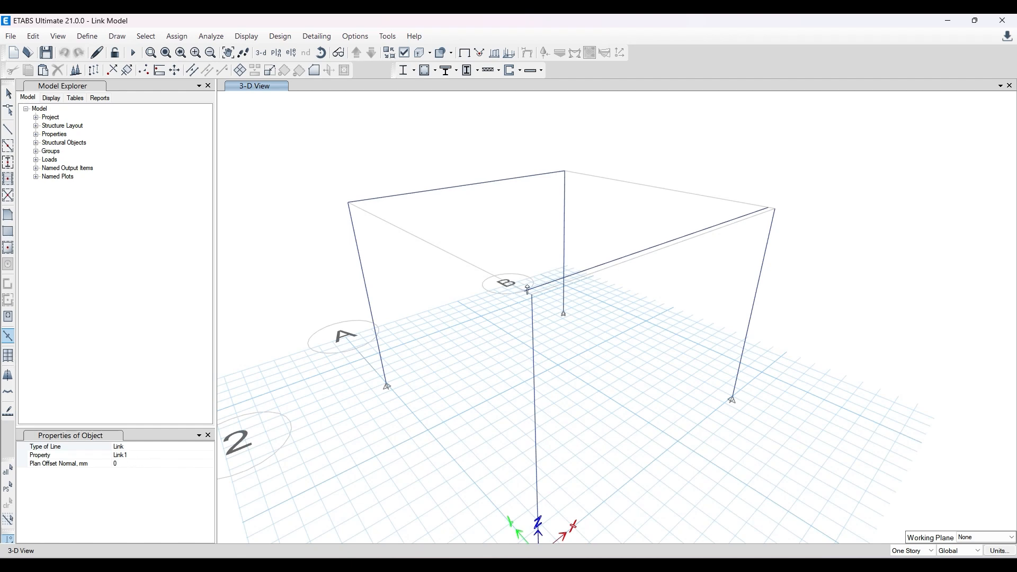
scroll(528, 290, "up", 3)
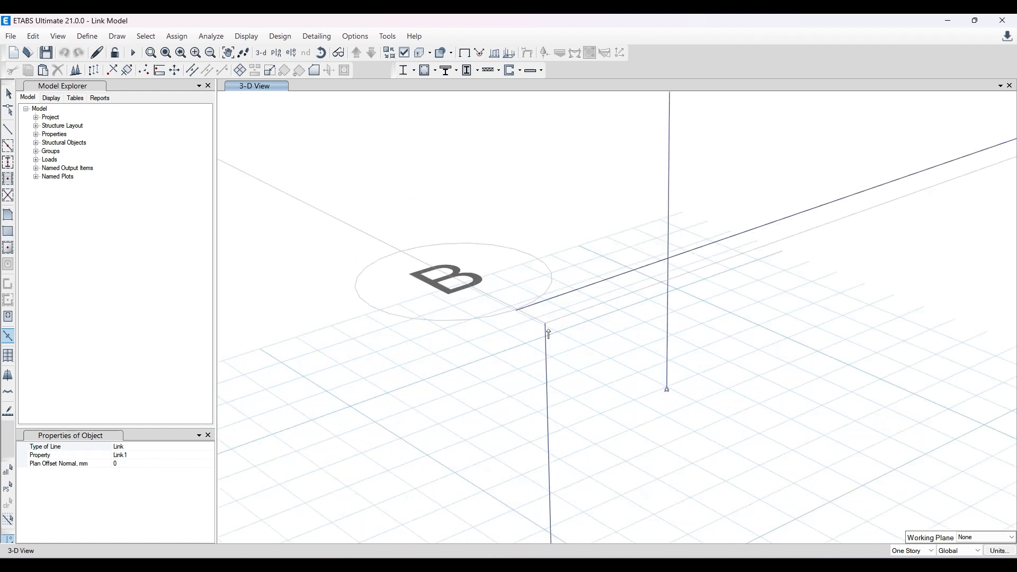
left_click(517, 311)
left_click(8, 94)
Step: Check in the Snap Options that snapping to joints and grid intersections is enabled
right_click(571, 185)
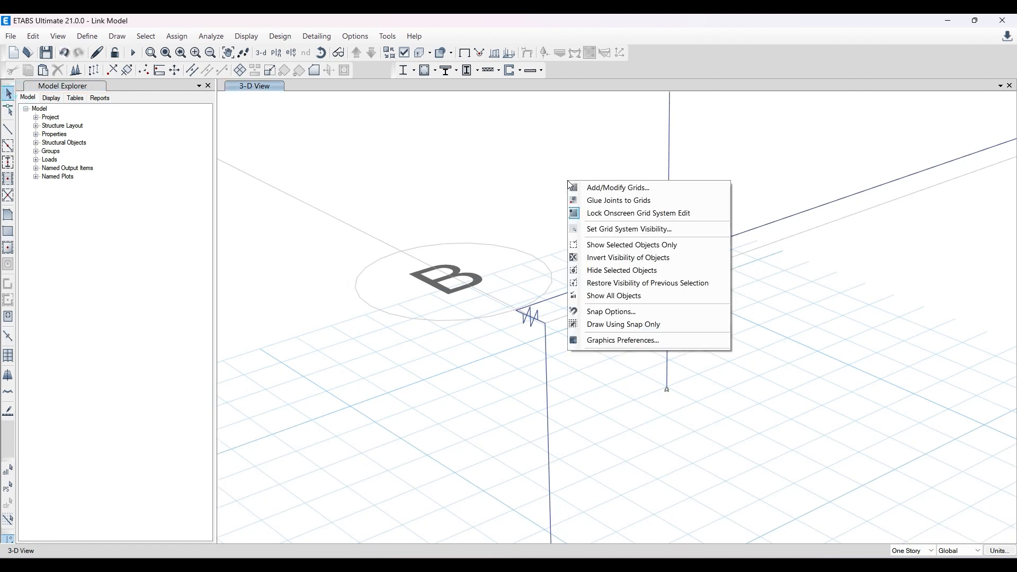
left_click(630, 311)
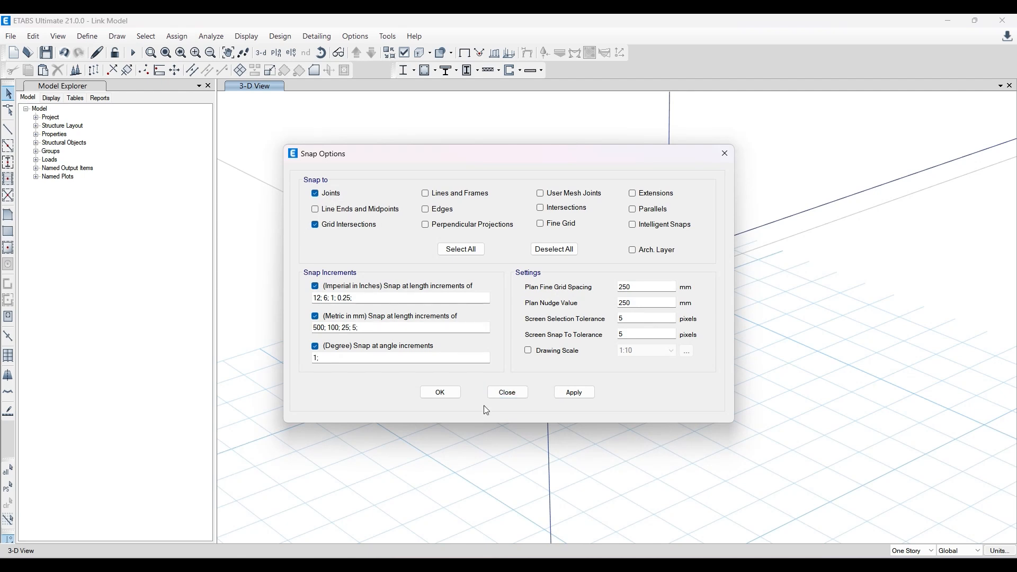
left_click(444, 395)
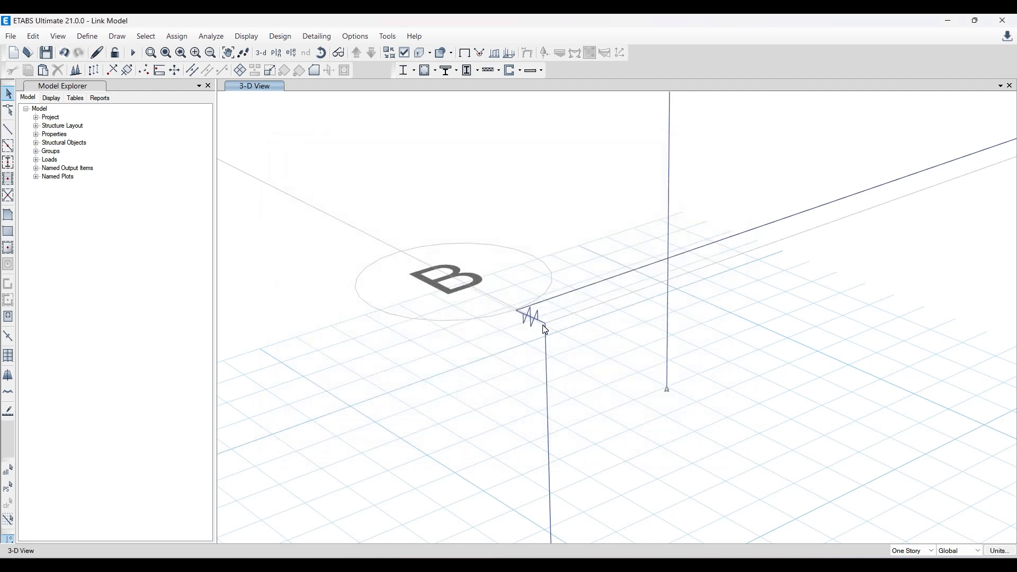
Step: Draw a second Link1 link from the other column's top to the far end of the offset beam
scroll(425, 329, "down", 8)
scroll(470, 311, "up", 9)
scroll(684, 241, "up", 2)
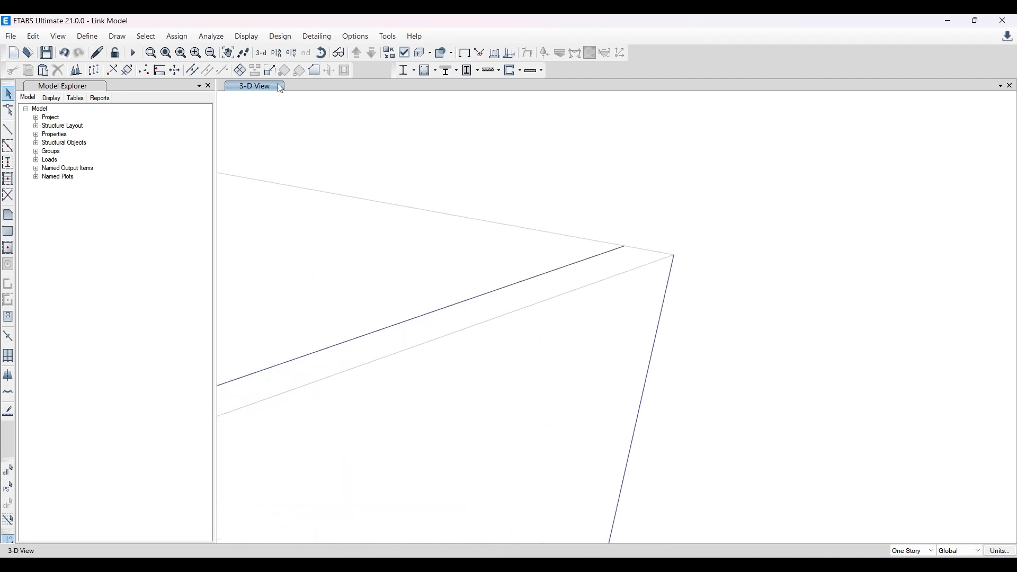
left_click(8, 336)
left_click(672, 258)
left_click(625, 246)
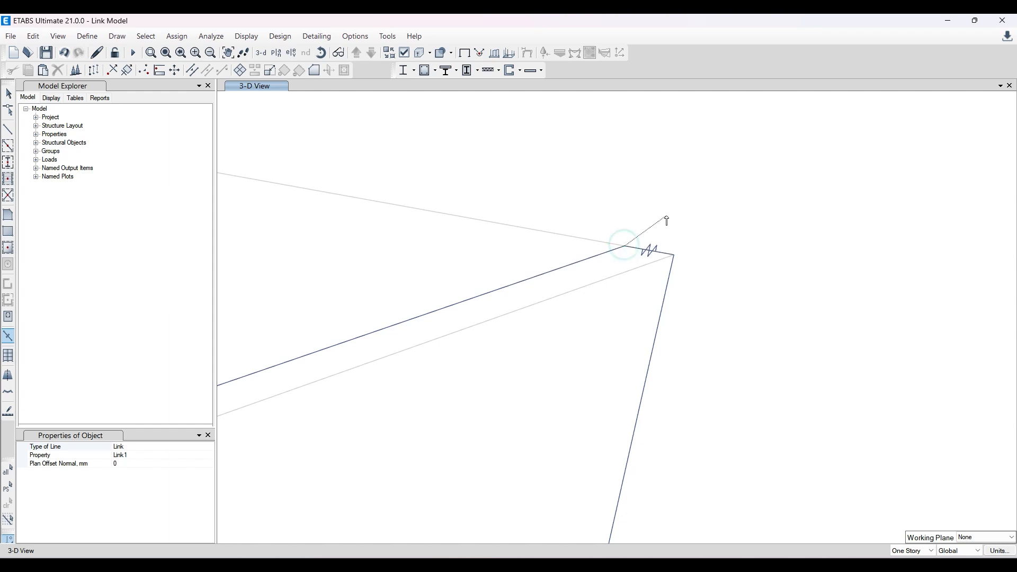
scroll(814, 244, "down", 5)
scroll(680, 283, "up", 3)
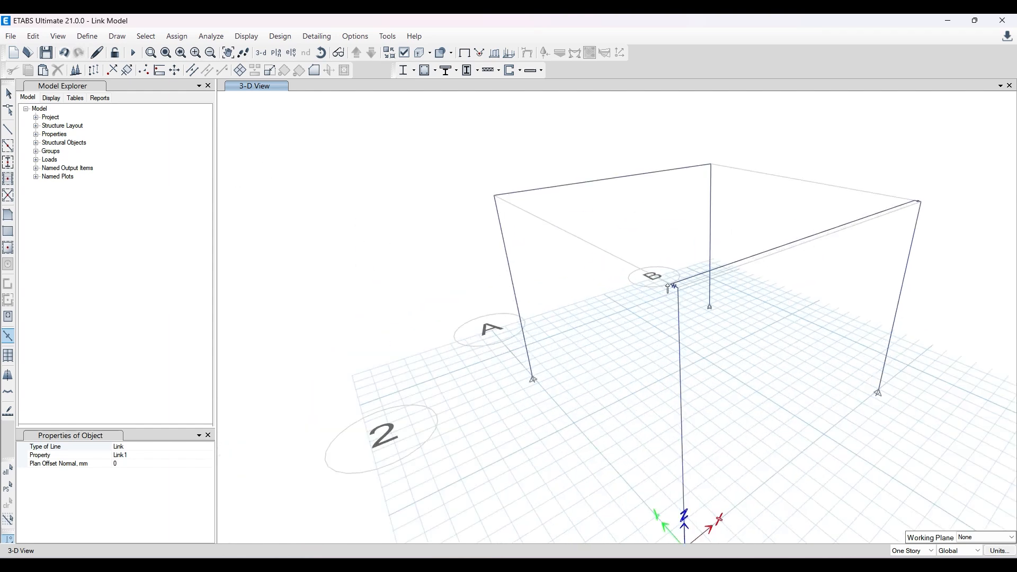
Step: View the site video of the offset roof beam in Chrome again, then return to the ETABS model
mouse_move(344, 565)
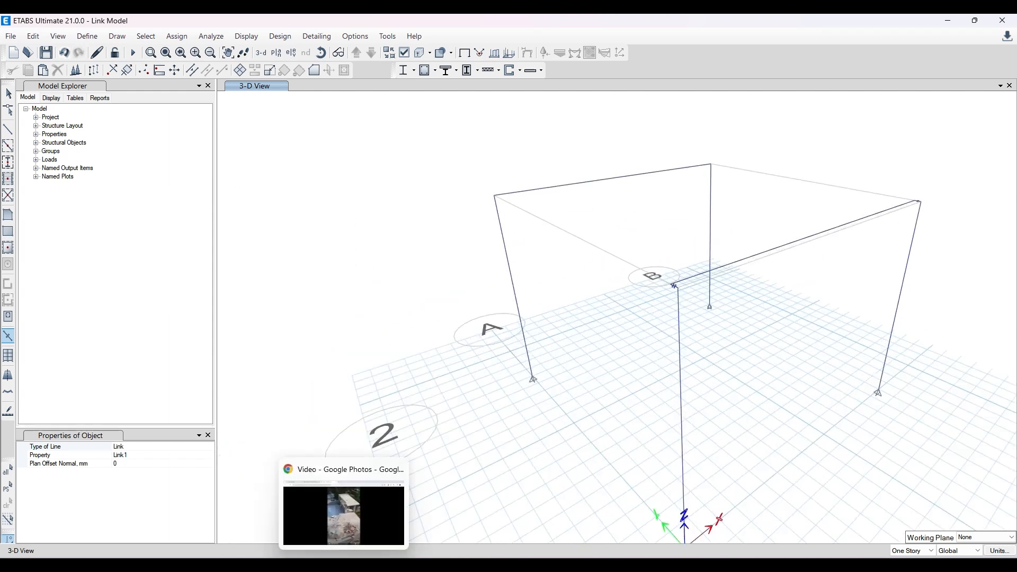
left_click(344, 512)
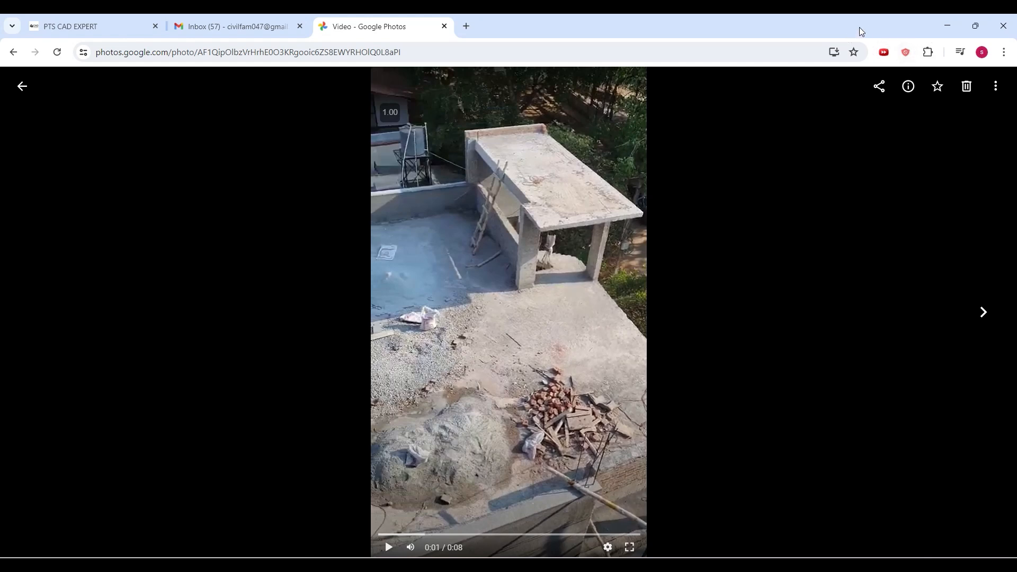
left_click(947, 26)
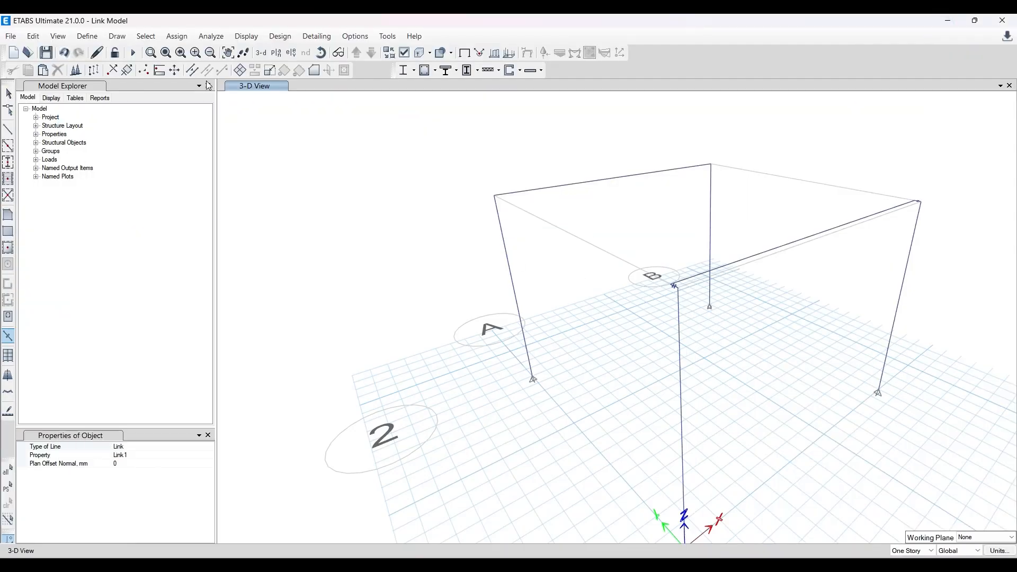
Step: Run the analysis of the frame model with its Link1 links
left_click(132, 52)
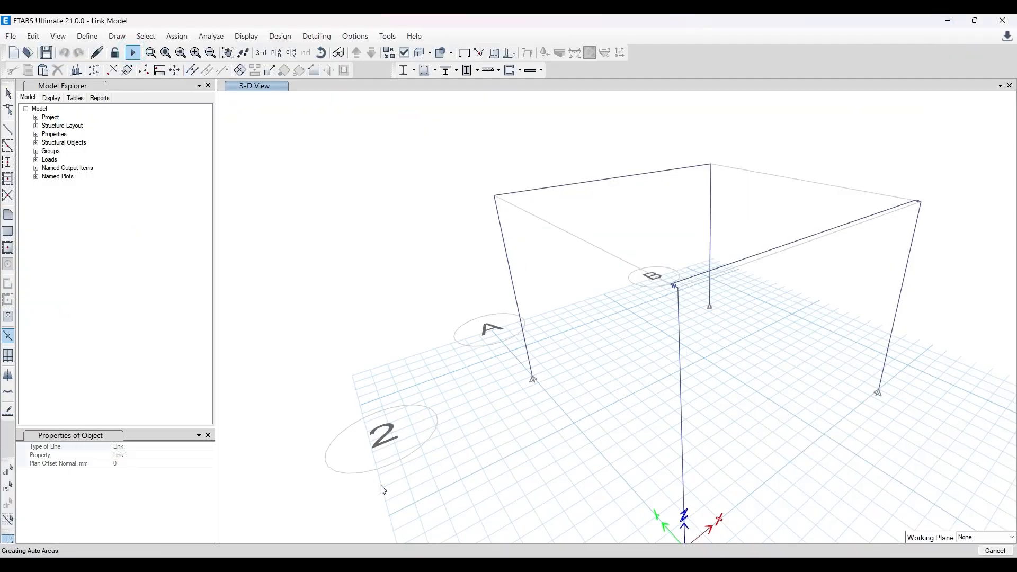
Step: Switch to Chrome and read the ETABS, RCDC and SAFE syllabus on the PTS CAD Expert course overview page
left_click(372, 562)
left_click(121, 29)
scroll(337, 300, "up", 1)
scroll(336, 300, "up", 15)
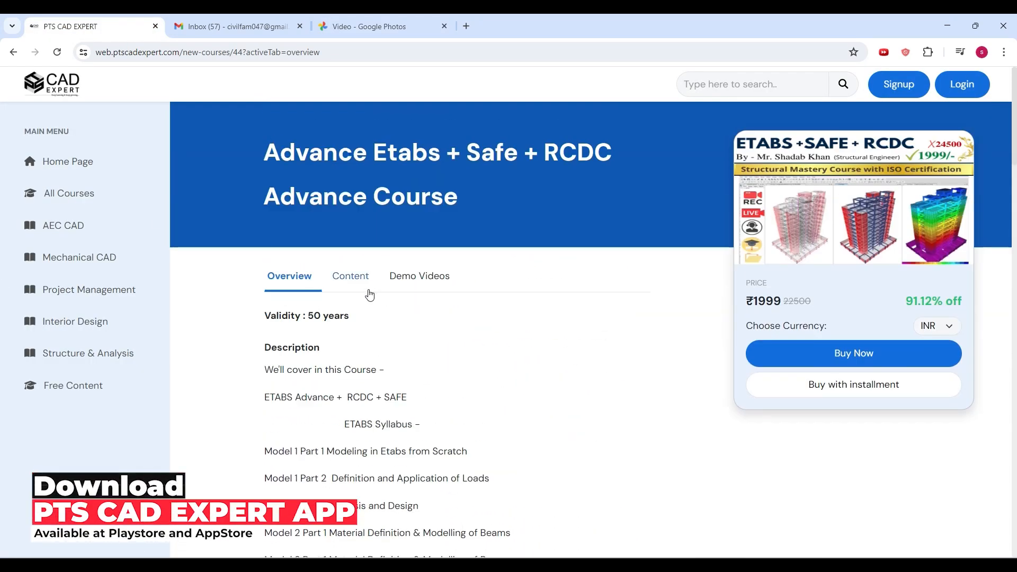
scroll(336, 300, "down", 2)
scroll(351, 347, "down", 15)
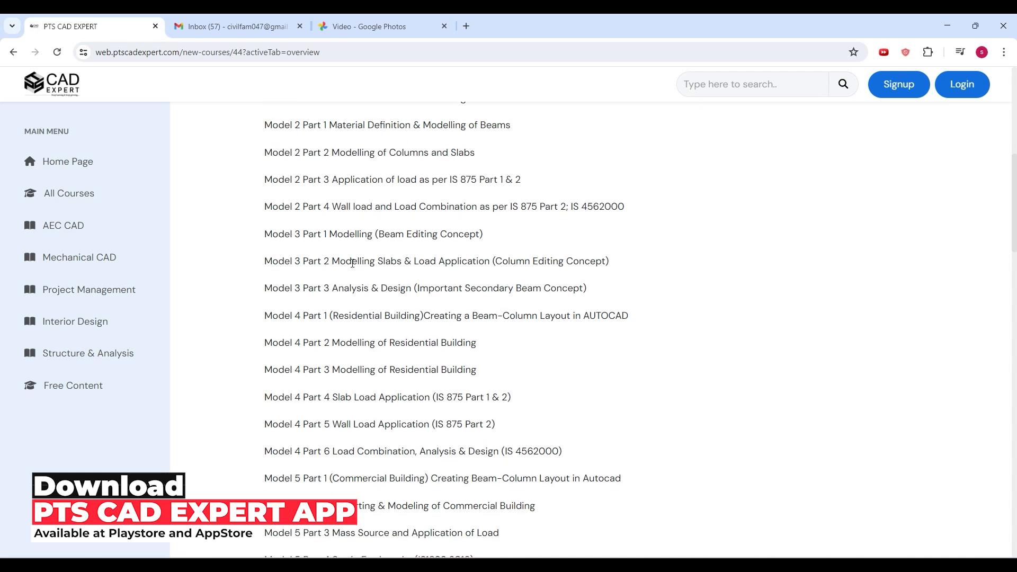
scroll(357, 295, "down", 5)
scroll(358, 304, "down", 10)
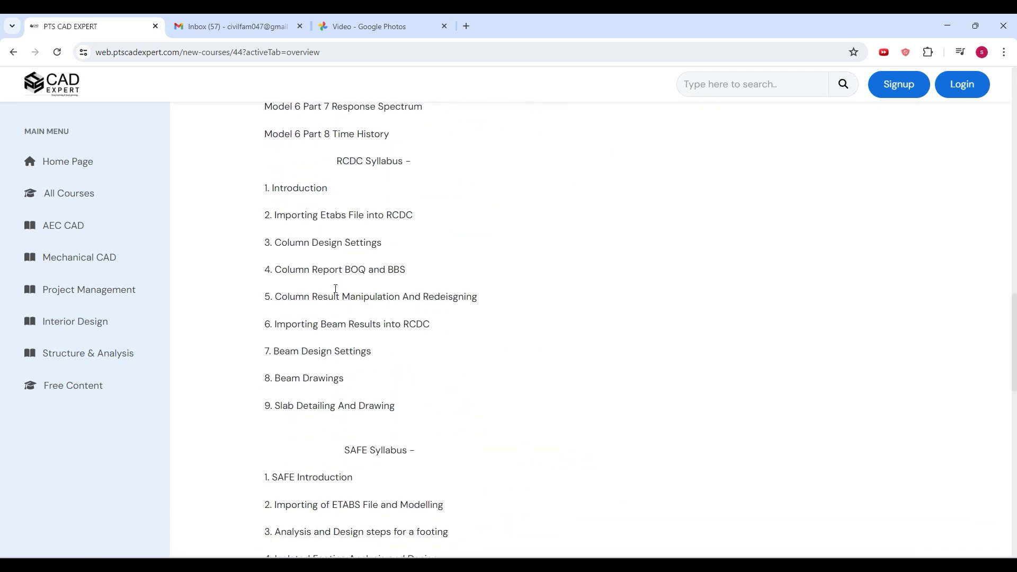
scroll(350, 314, "down", 5)
scroll(354, 324, "up", 20)
scroll(354, 324, "up", 7)
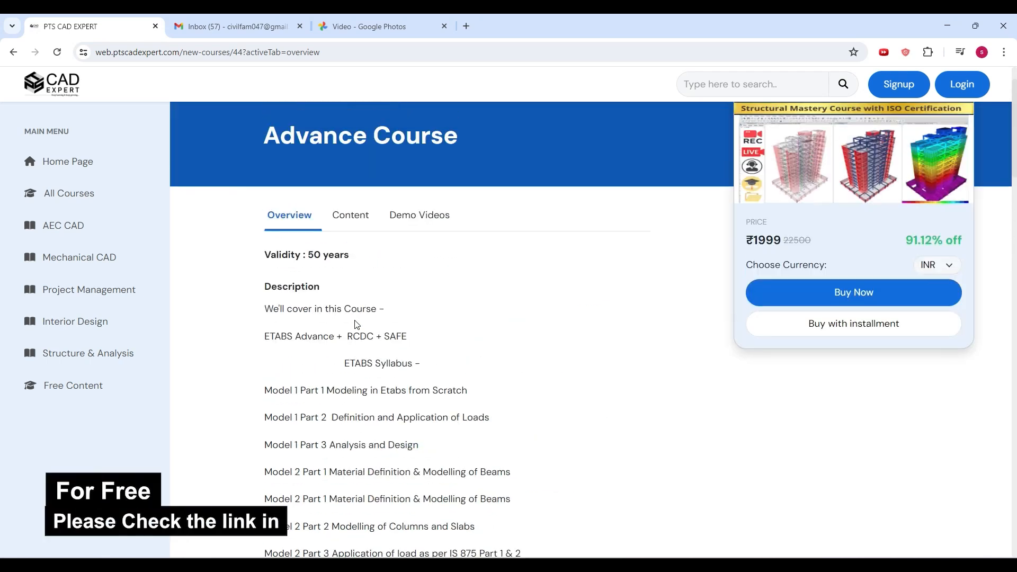
Step: Examine the course's content list with its ETABS, SAFE and RCDC module folders
left_click(356, 277)
scroll(361, 318, "down", 2)
scroll(361, 324, "down", 3)
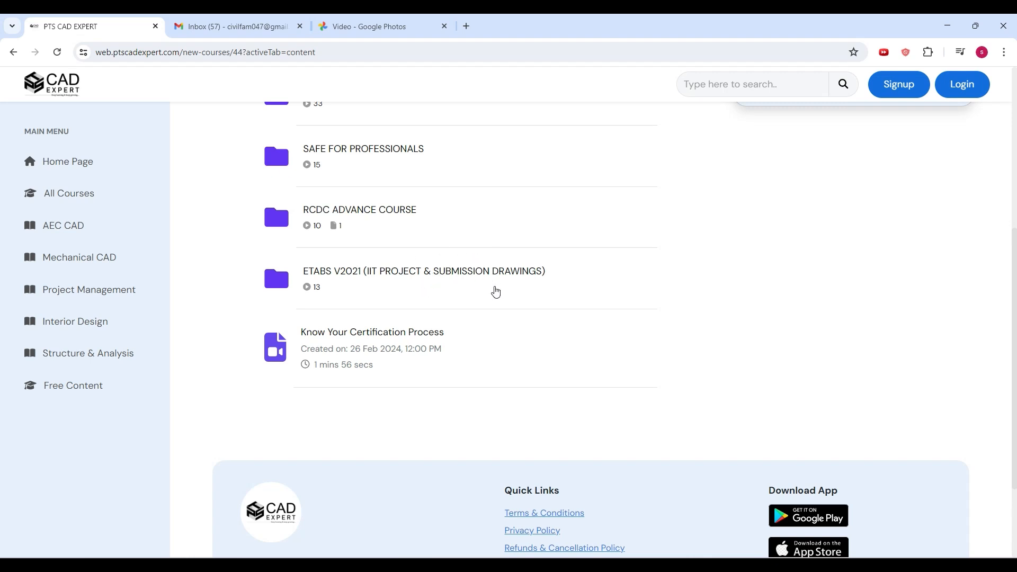
scroll(466, 293, "up", 1)
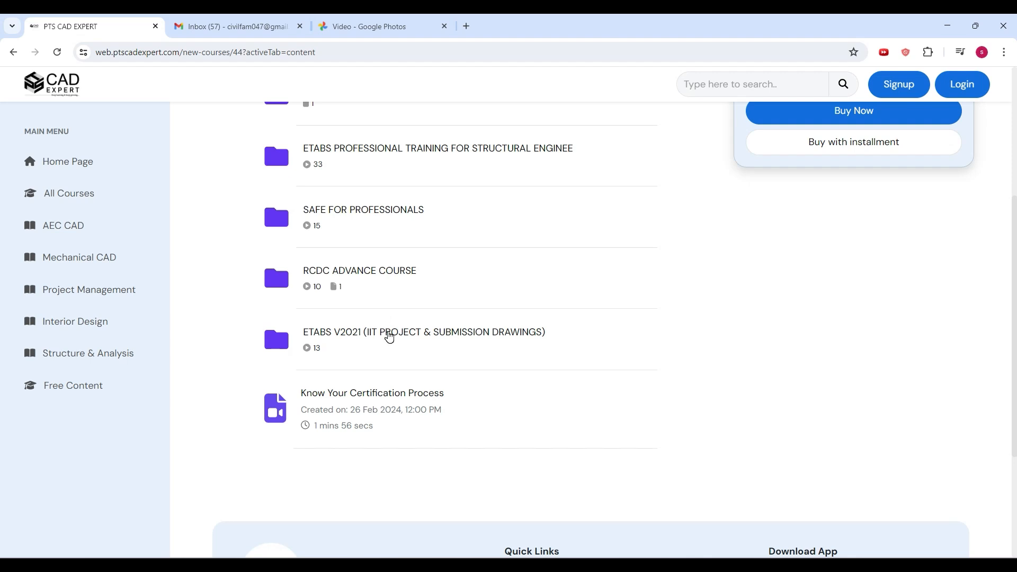
scroll(390, 342, "up", 1)
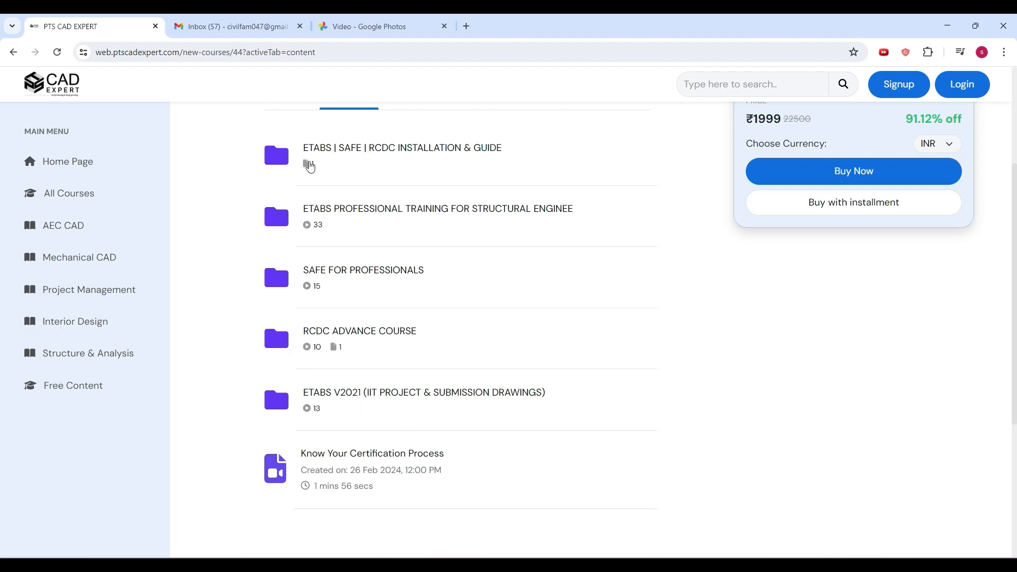
scroll(336, 424, "up", 3)
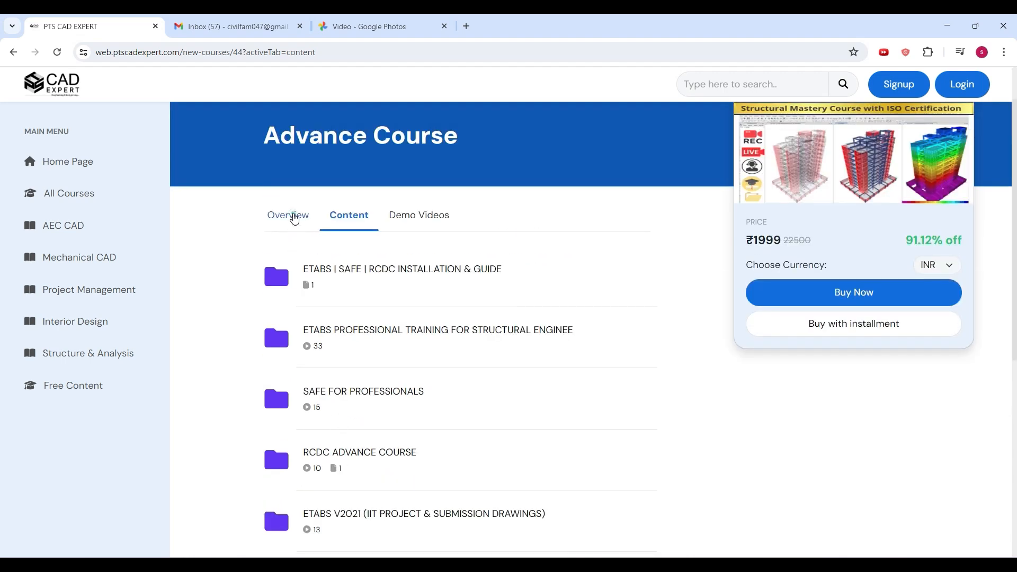
Step: Return to the course overview and look through the ETABS model topics of the syllabus again
left_click(290, 215)
scroll(348, 340, "down", 3)
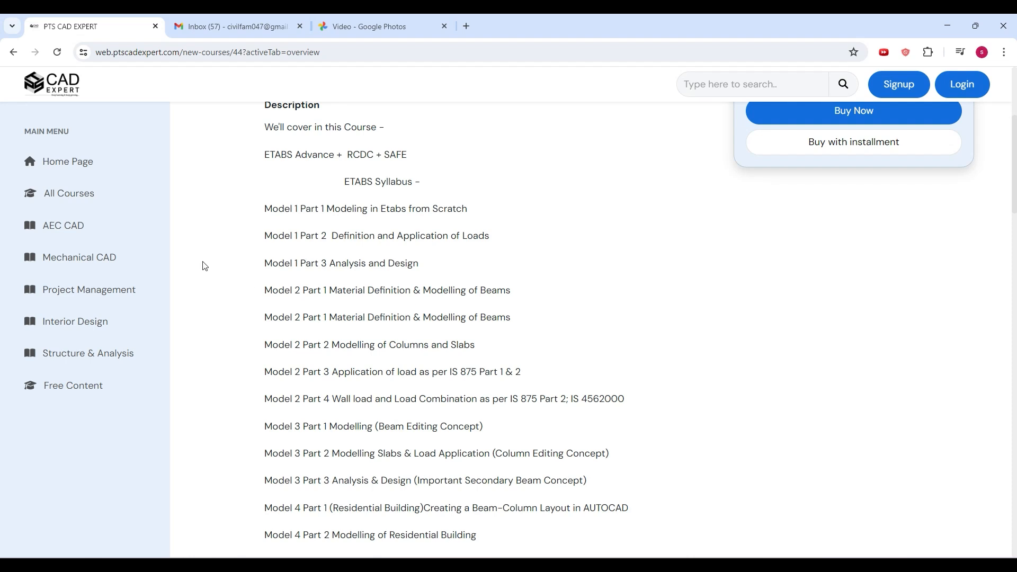
scroll(430, 311, "down", 4)
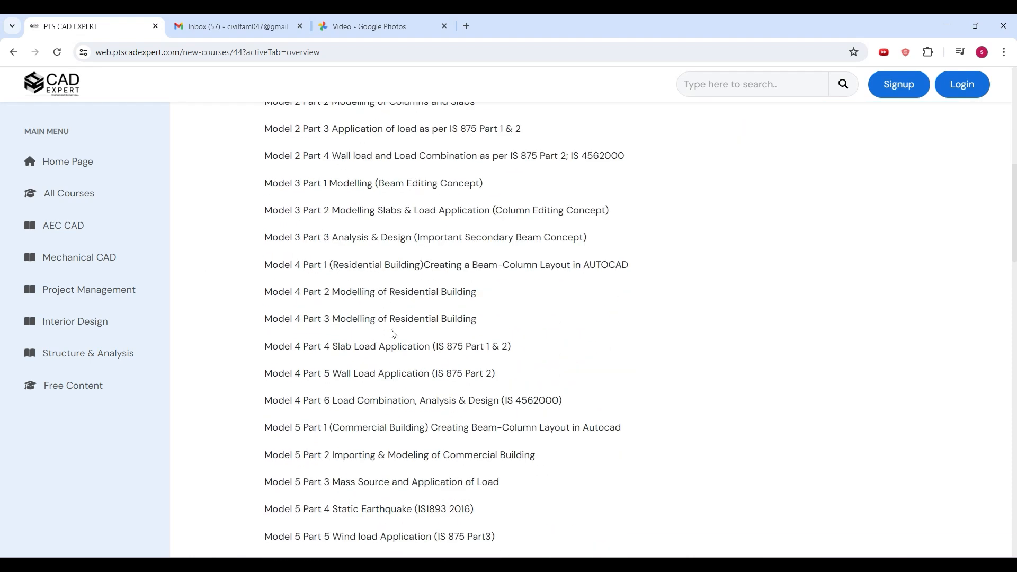
scroll(407, 340, "down", 8)
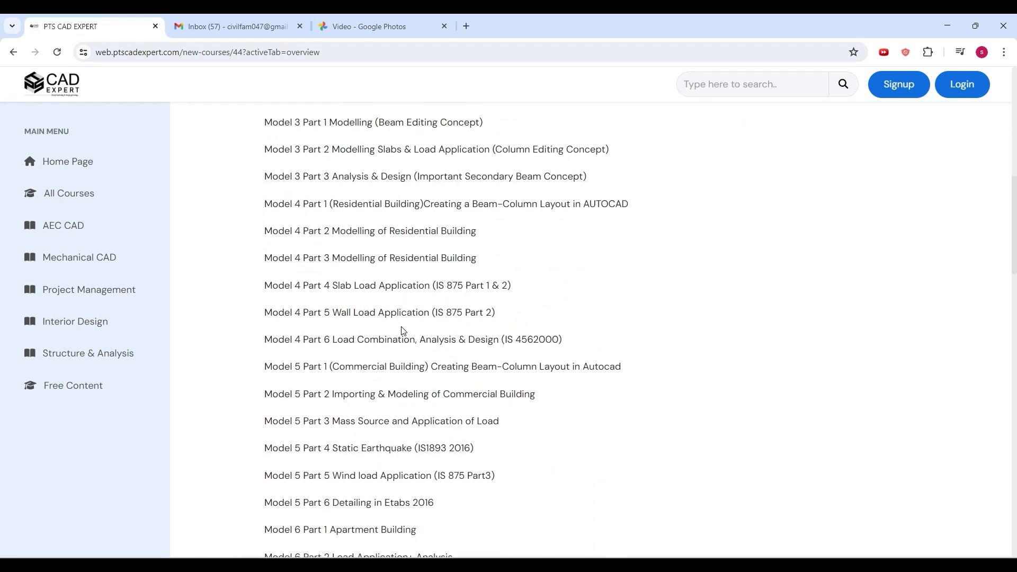
scroll(403, 328, "up", 15)
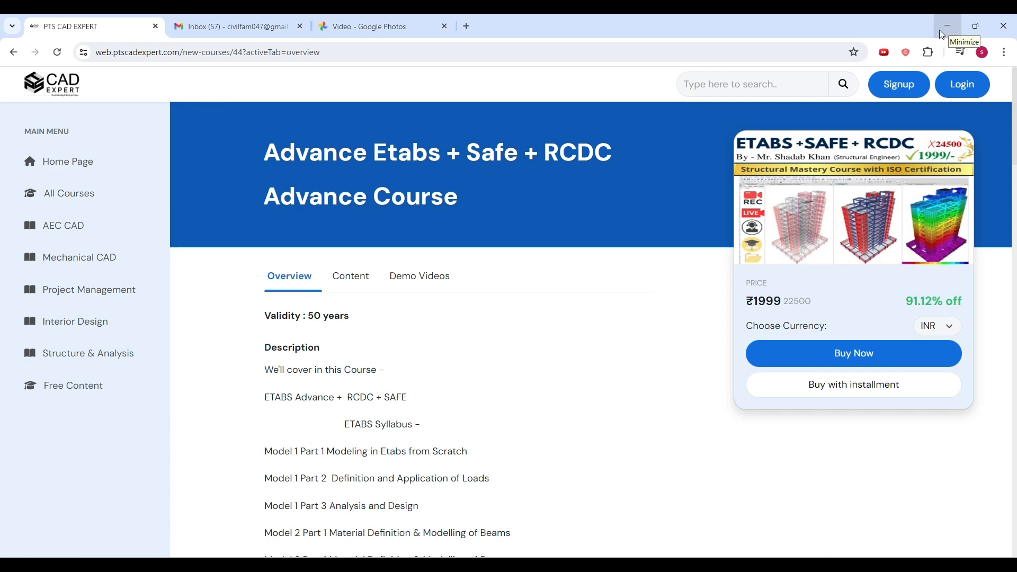
Step: Return to the ETABS Link Model, read the analysis messages and close them
left_click(373, 567)
left_click(325, 490)
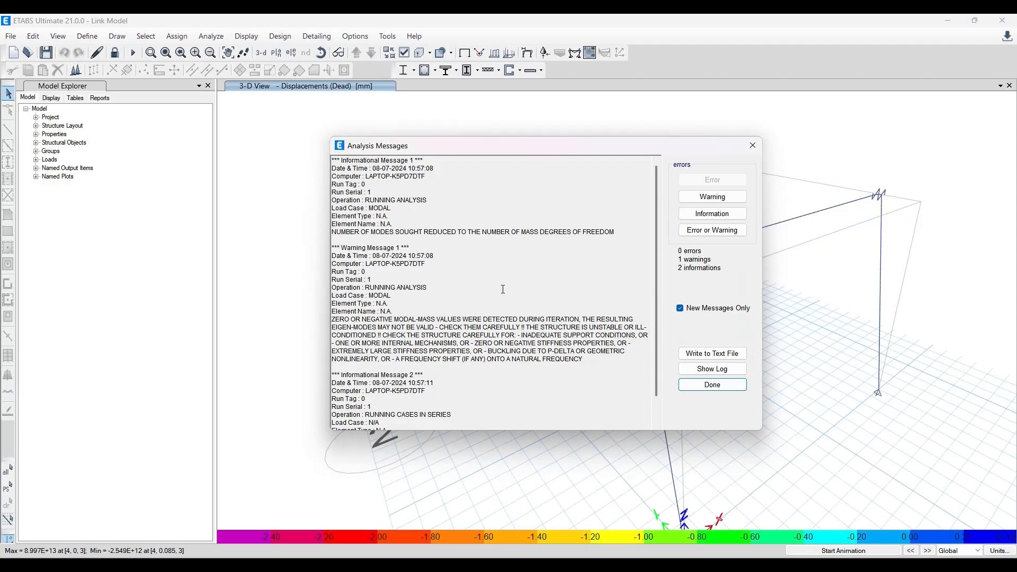
left_click(722, 390)
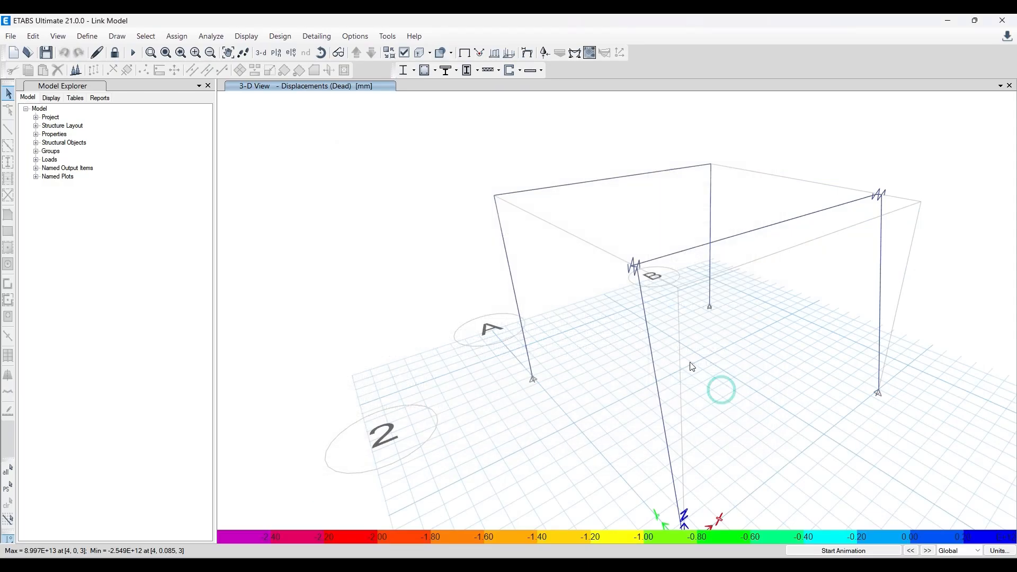
Step: Display the filled Moment 3-3 diagram of the frames for the 1.5 (DL+LL) combination with automatic scaling
left_click(575, 52)
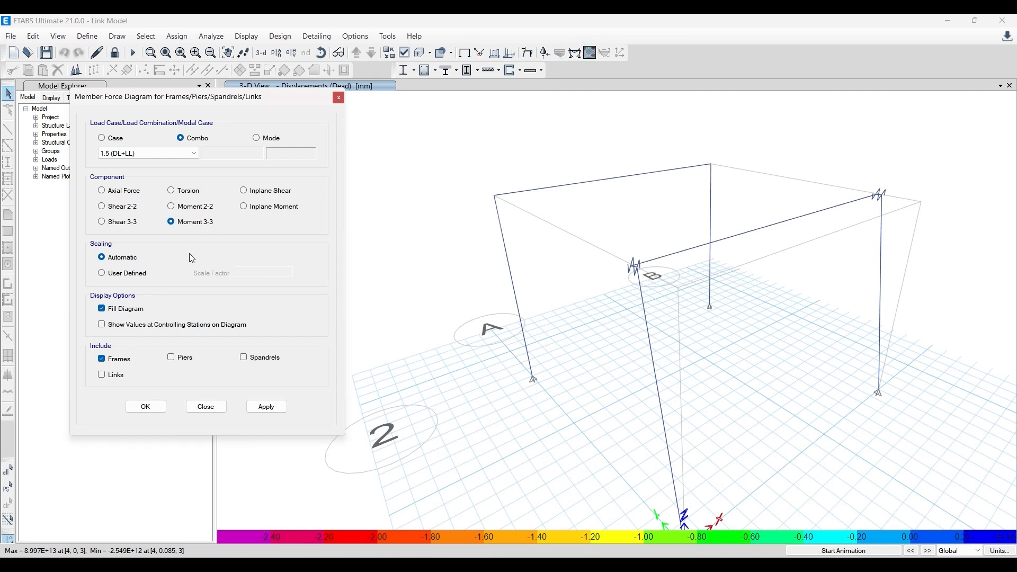
left_click(262, 406)
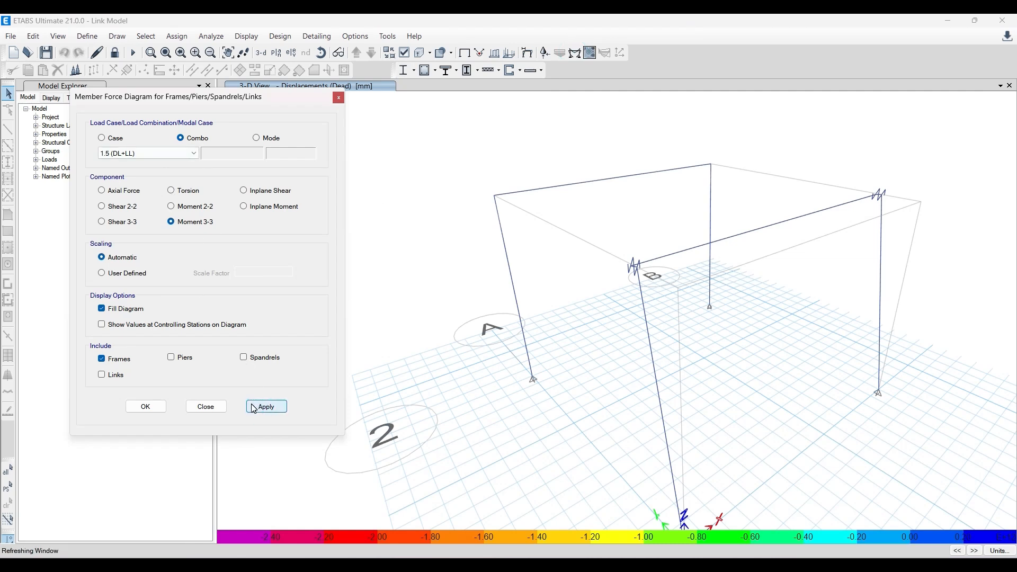
left_click(145, 407)
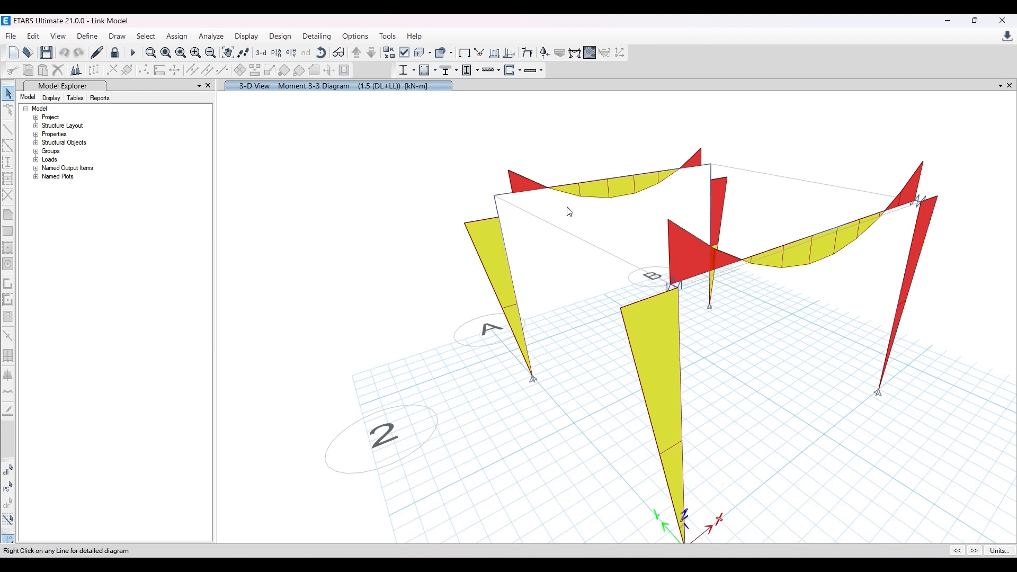
Step: Inspect the moment diagram around the link joining the nearest column's top to the offset beam
left_click(321, 53)
left_click_drag(752, 425, 710, 454)
scroll(574, 380, "up", 5)
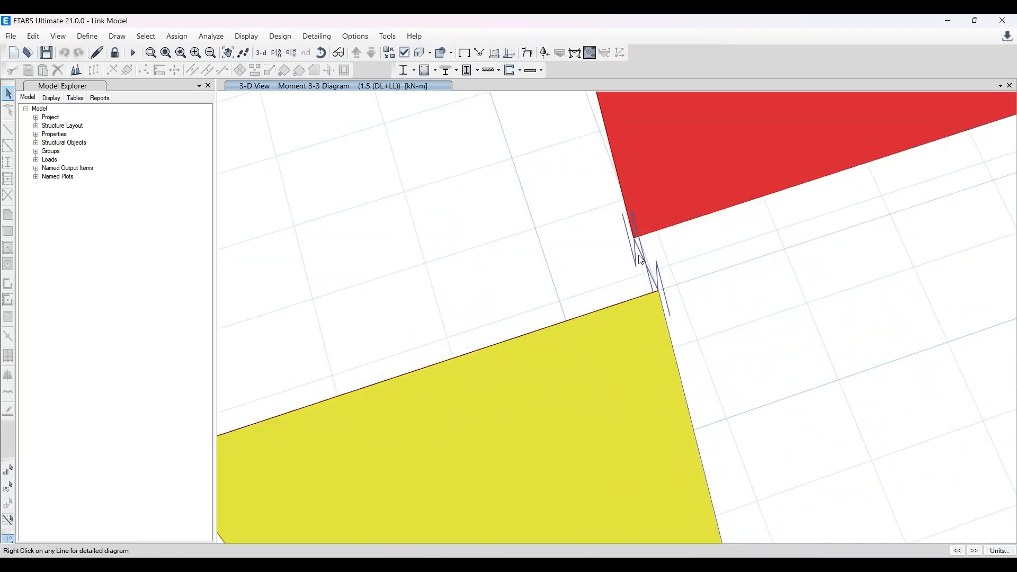
scroll(613, 286, "down", 4)
scroll(609, 265, "down", 4)
scroll(578, 183, "up", 3)
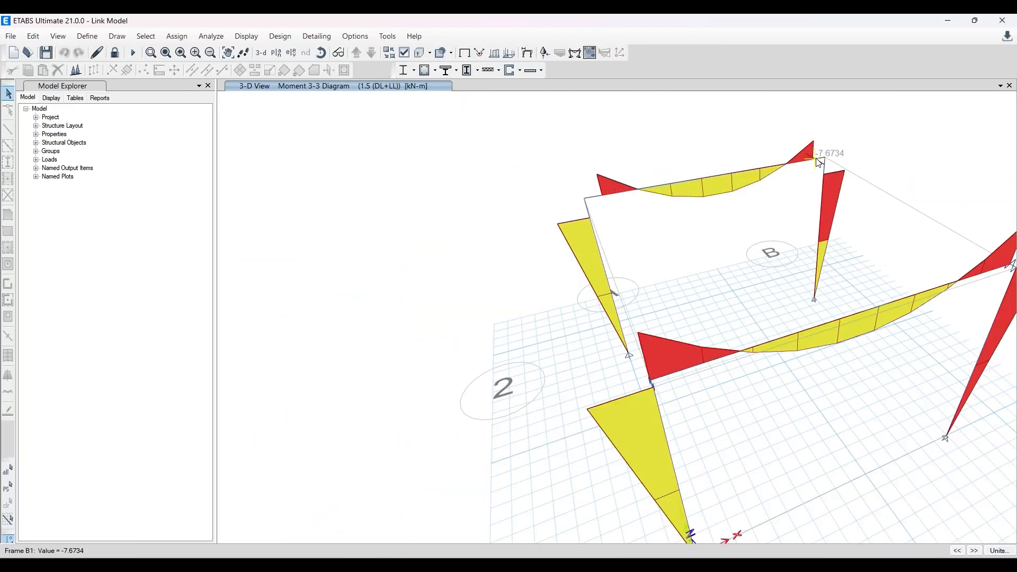
scroll(429, 206, "down", 2)
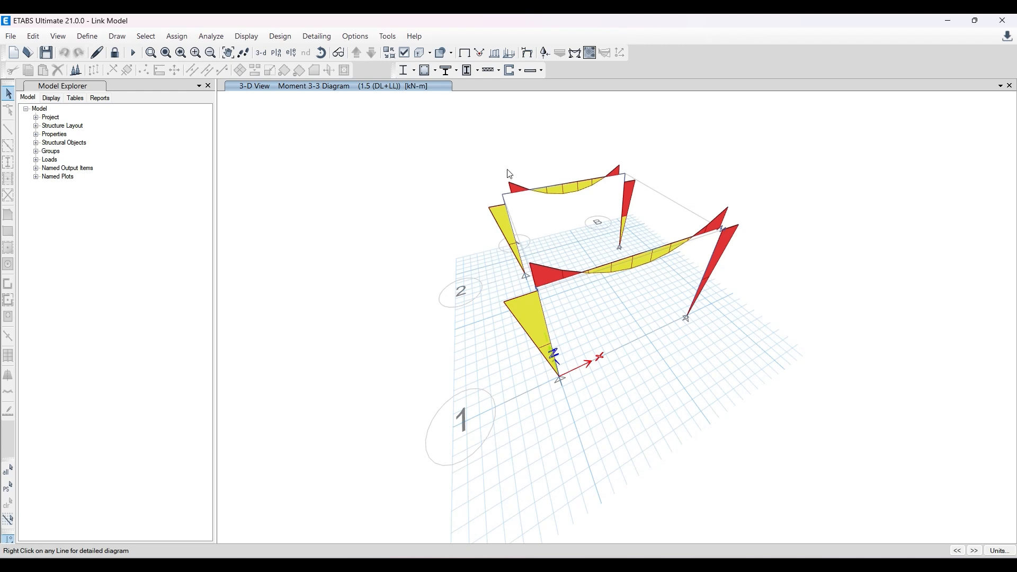
Step: Compare the detailed shear, moment and deflection diagrams of the directly connected beam B1 and the offset beam B2
right_click(561, 183)
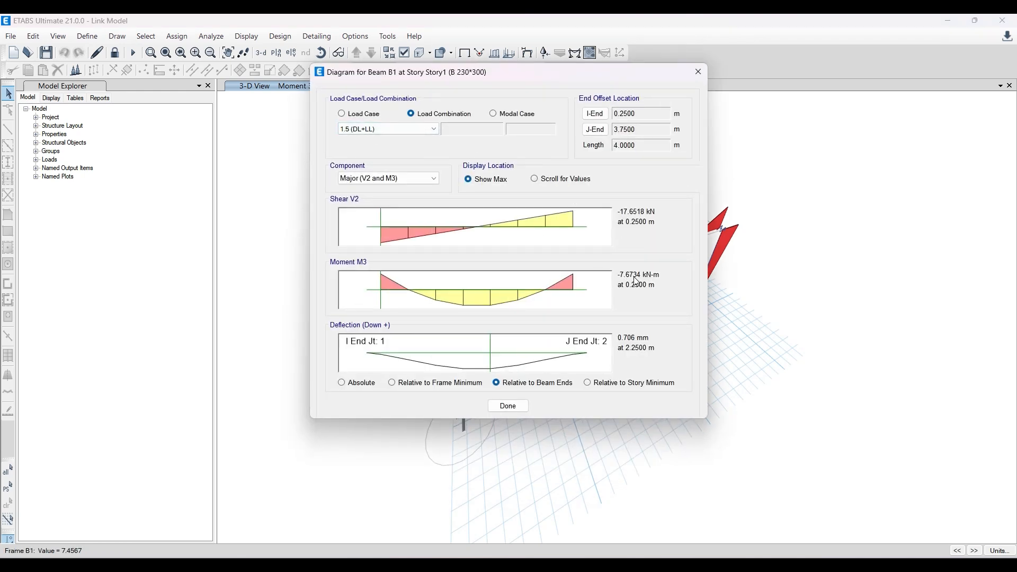
left_click(698, 72)
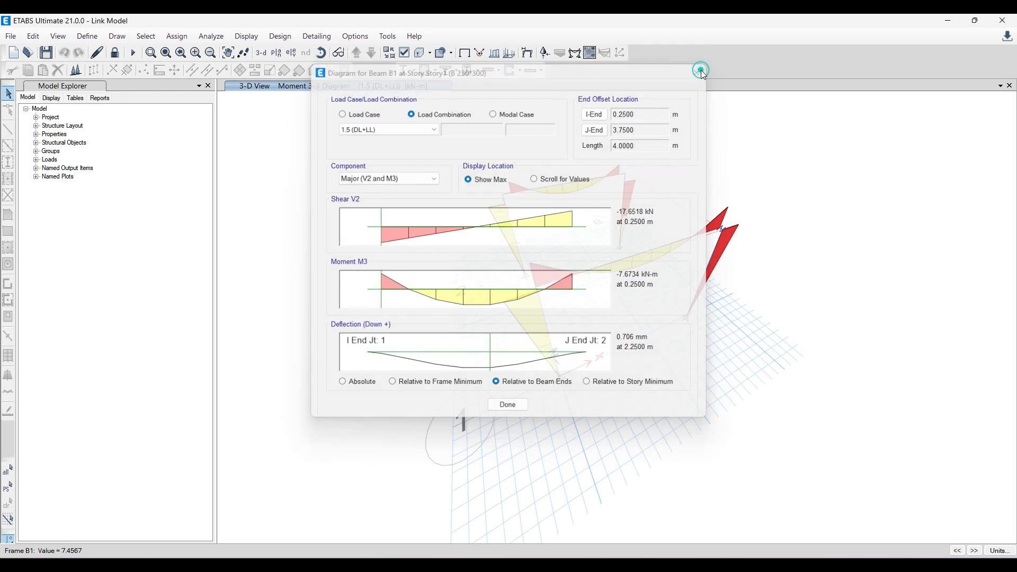
right_click(642, 260)
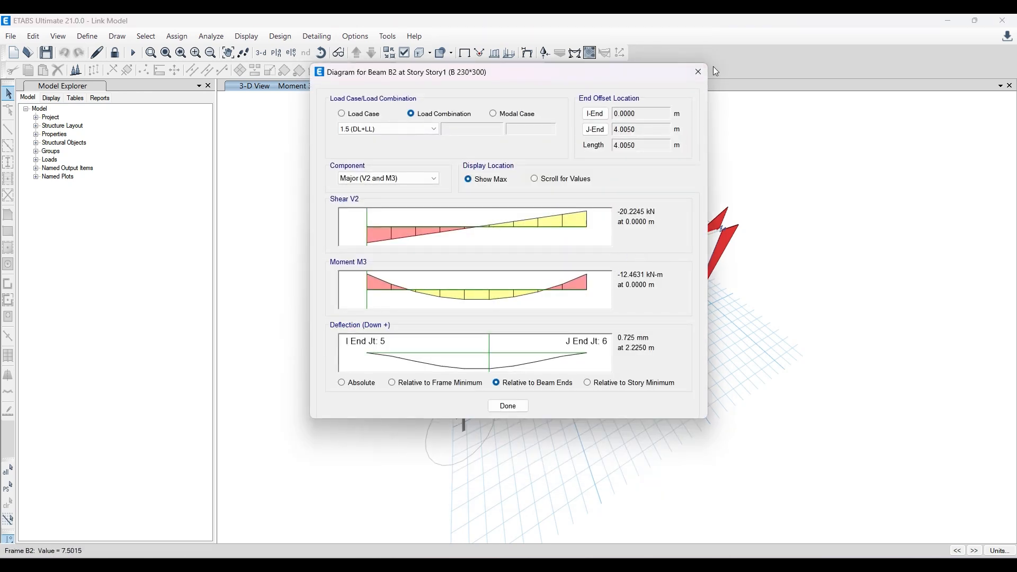
left_click(698, 72)
Step: Check the end offset locations in beam B1's detailed diagram against its end at the column
scroll(445, 204, "up", 4)
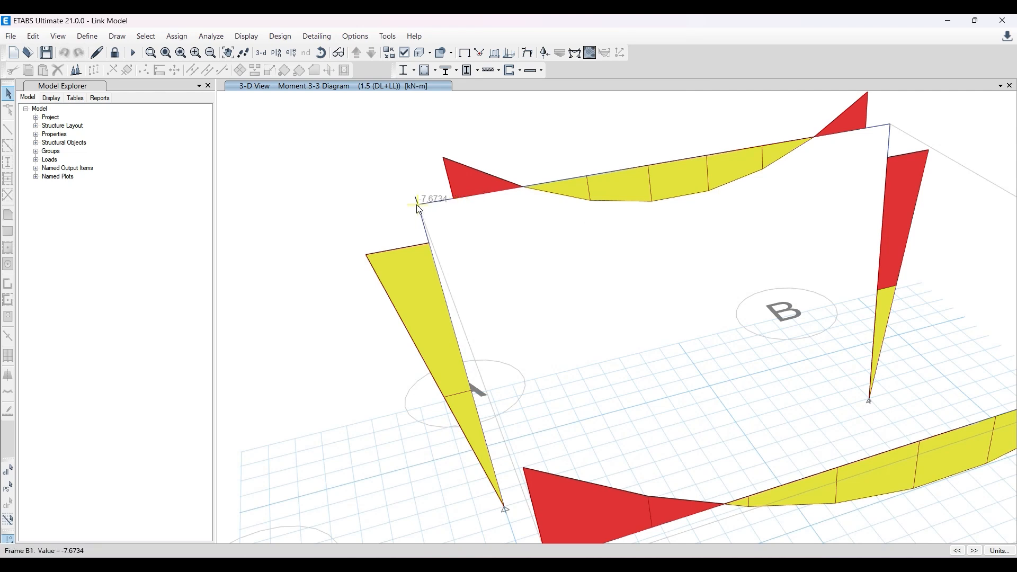
right_click(455, 198)
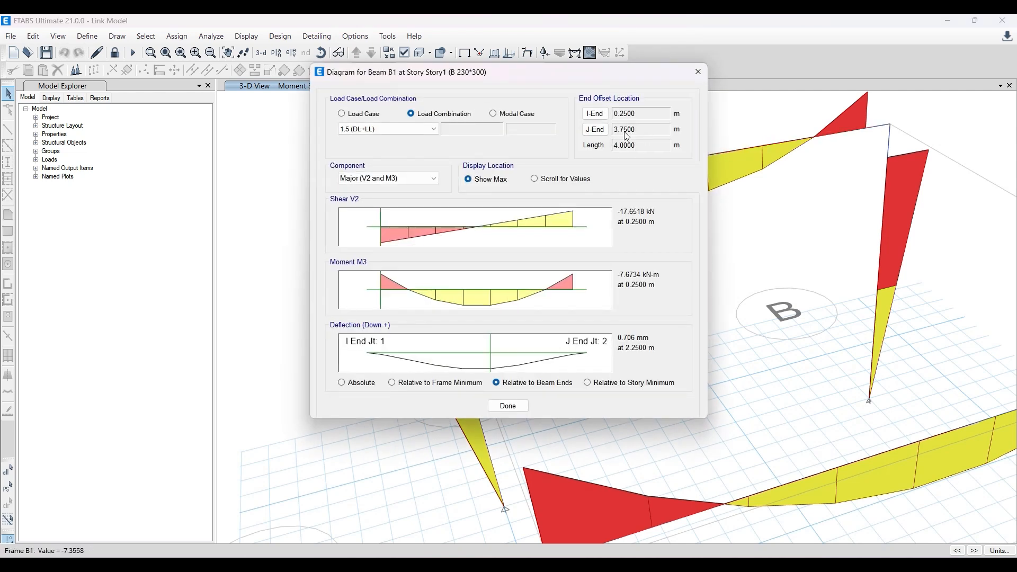
left_click_drag(627, 73, 426, 47)
left_click(498, 41)
scroll(469, 120, "down", 3)
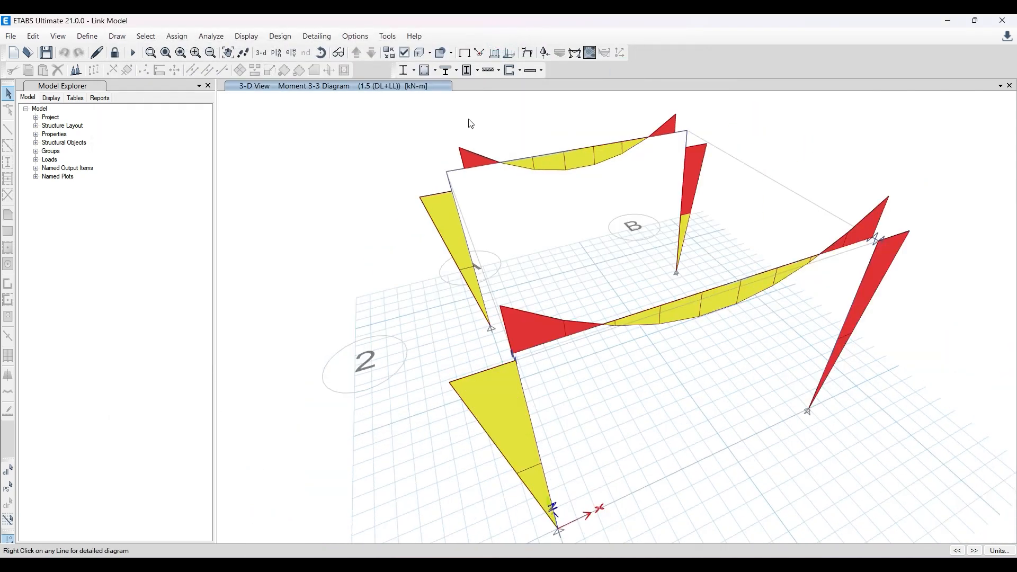
Step: Examine the offset beam's linked end up close and review beam B2's detailed diagram
scroll(510, 293, "up", 6)
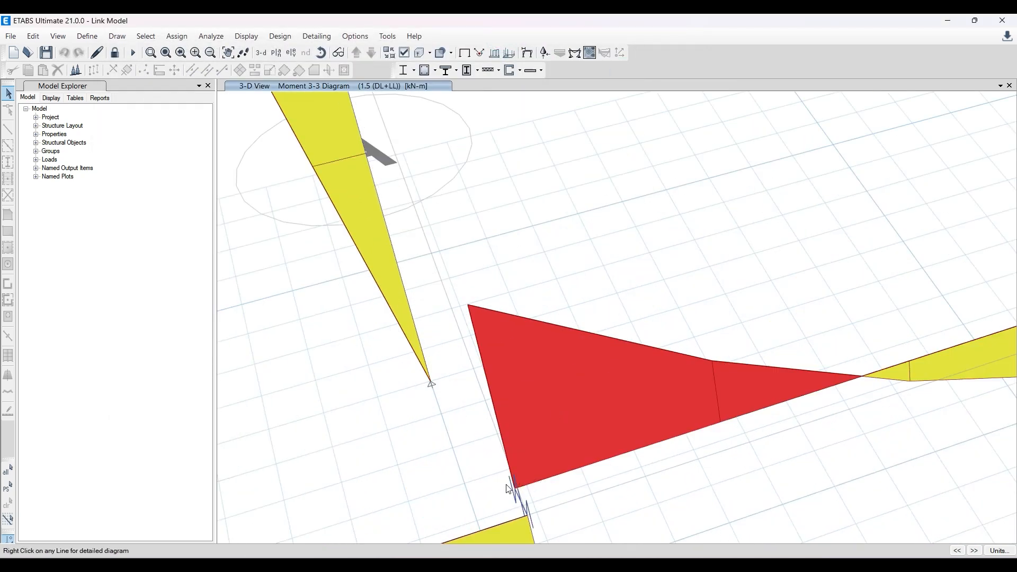
scroll(517, 488, "down", 4)
scroll(736, 371, "up", 2)
scroll(736, 371, "down", 3)
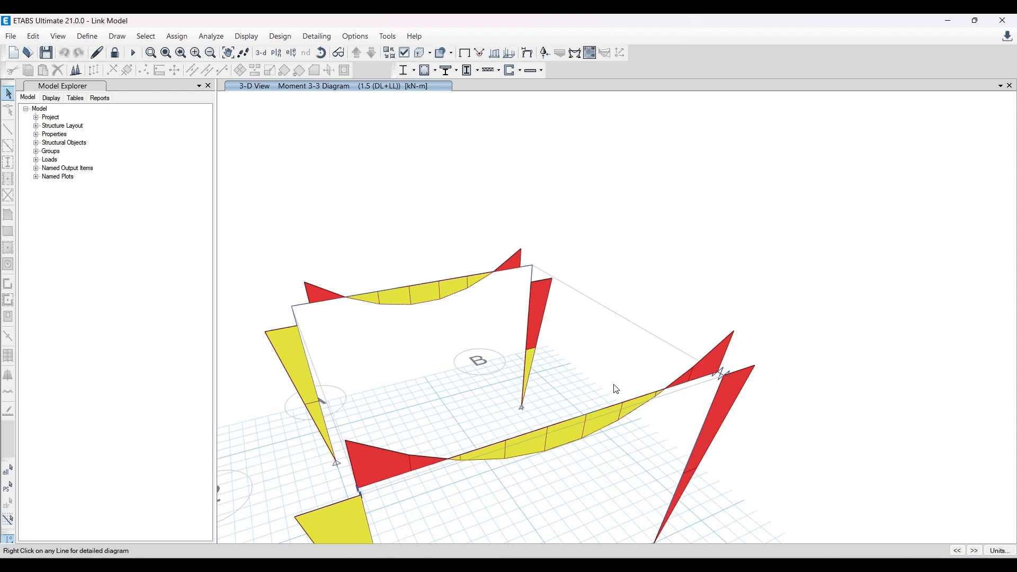
right_click(602, 411)
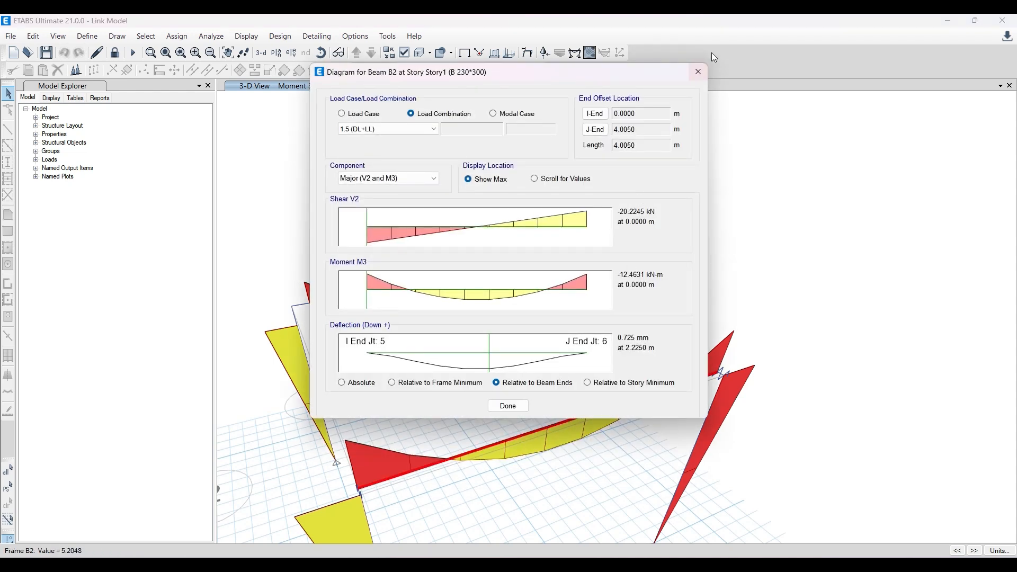
left_click(699, 72)
Step: Recheck the maximum shear and moment of beams B1 and B2 by viewing their detailed diagrams alternately
right_click(445, 281)
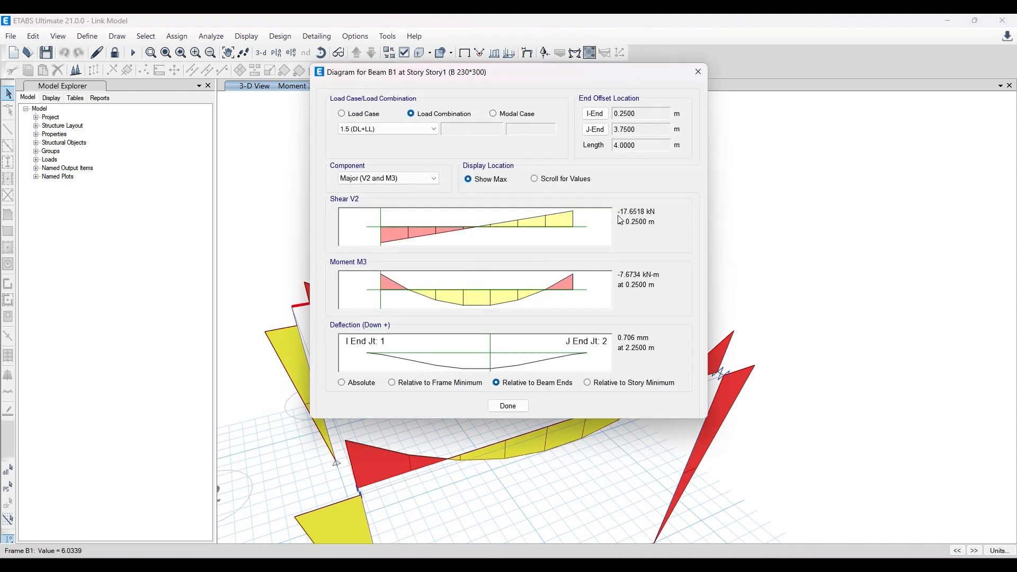
left_click(697, 75)
right_click(589, 412)
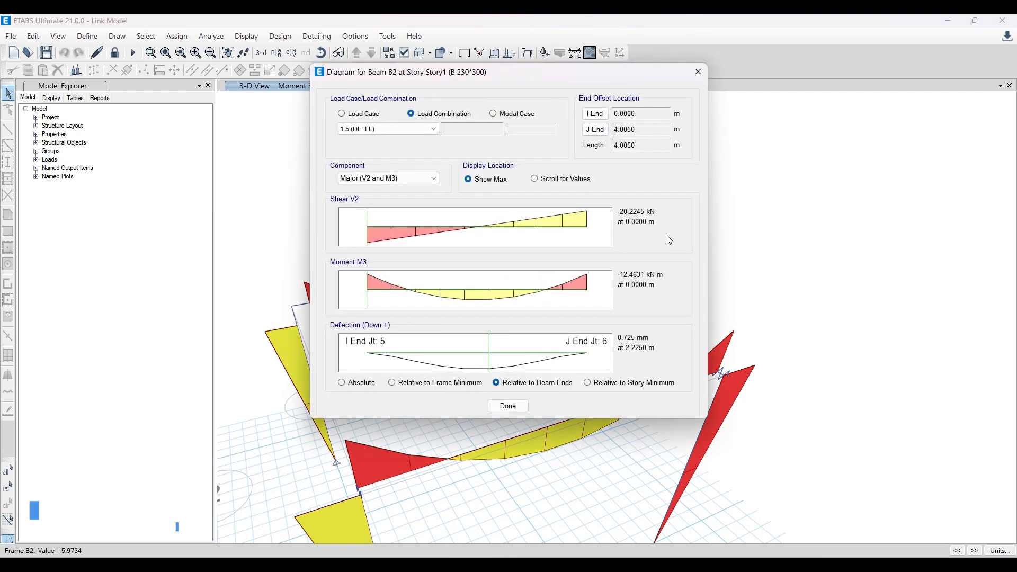
left_click(698, 72)
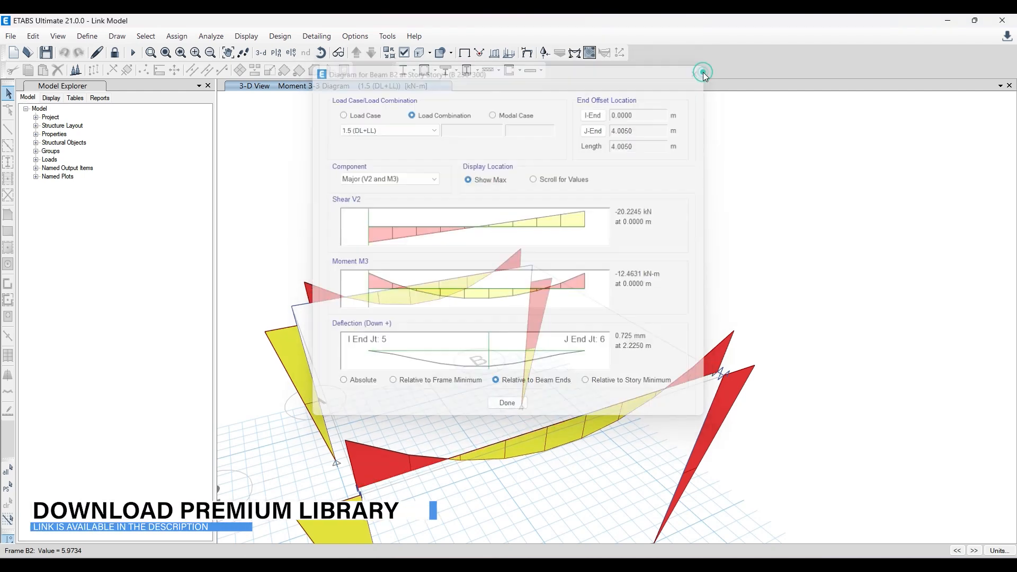
right_click(436, 283)
right_click(418, 285)
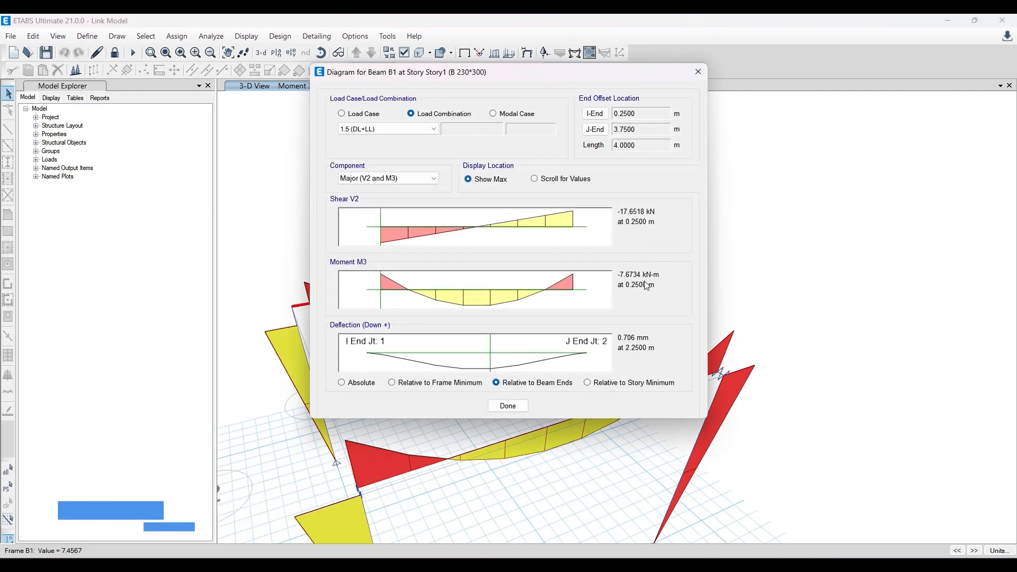
left_click(698, 72)
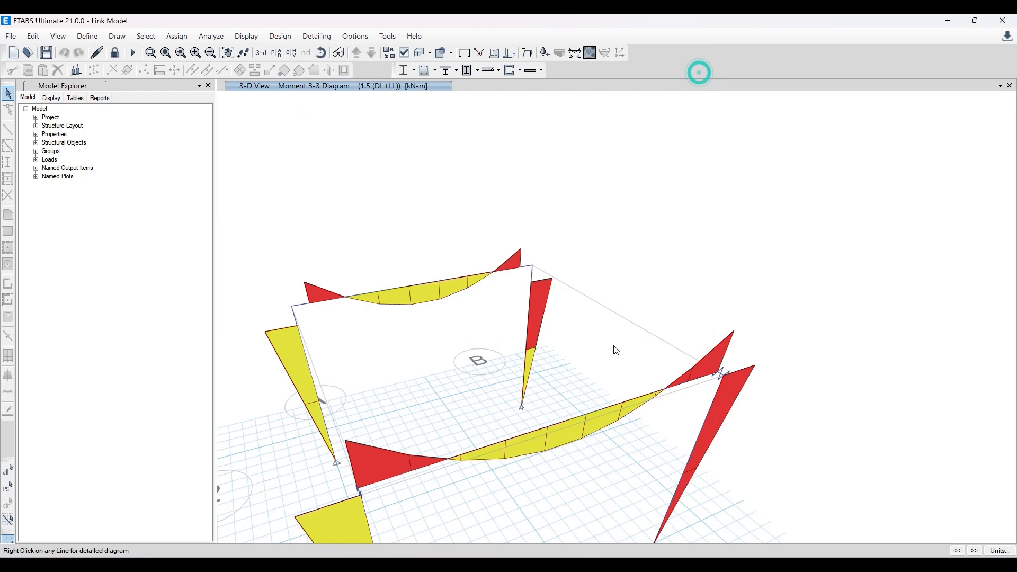
Step: Review the offset beam B2's detailed diagram and inspect the moment diagram at its linked end up close
right_click(574, 412)
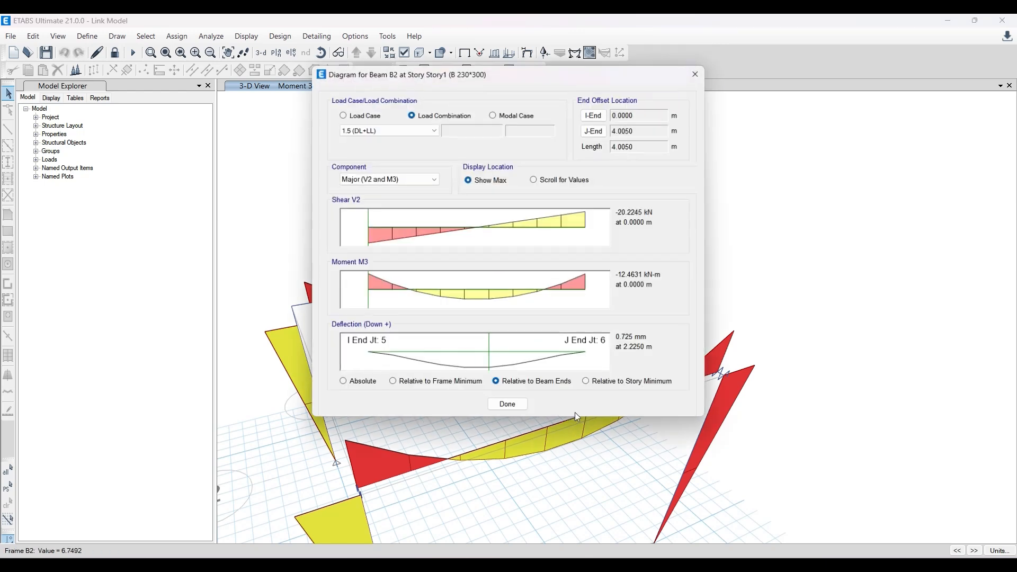
left_click(697, 67)
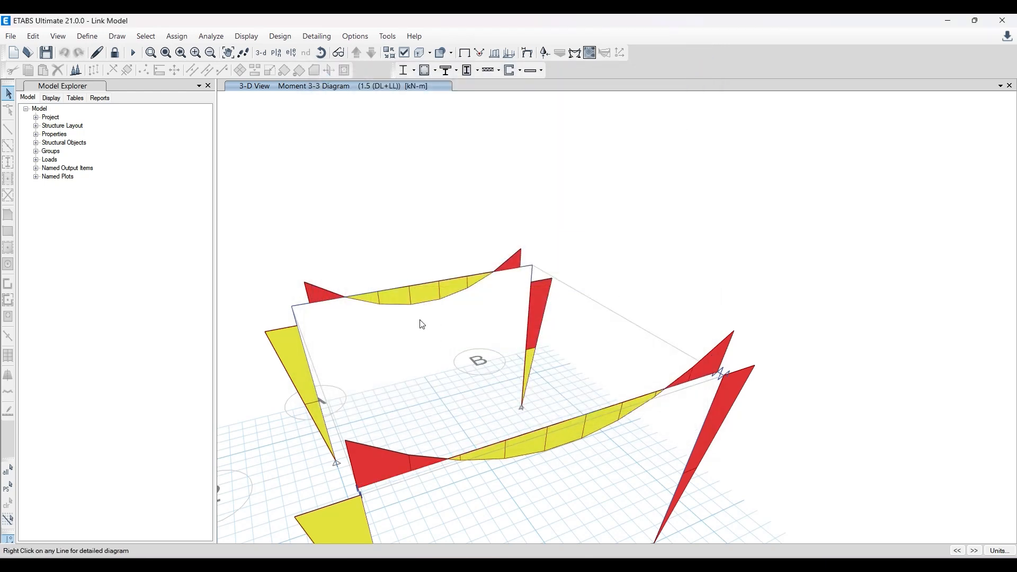
scroll(434, 430, "down", 2)
scroll(455, 450, "up", 5)
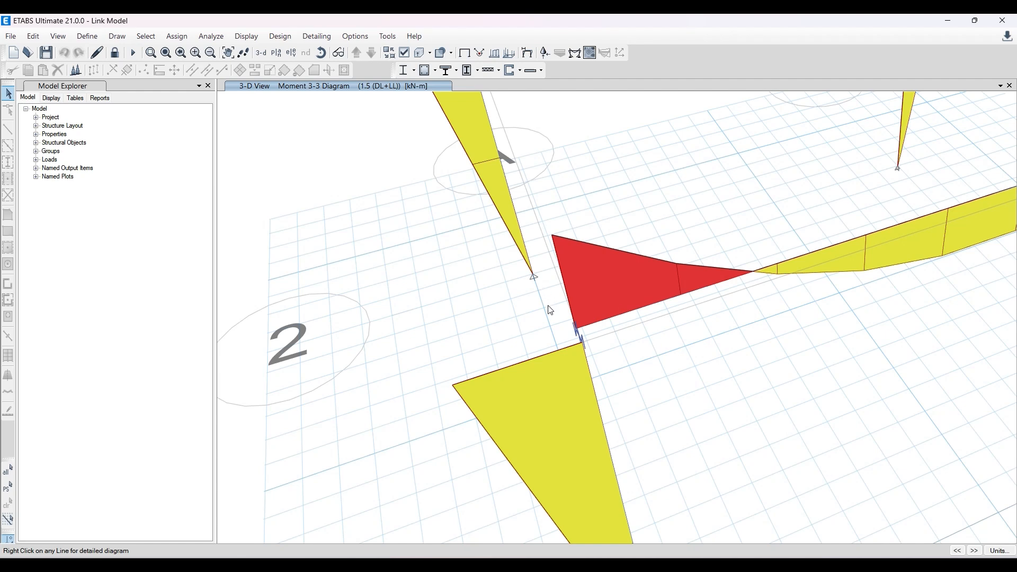
scroll(304, 186, "down", 5)
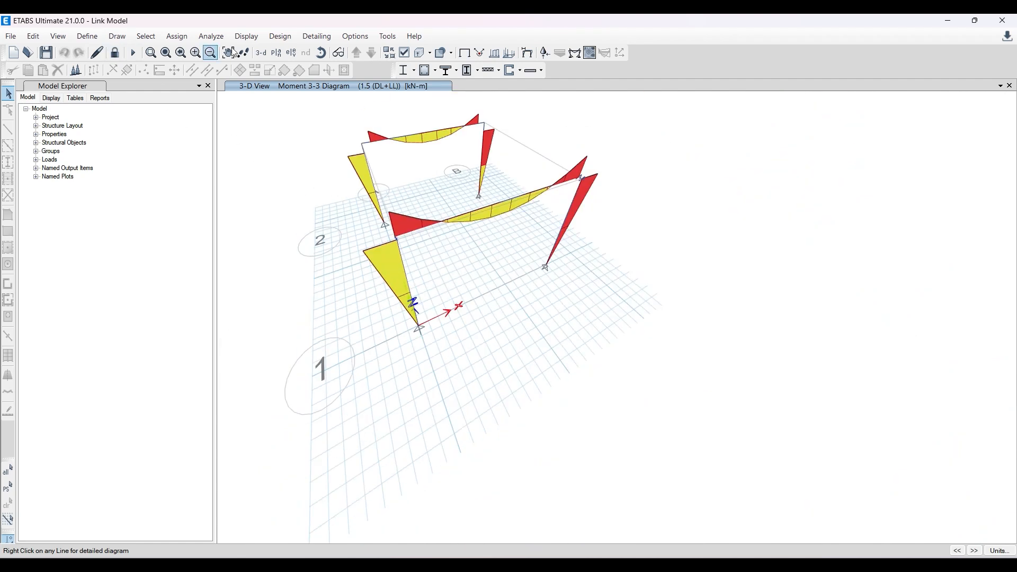
Step: Examine the link between the offset beam and the column at the origin from another angle
left_click(321, 53)
left_click_drag(397, 304, 420, 295)
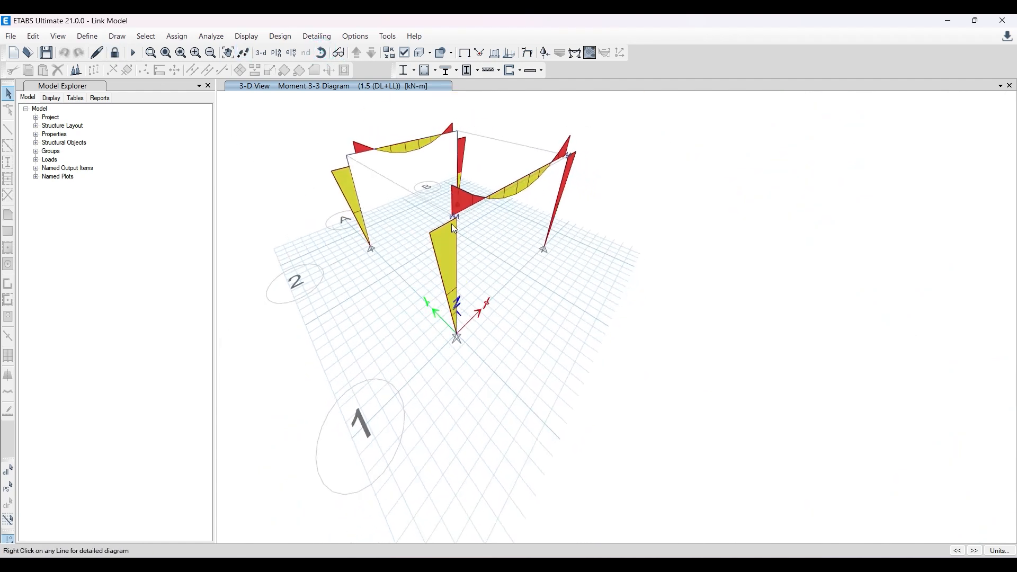
scroll(451, 223, "up", 3)
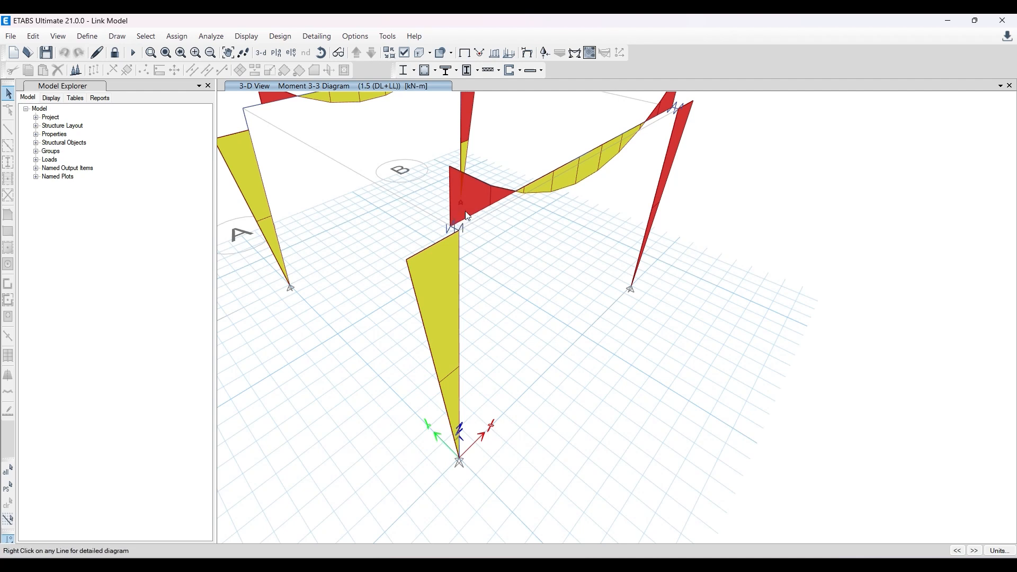
scroll(450, 213, "up", 2)
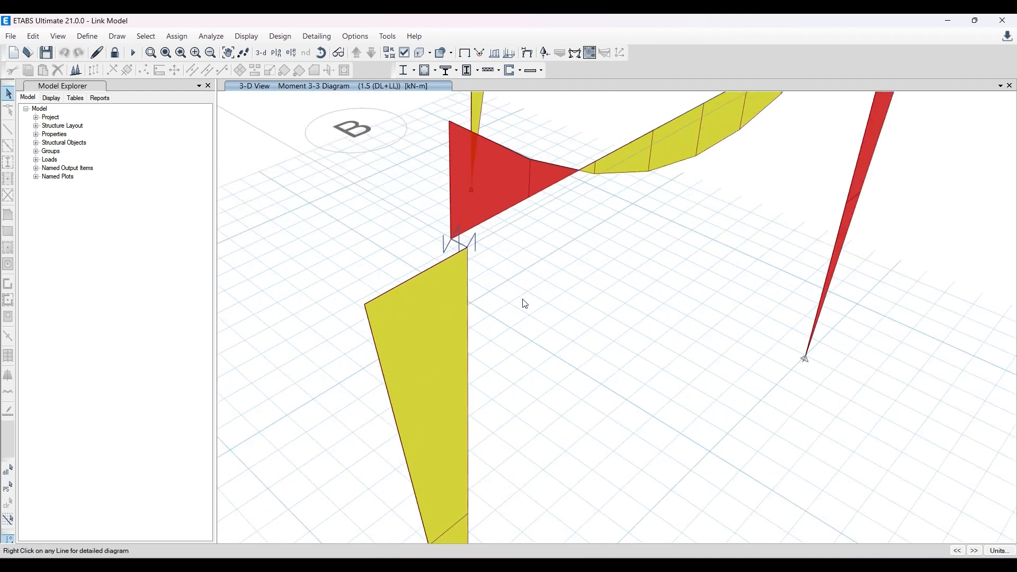
scroll(526, 304, "down", 5)
scroll(496, 313, "up", 5)
mouse_move(463, 272)
scroll(464, 275, "down", 5)
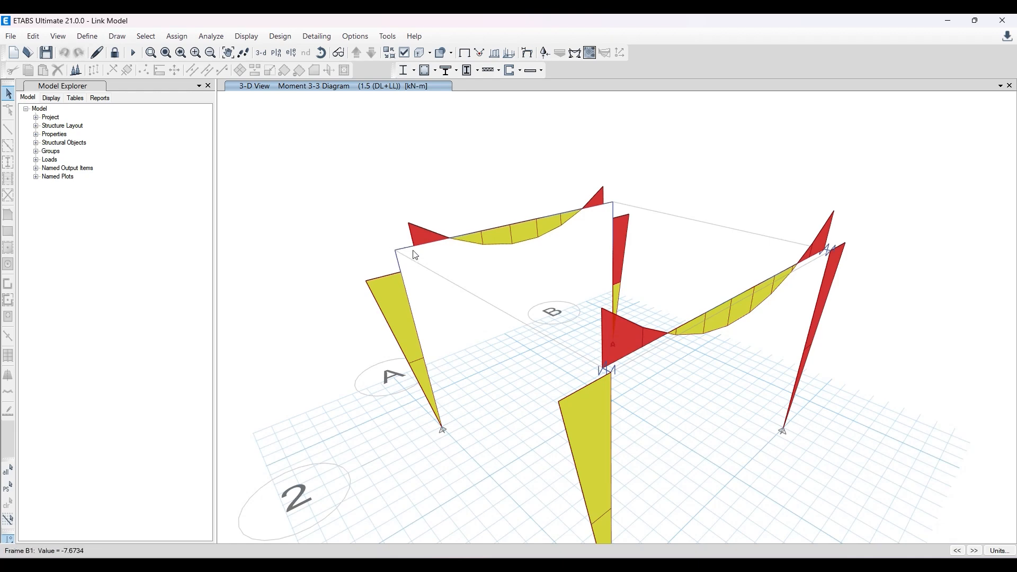
Step: View the rooftop construction video in Google Photos and relate it to the offset beam's link connection in the ETABS model
key("alt+Tab")
left_click(347, 31)
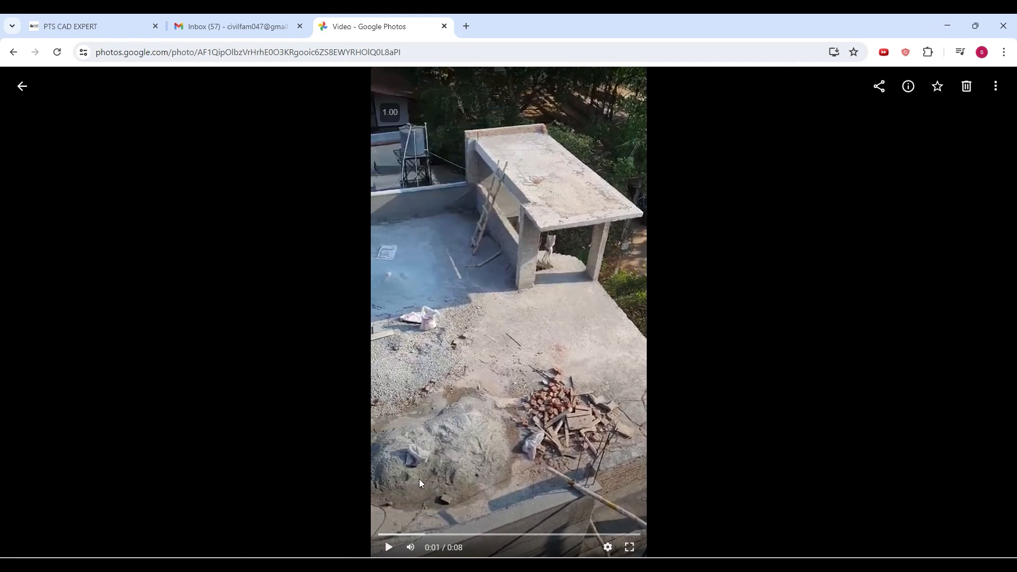
left_click(345, 513)
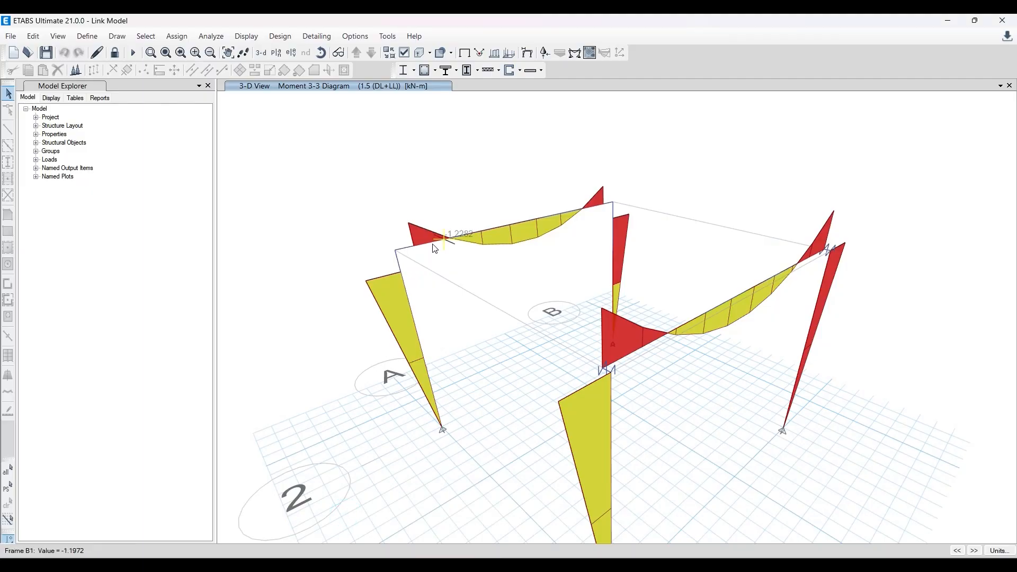
mouse_move(616, 387)
scroll(617, 387, "up", 3)
scroll(508, 308, "down", 3)
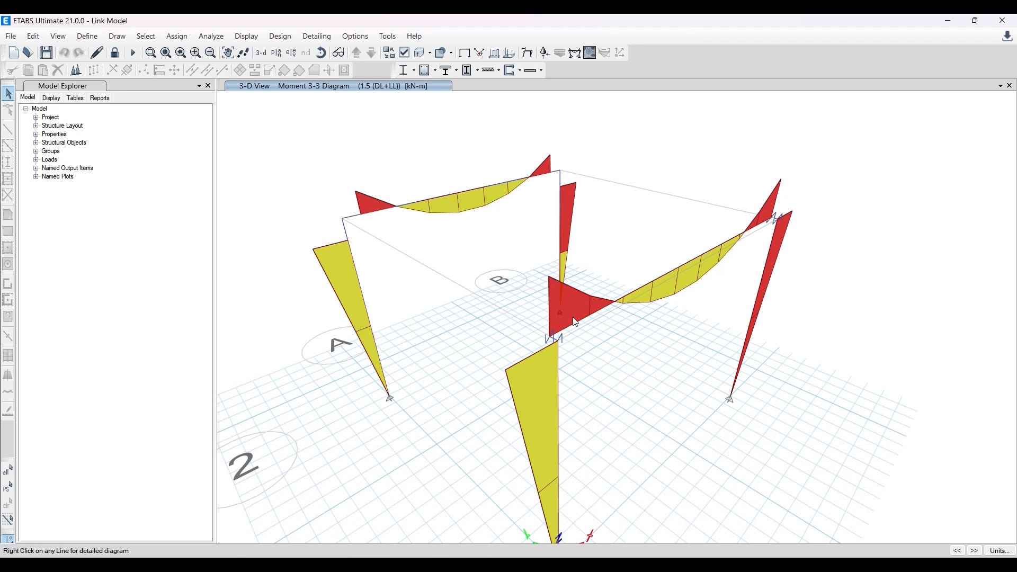
scroll(556, 327, "up", 2)
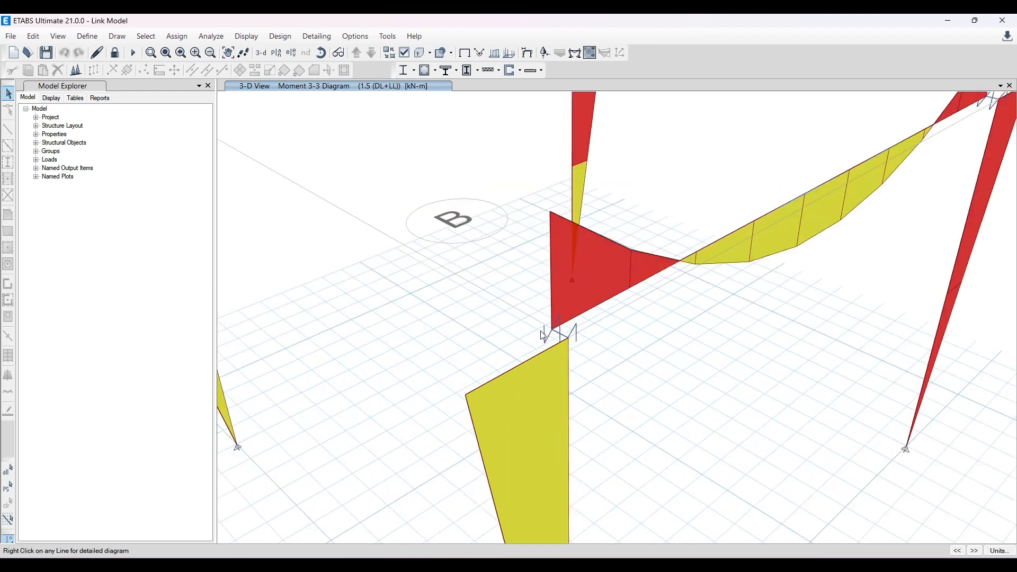
scroll(564, 335, "down", 3)
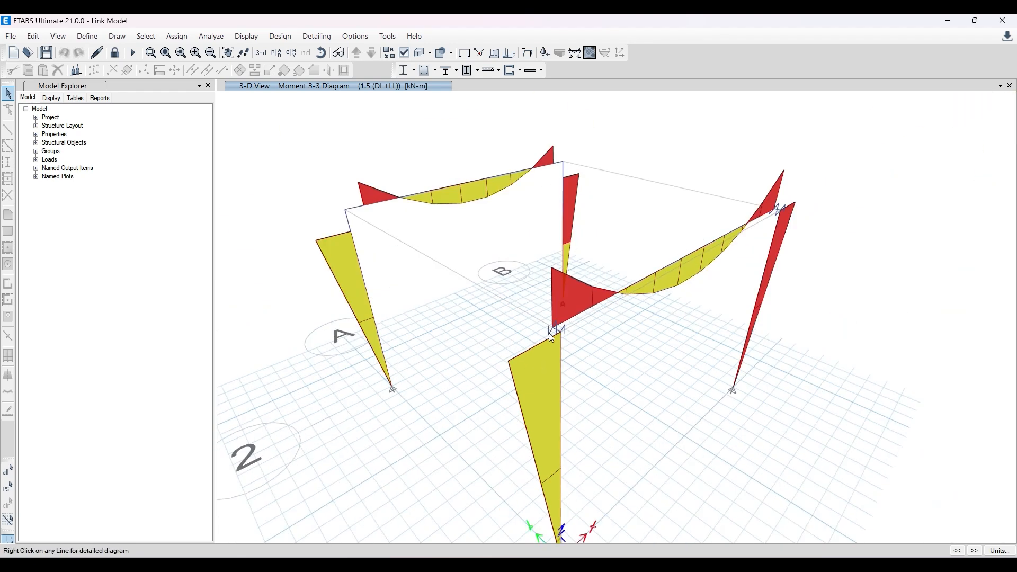
mouse_move(557, 329)
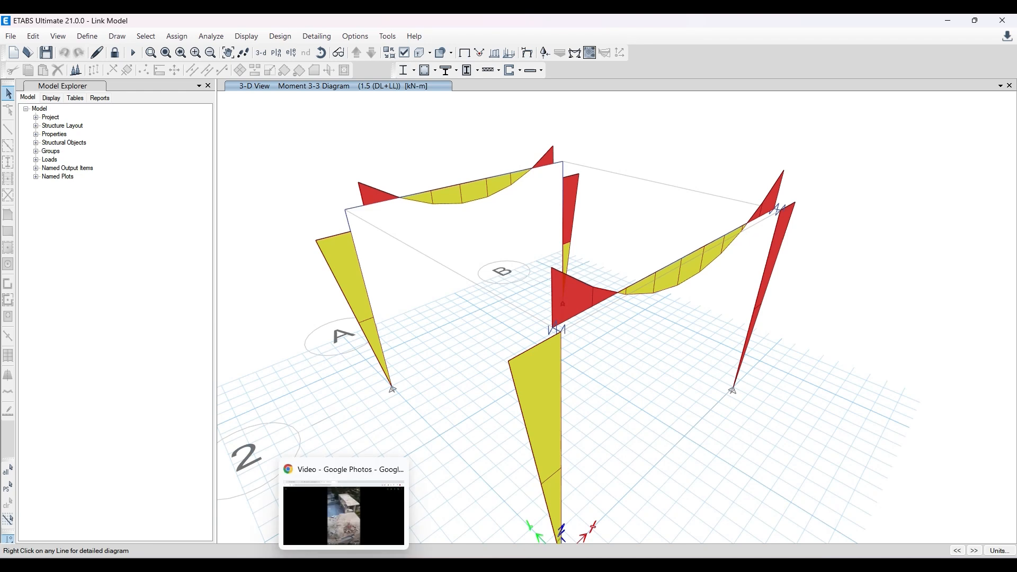
Step: Switch to the multi-storey building model in the other ETABS window and run its analysis
left_click(430, 504)
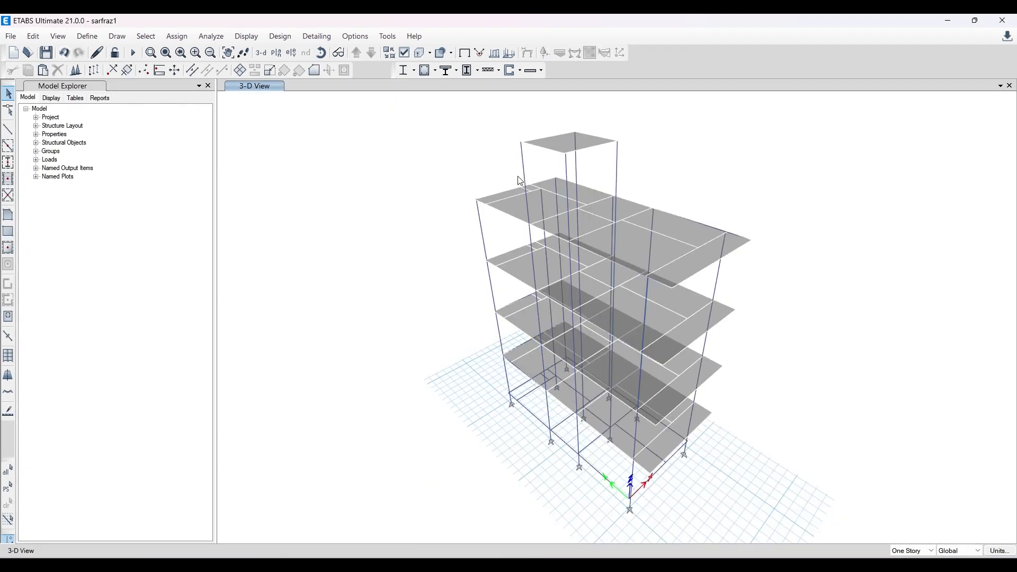
left_click(132, 52)
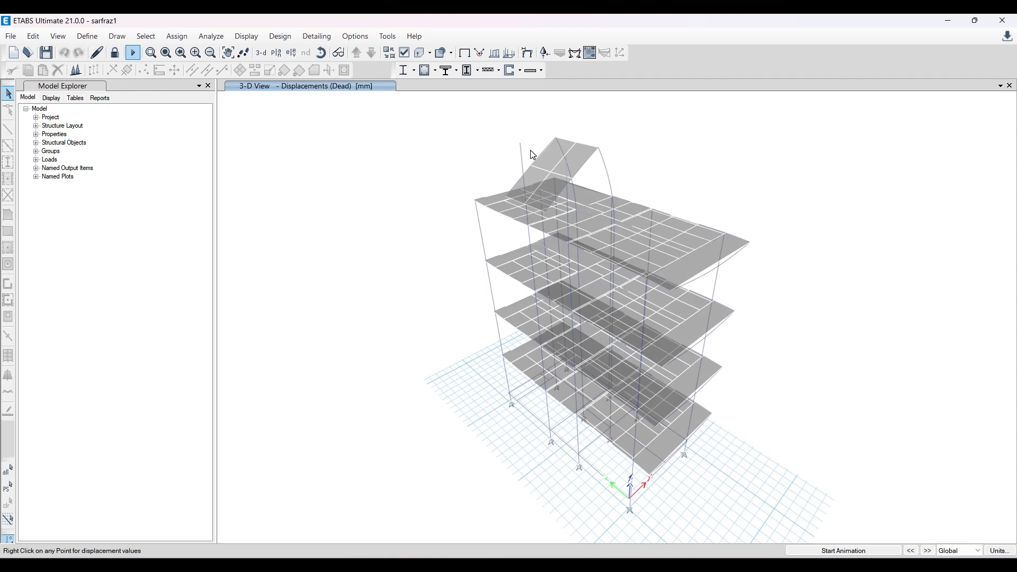
scroll(533, 161, "up", 3)
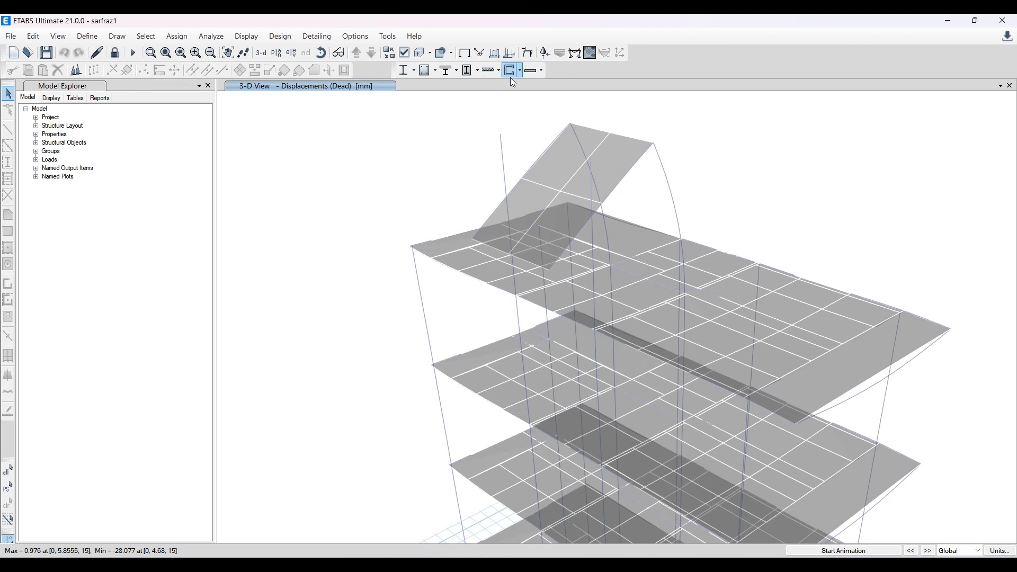
Step: Display the Moment 3-3 diagram for the DL+LL combination and review the detailed diagram of beam B11 at story Mumty
left_click(575, 53)
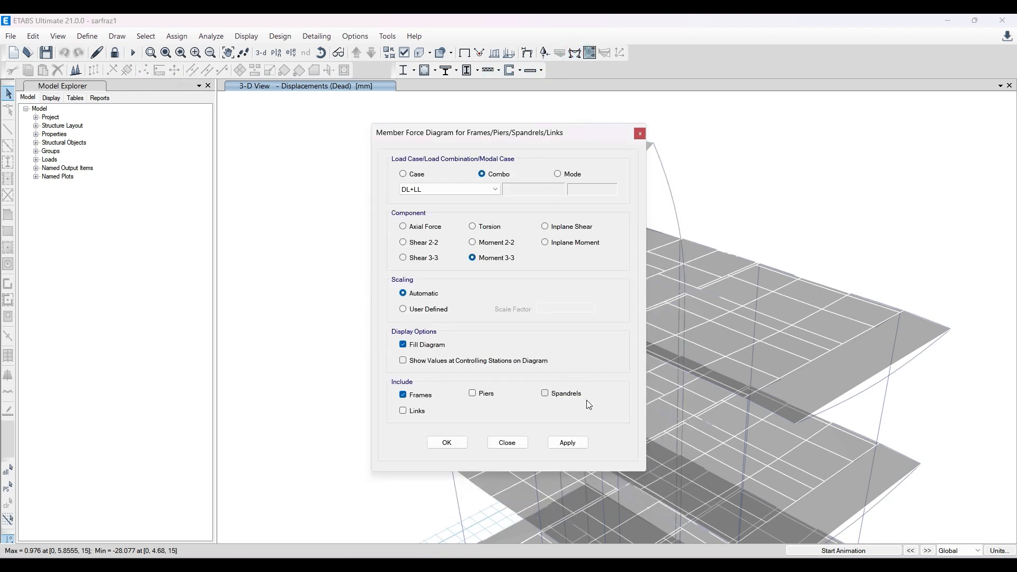
left_click(581, 447)
left_click_drag(536, 131, 369, 158)
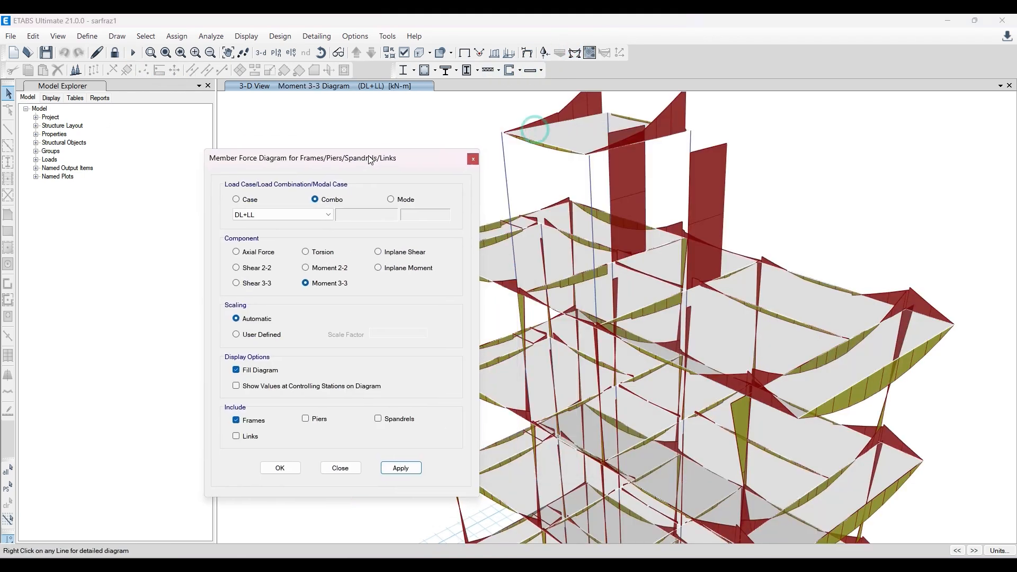
right_click(657, 140)
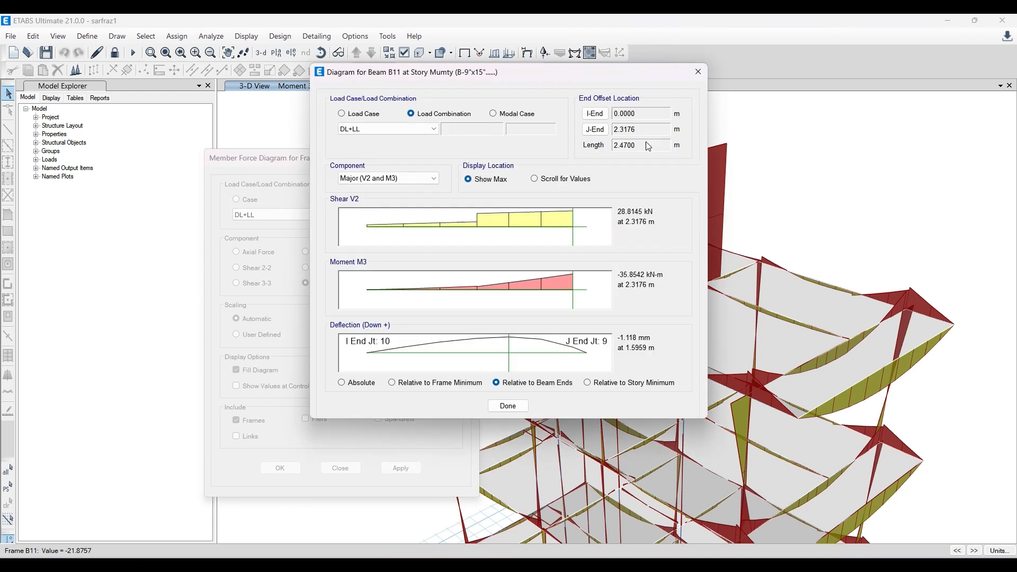
left_click(698, 72)
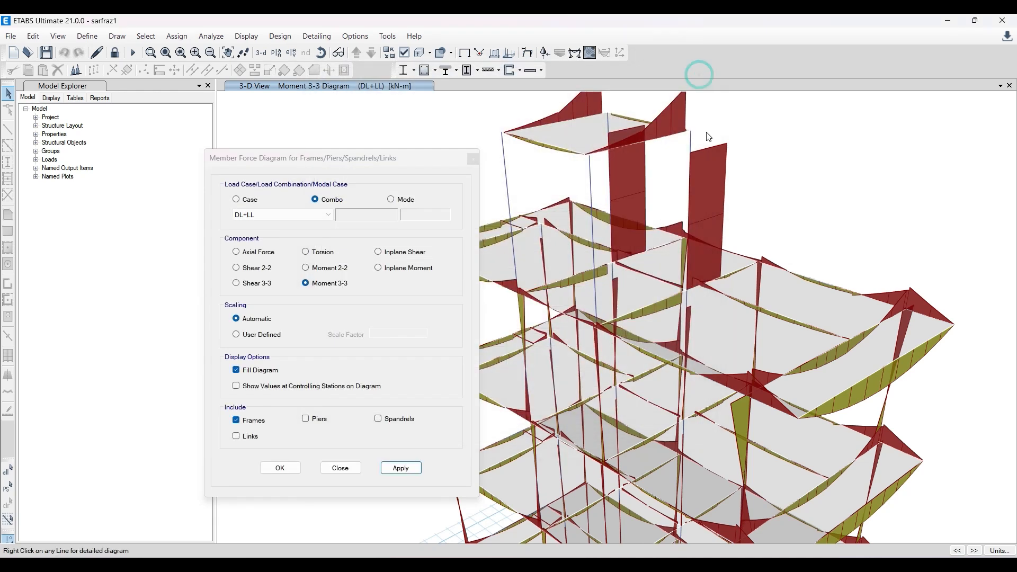
left_click(471, 156)
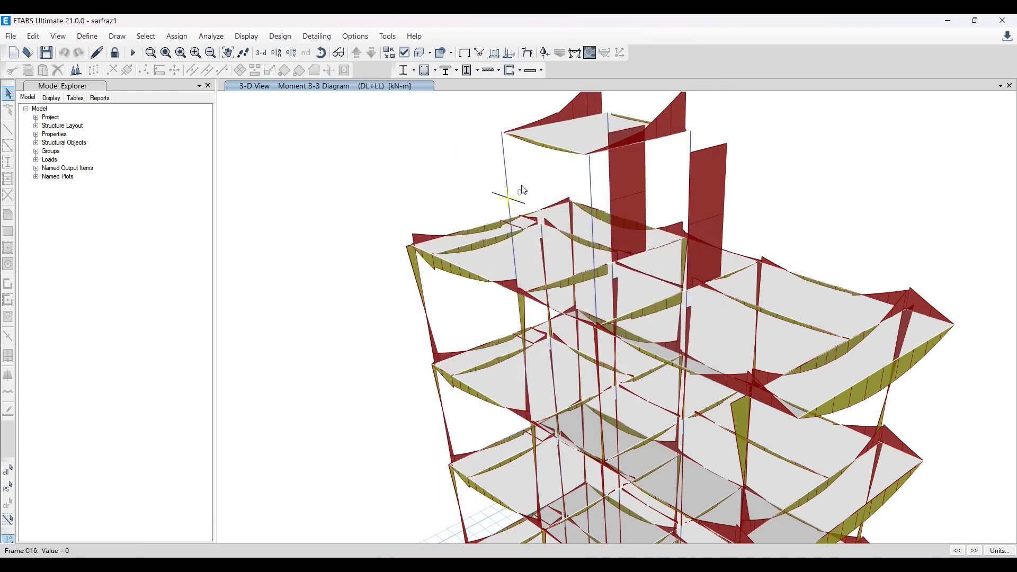
Step: Unlock the analysed building model for editing
left_click(115, 52)
left_click(517, 337)
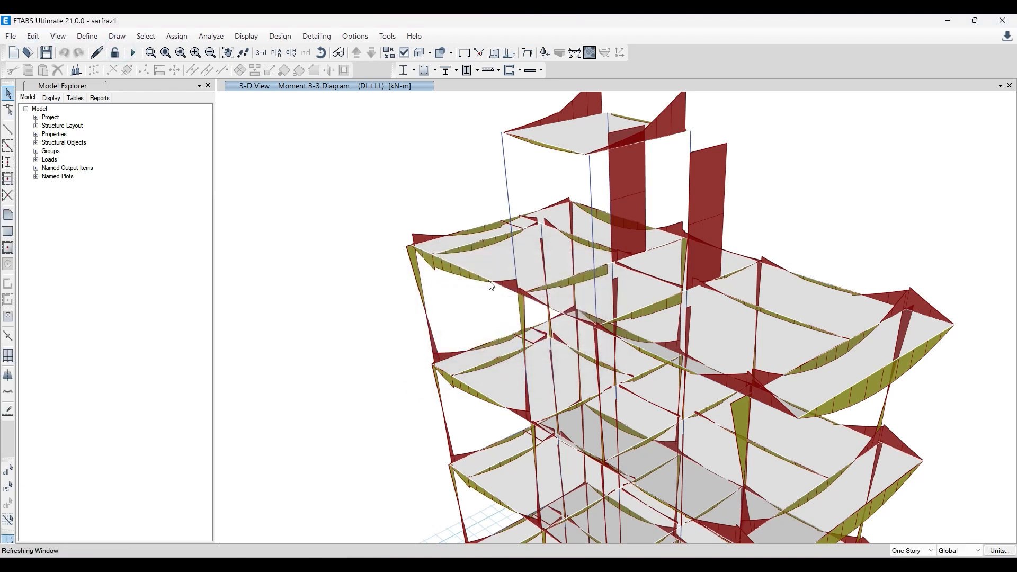
left_click(172, 36)
mouse_move(344, 122)
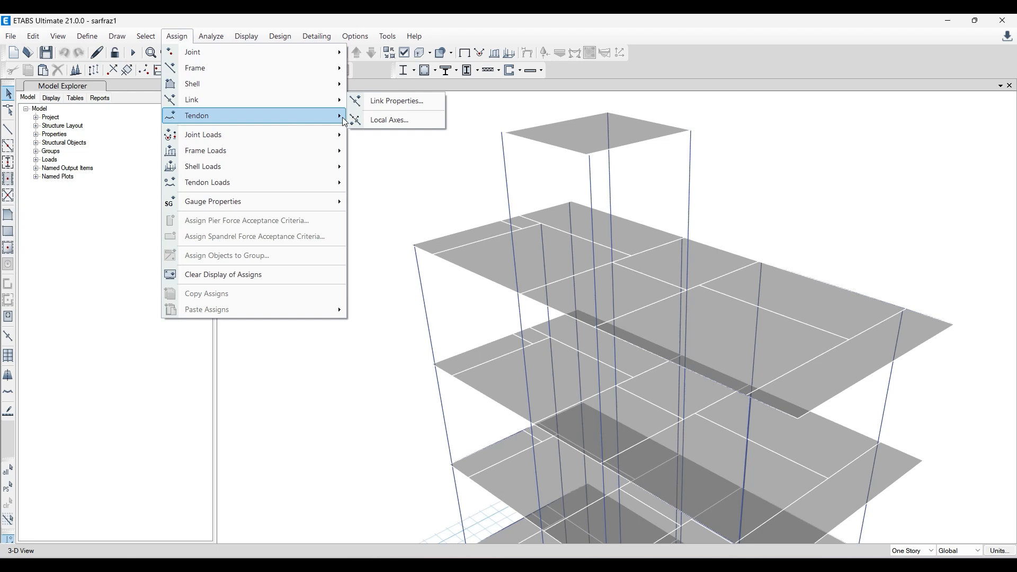
left_click(412, 105)
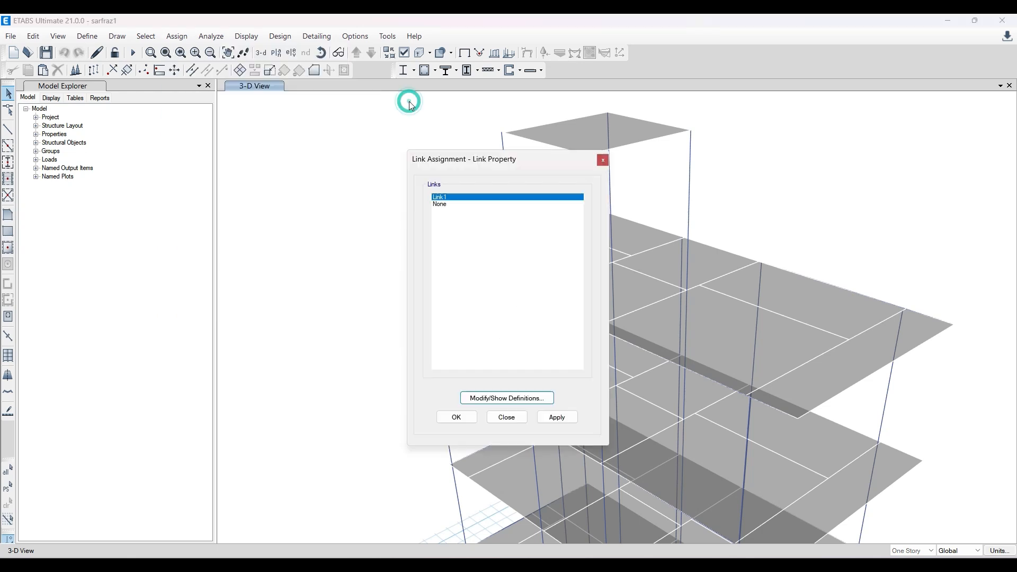
left_click(526, 401)
left_click(560, 276)
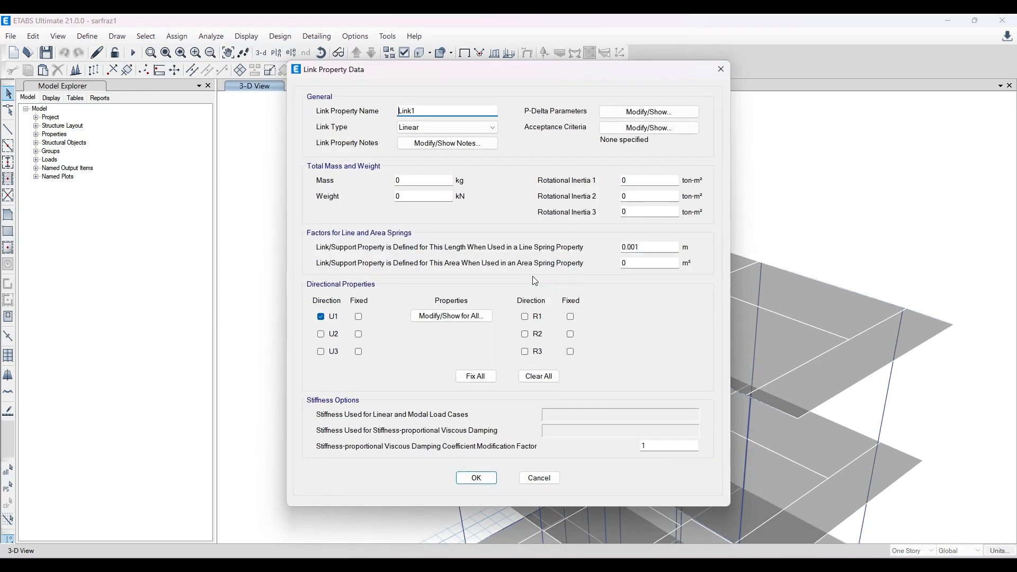
left_click(470, 380)
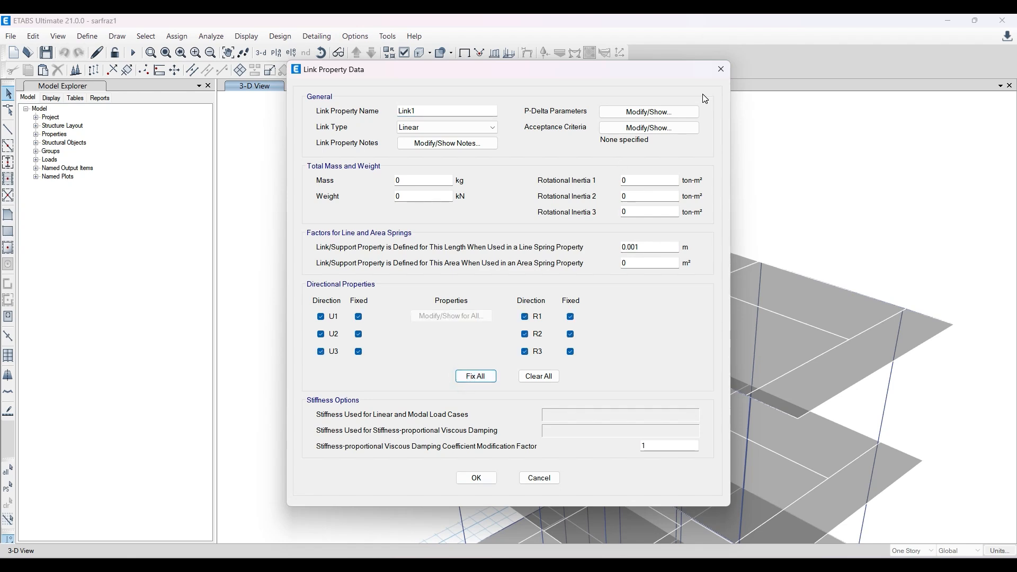
left_click(721, 70)
left_click(638, 197)
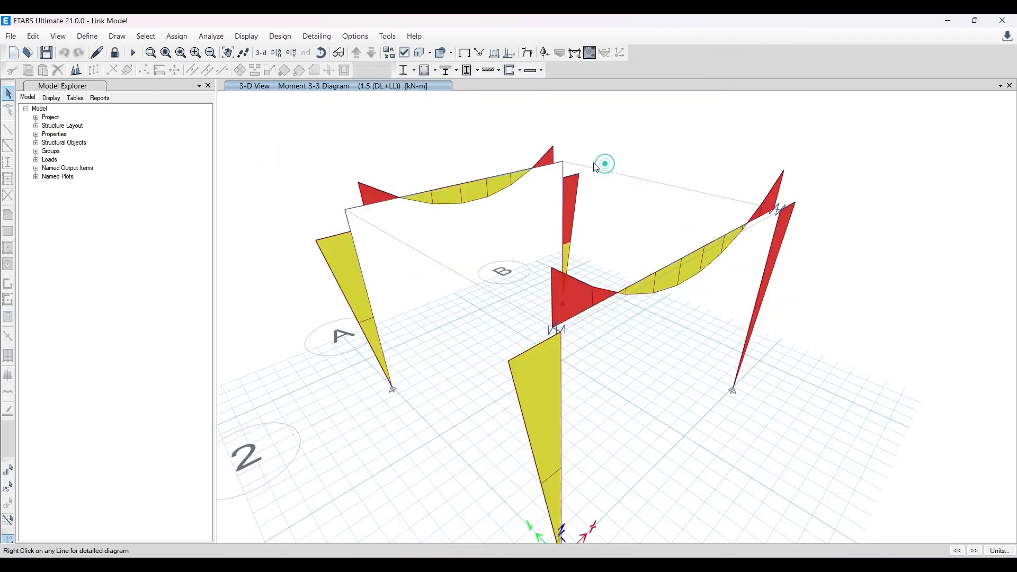
mouse_move(350, 553)
left_click(438, 508)
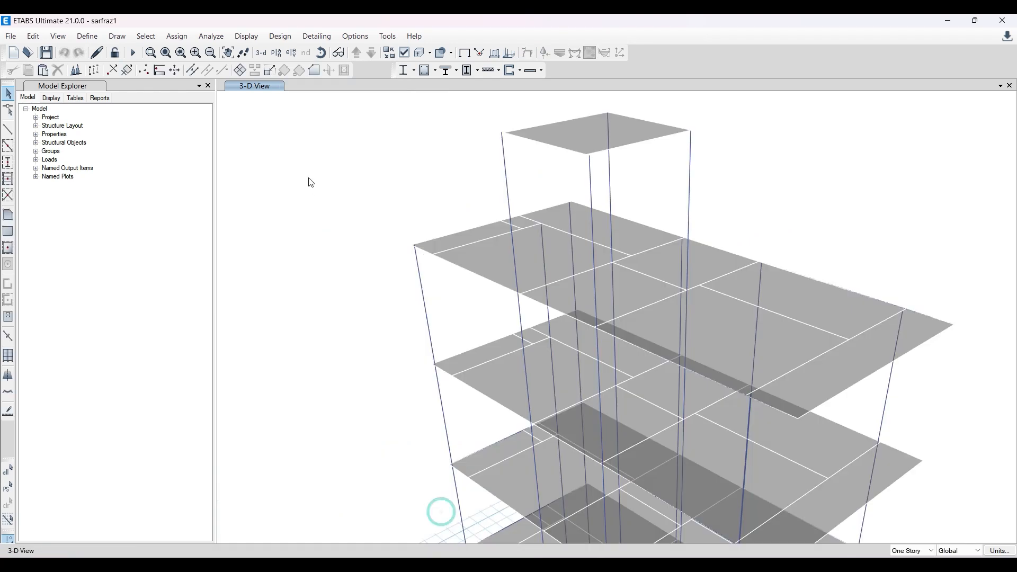
Step: Define the linear link property Link1 with all six directions fixed, and try to apply it as a link assignment
left_click(178, 37)
mouse_move(206, 98)
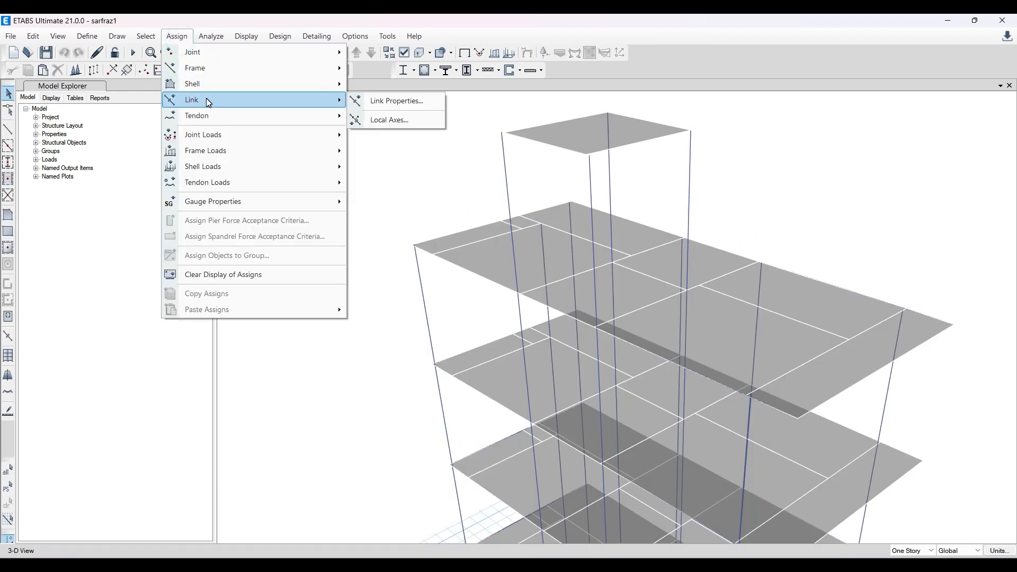
left_click(388, 101)
left_click(526, 404)
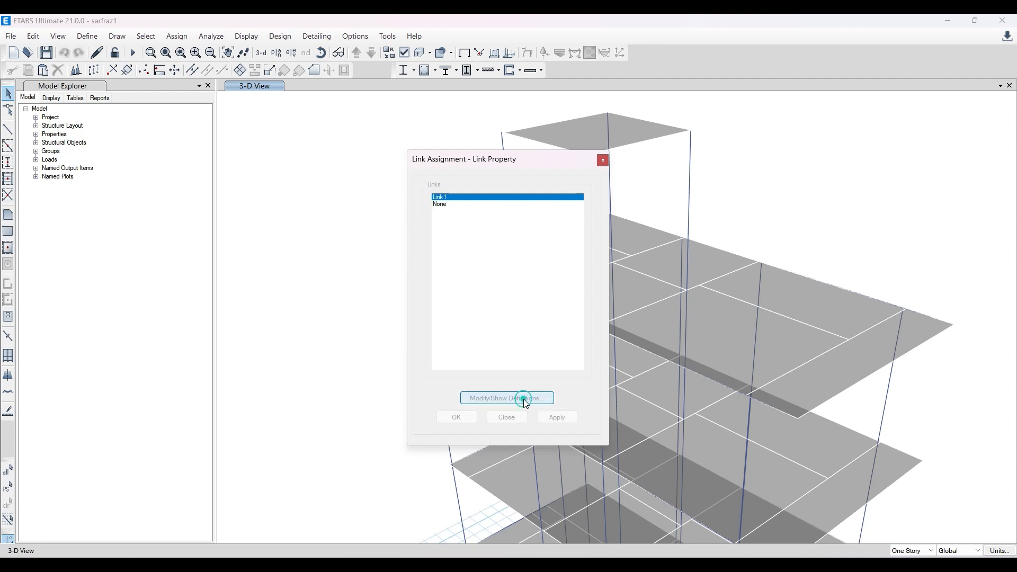
left_click(575, 278)
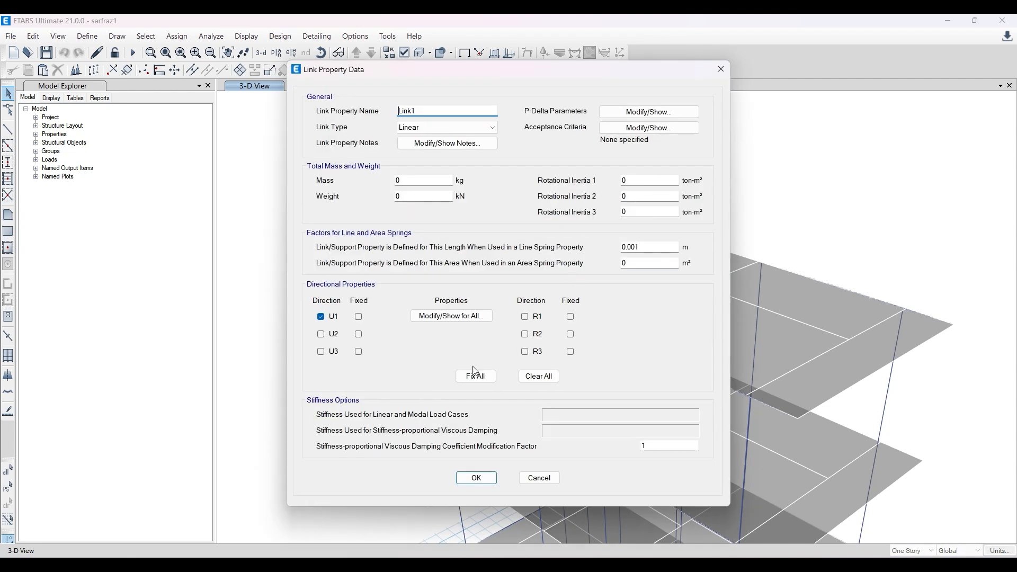
left_click(473, 376)
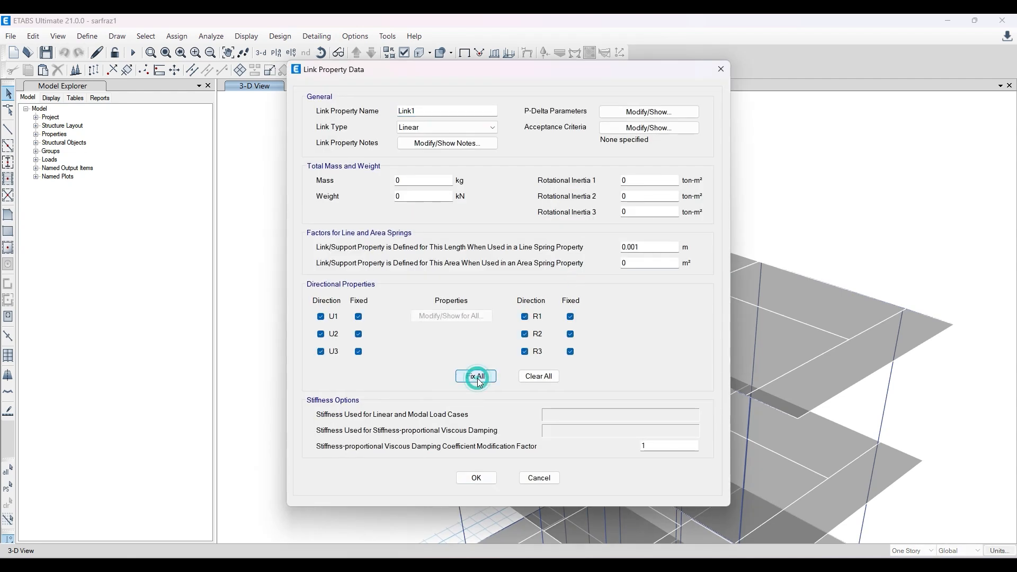
left_click(470, 479)
left_click(577, 325)
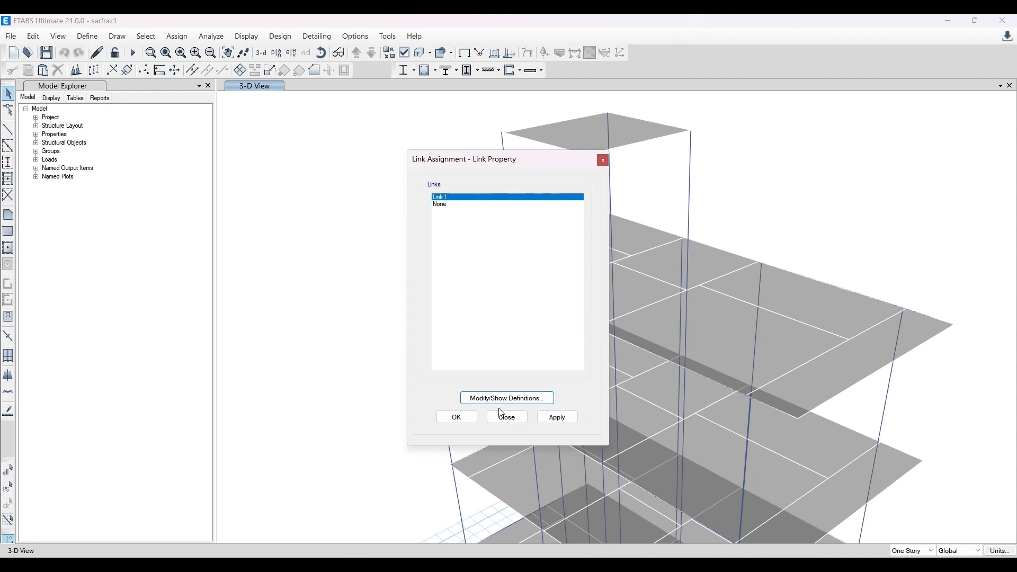
left_click(557, 416)
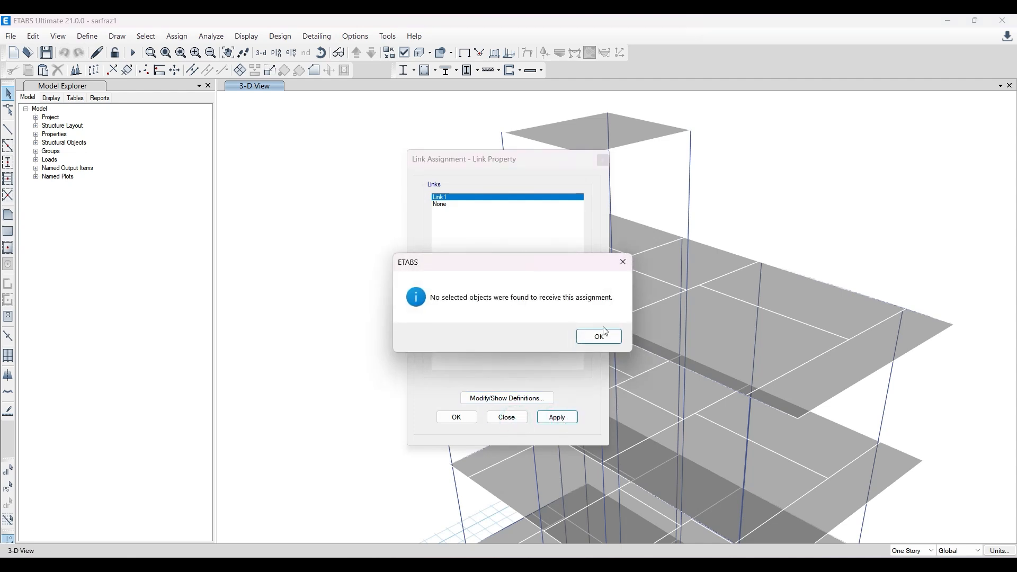
left_click(600, 336)
left_click(512, 417)
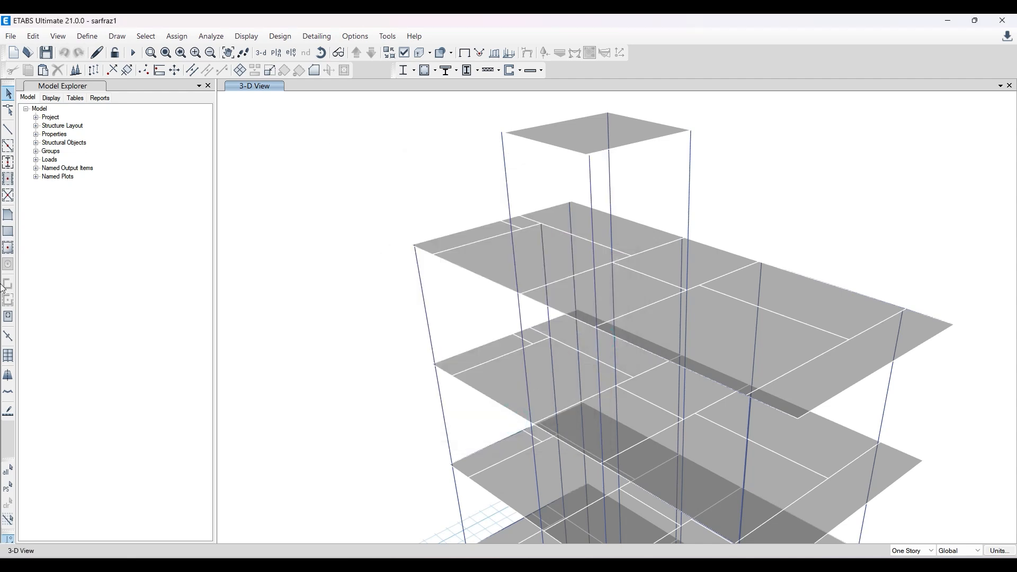
Step: Draw Link1 links from two column tops to the adjacent corners of the topmost roof slab
left_click(9, 336)
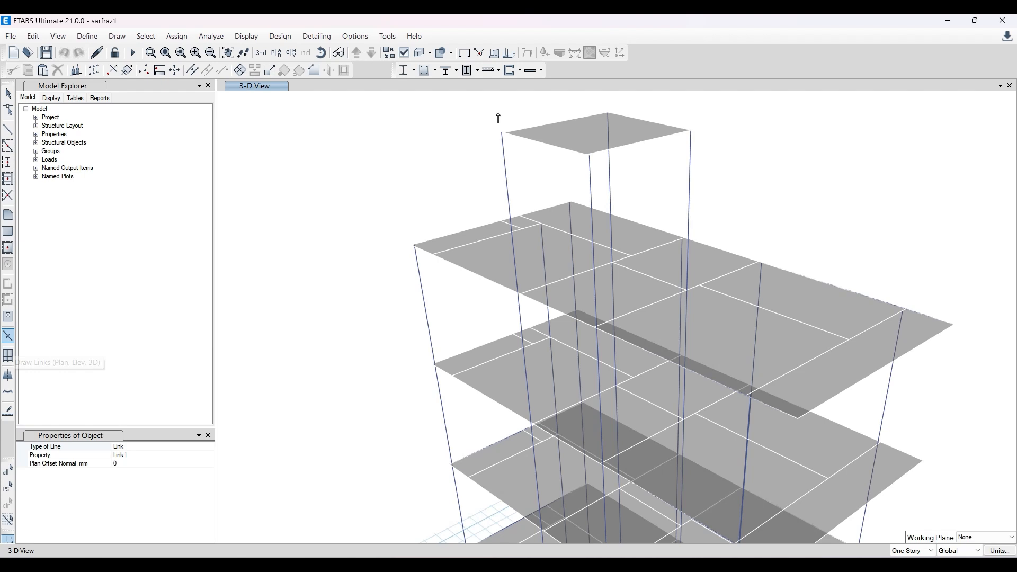
scroll(524, 170, "up", 3)
scroll(524, 170, "up", 2)
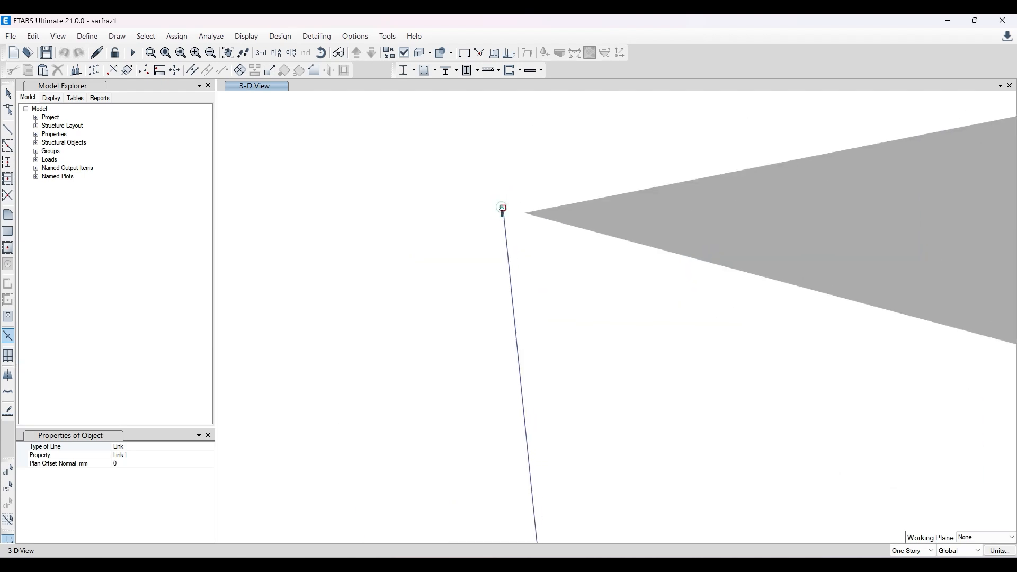
left_click(526, 215)
scroll(539, 175, "down", 3)
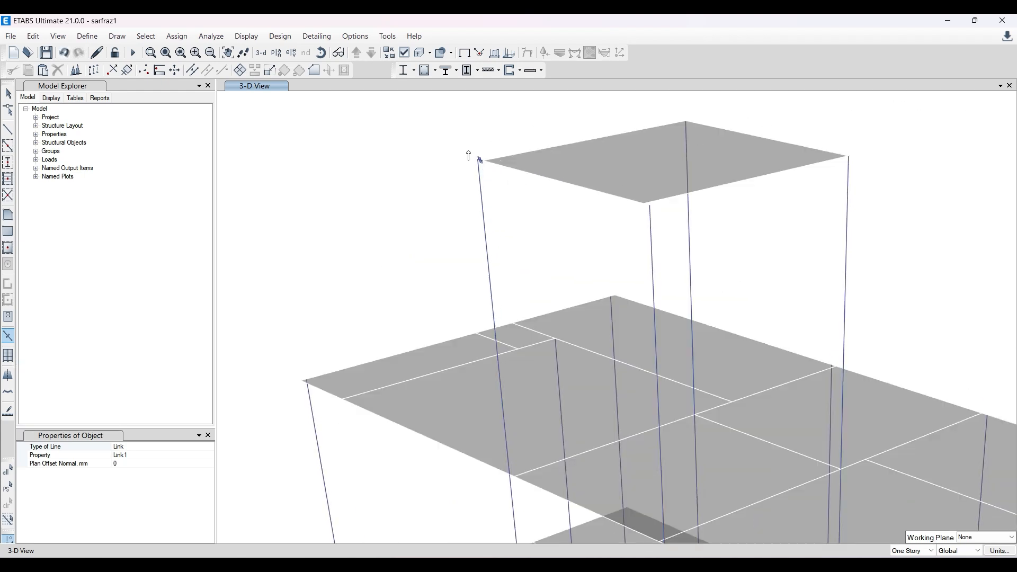
scroll(681, 216, "up", 3)
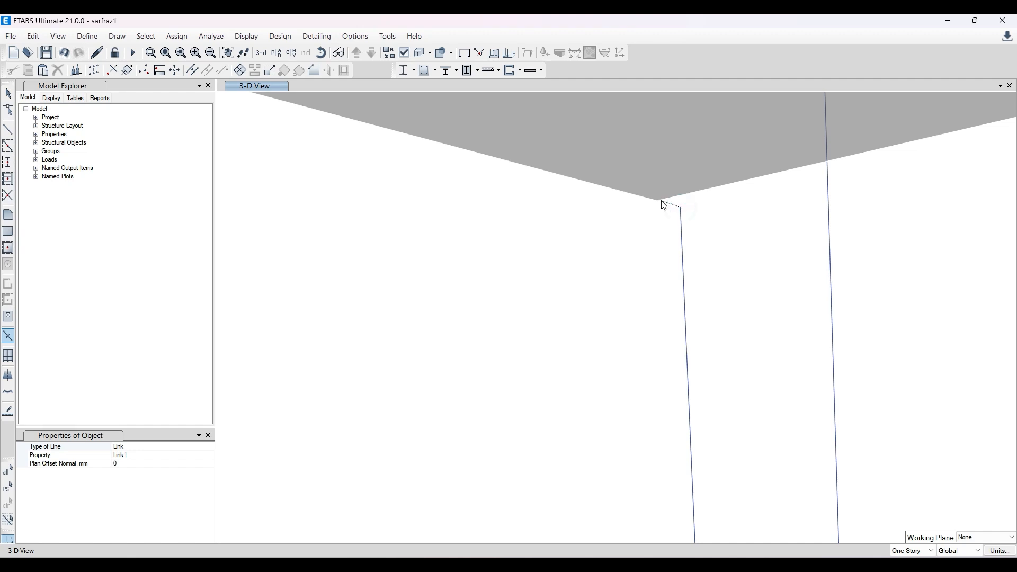
left_click(657, 201)
scroll(633, 233, "down", 5)
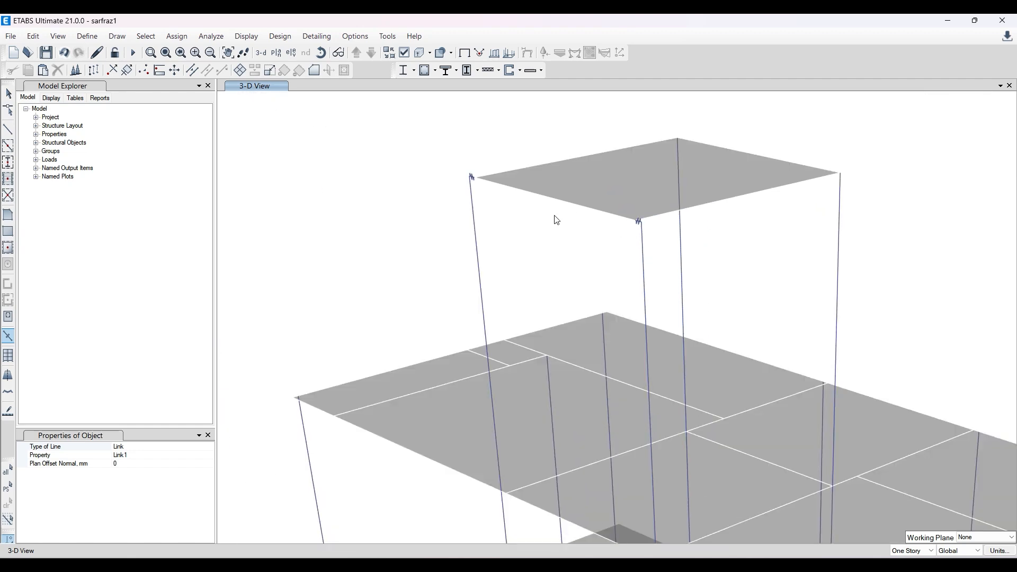
Step: Run the analysis and display the filled Moment 3-3 diagram of the frames for the DL+LL combination
left_click(133, 53)
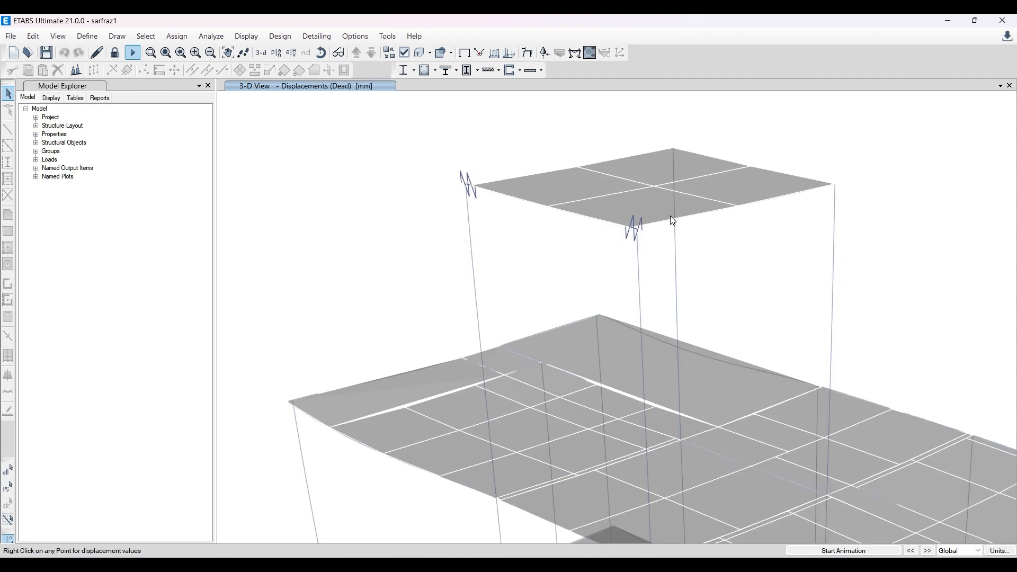
left_click(582, 55)
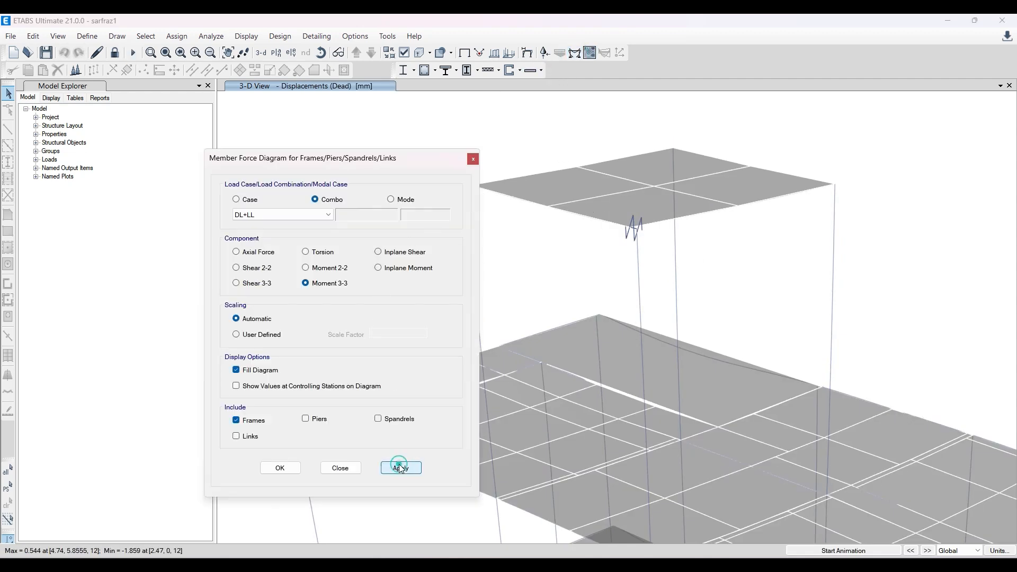
left_click(400, 468)
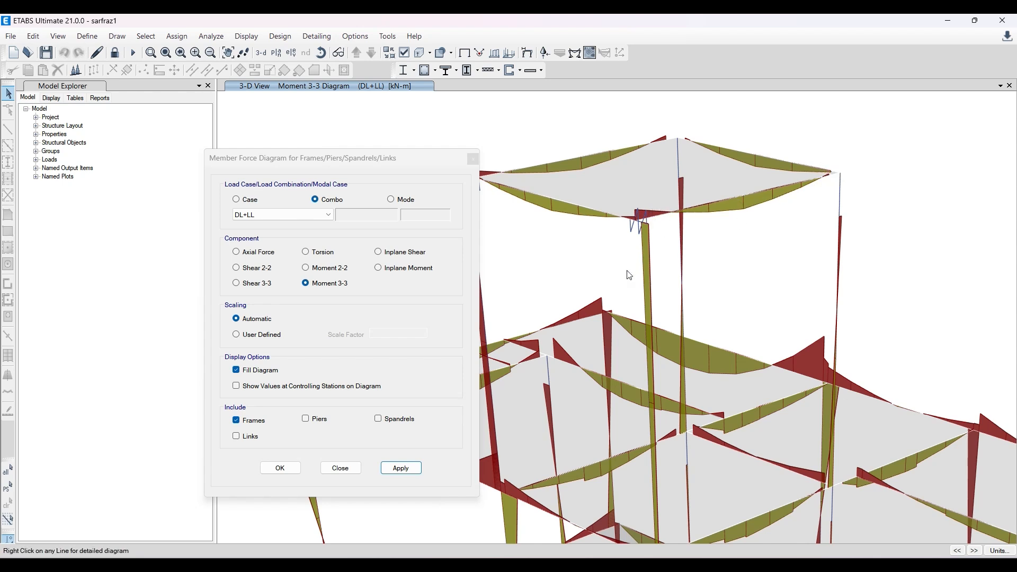
scroll(766, 250, "down", 2)
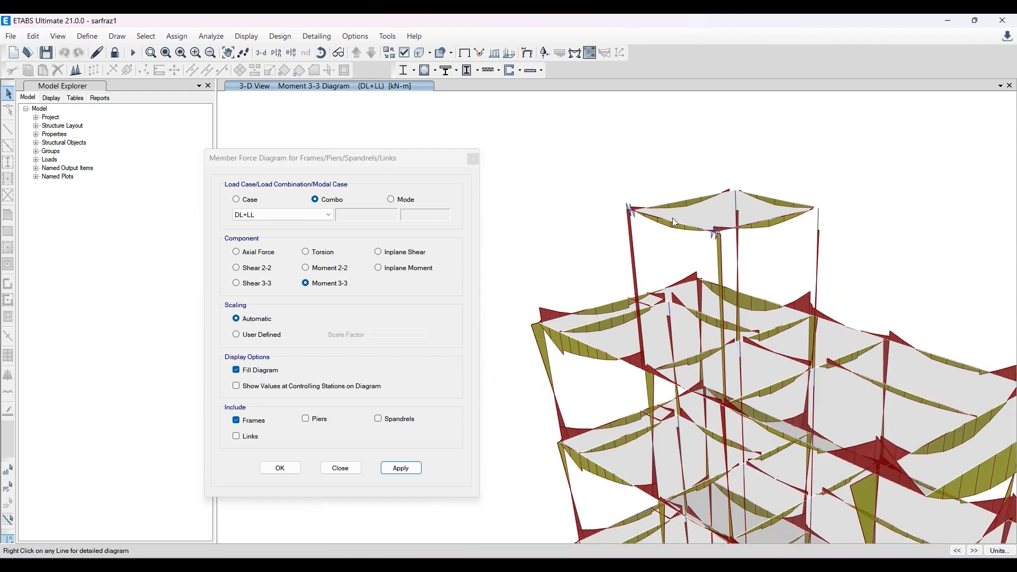
left_click(468, 159)
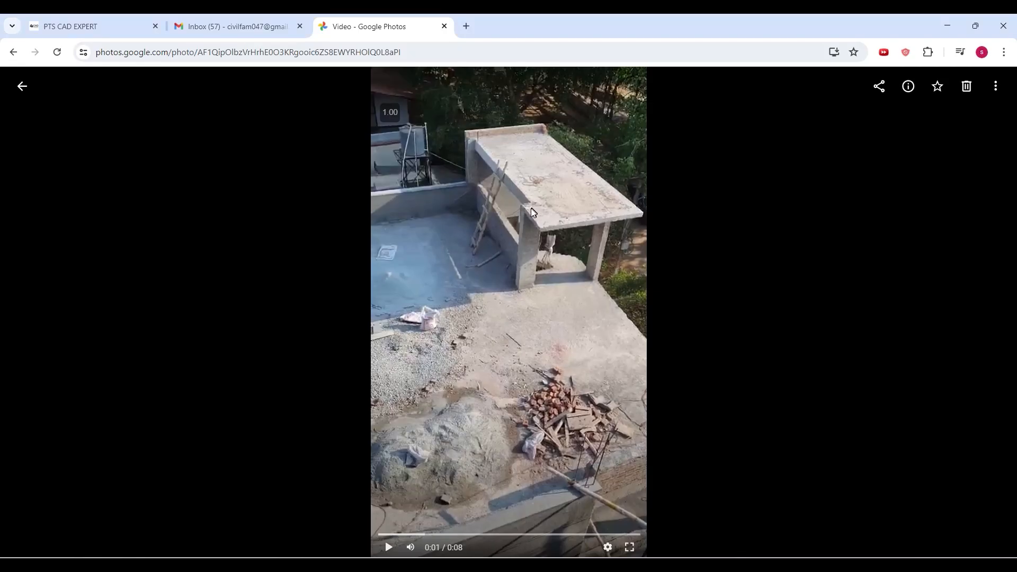
Step: View the PTS CAD EXPERT advanced ETABS course page in the browser and go back to the etabs course search results
left_click(84, 26)
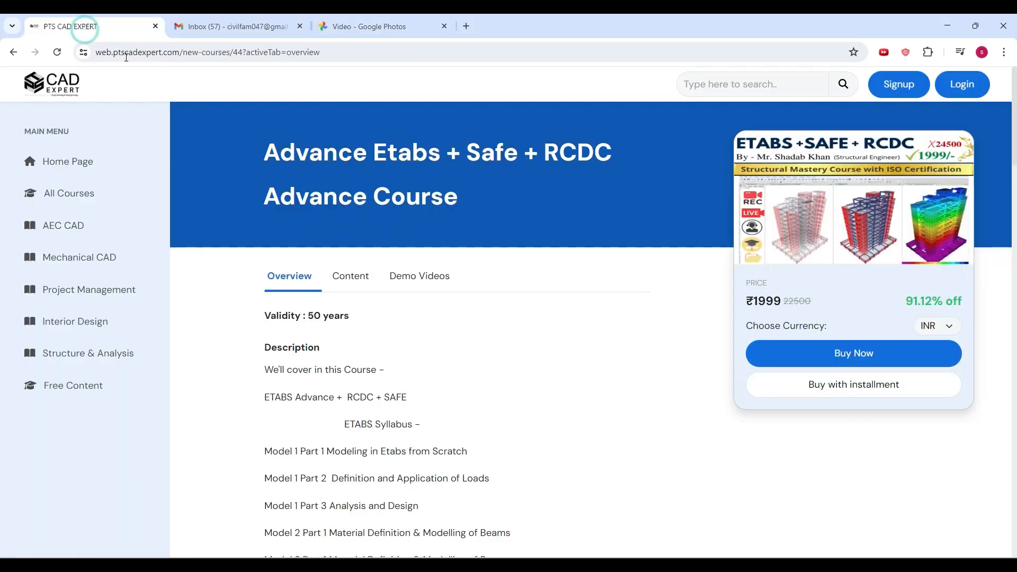
left_click(16, 53)
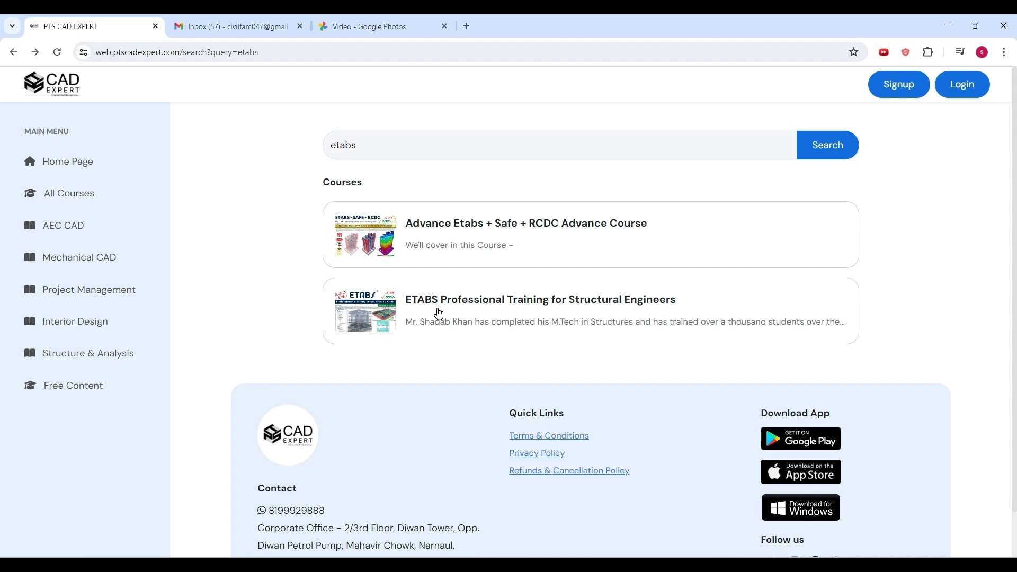
Step: Open the Gmail conversation "Doubts regarding Etabs & SAFE Course", expand its collapsed messages and read the reply listing the project fixes
left_click(229, 26)
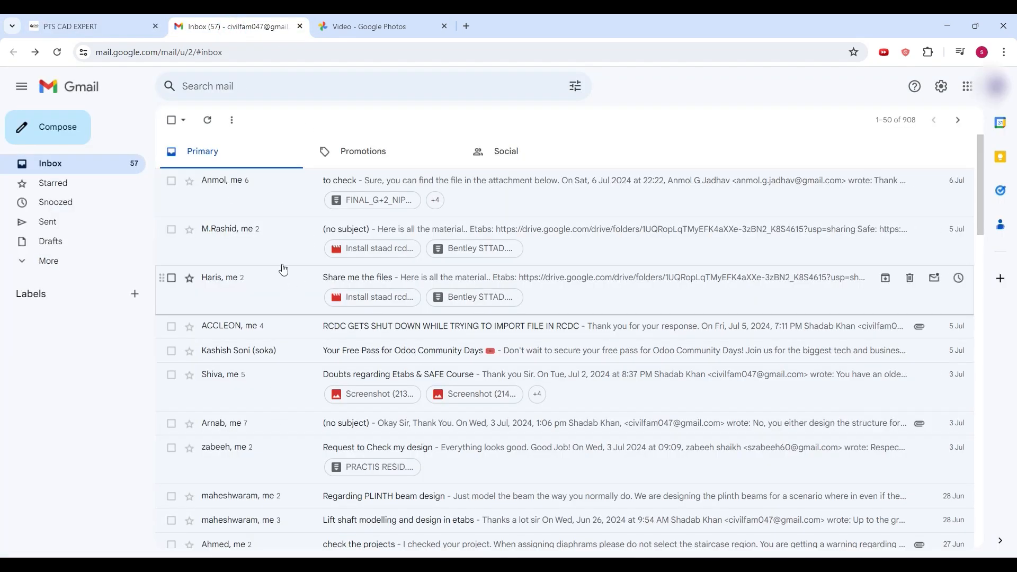
scroll(237, 409, "down", 1)
left_click(279, 326)
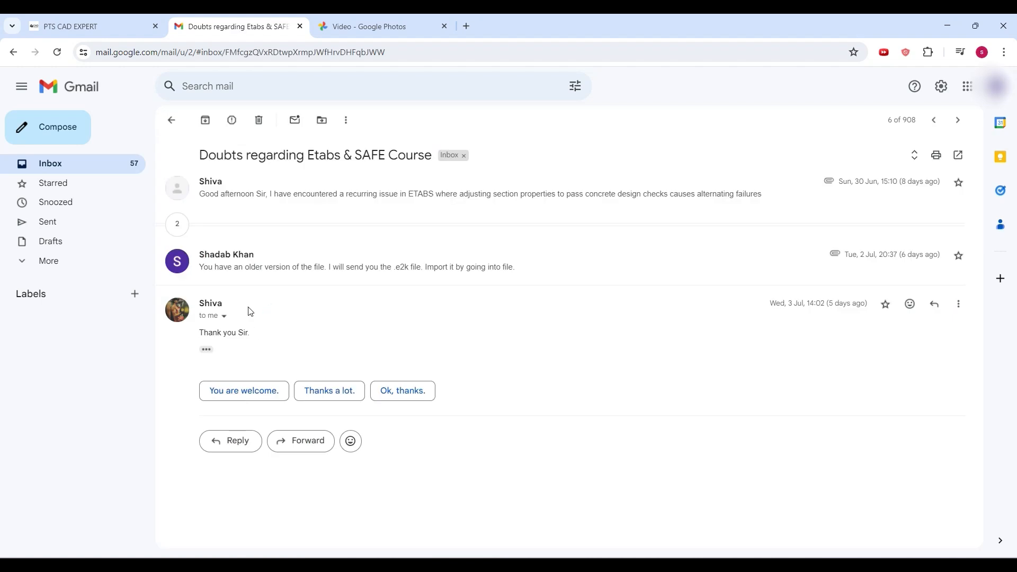
left_click(179, 226)
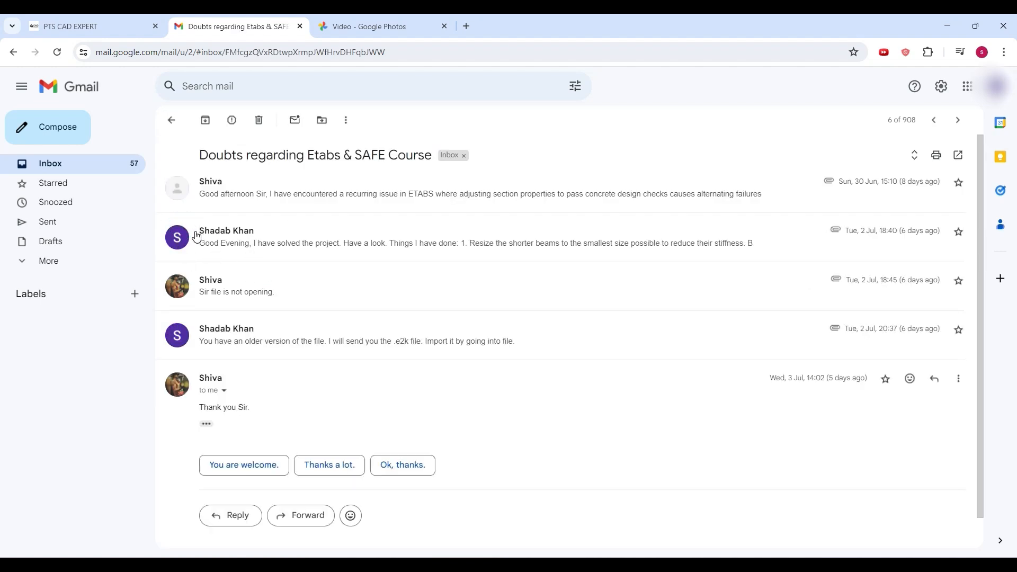
left_click(182, 238)
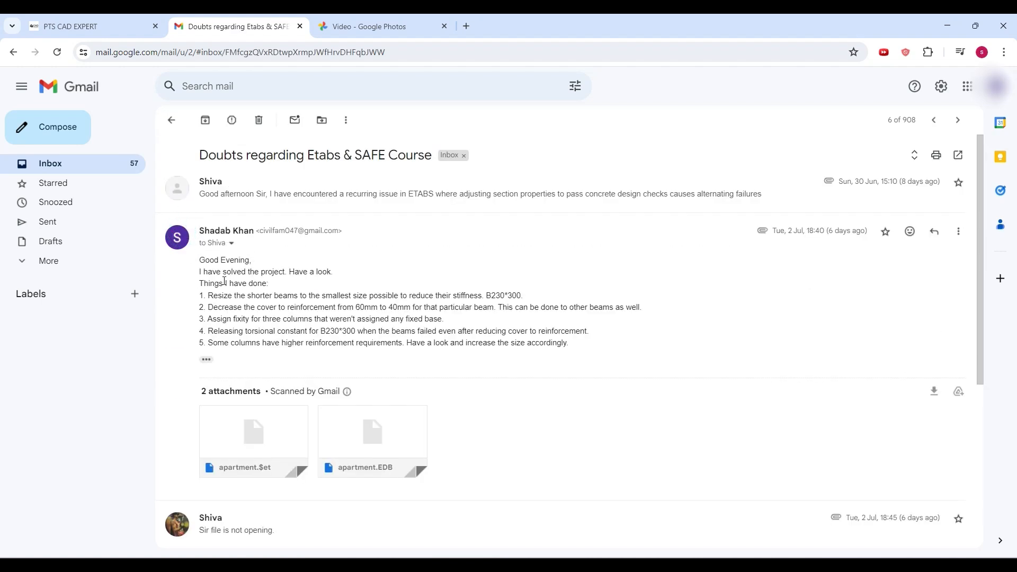
scroll(235, 331, "down", 2)
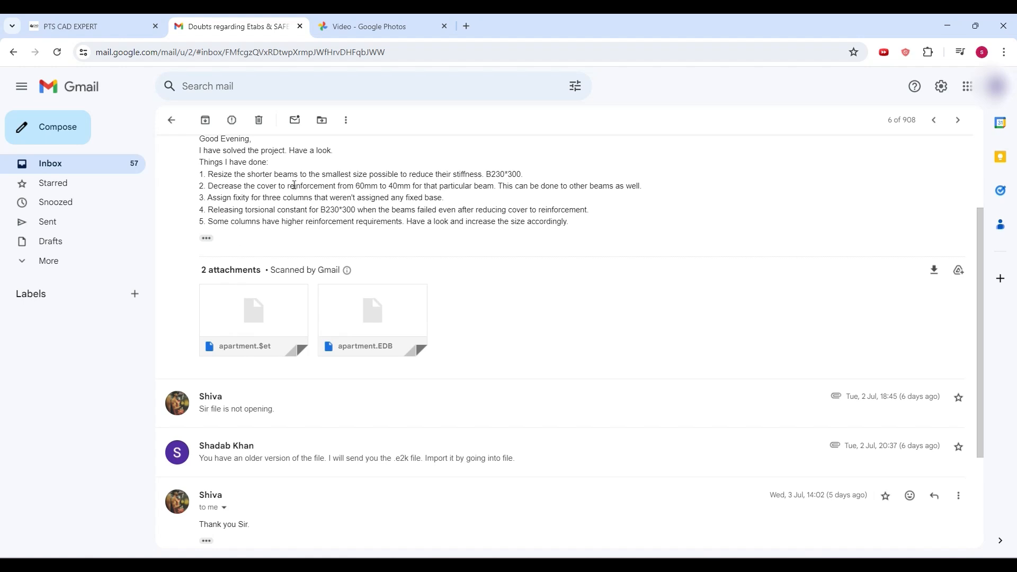
scroll(294, 185, "down", 1)
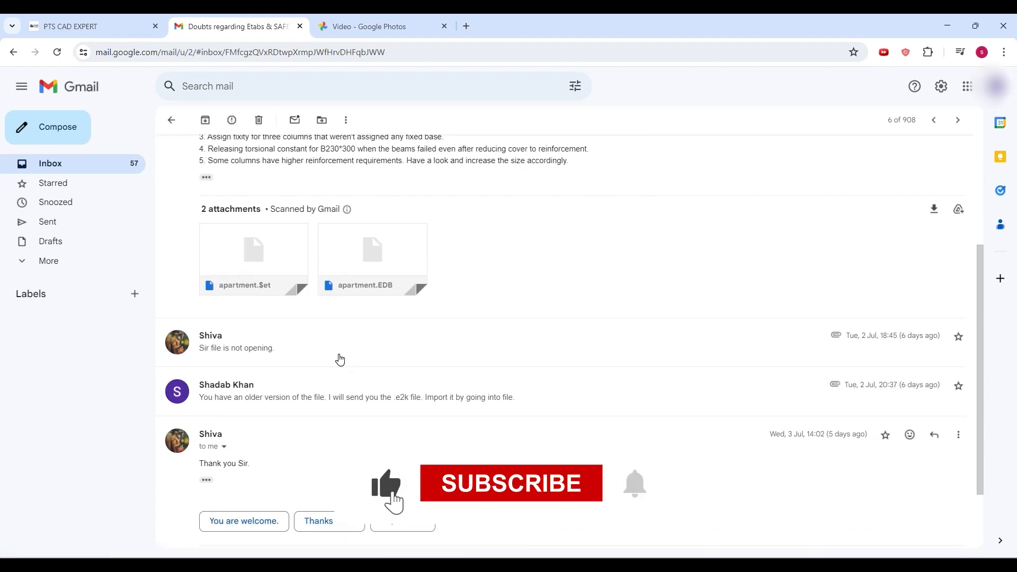
scroll(340, 360, "up", 3)
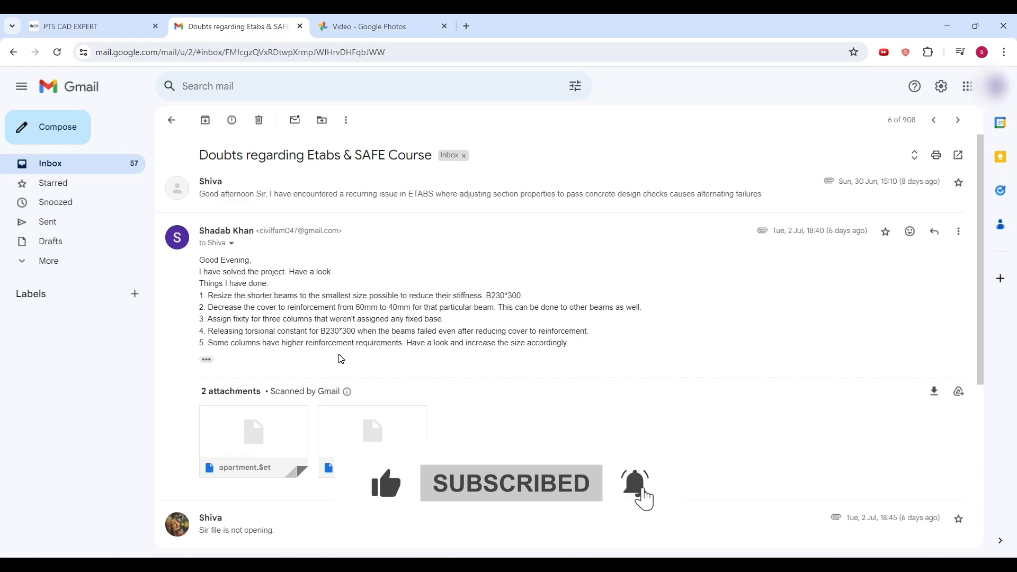
left_click(418, 513)
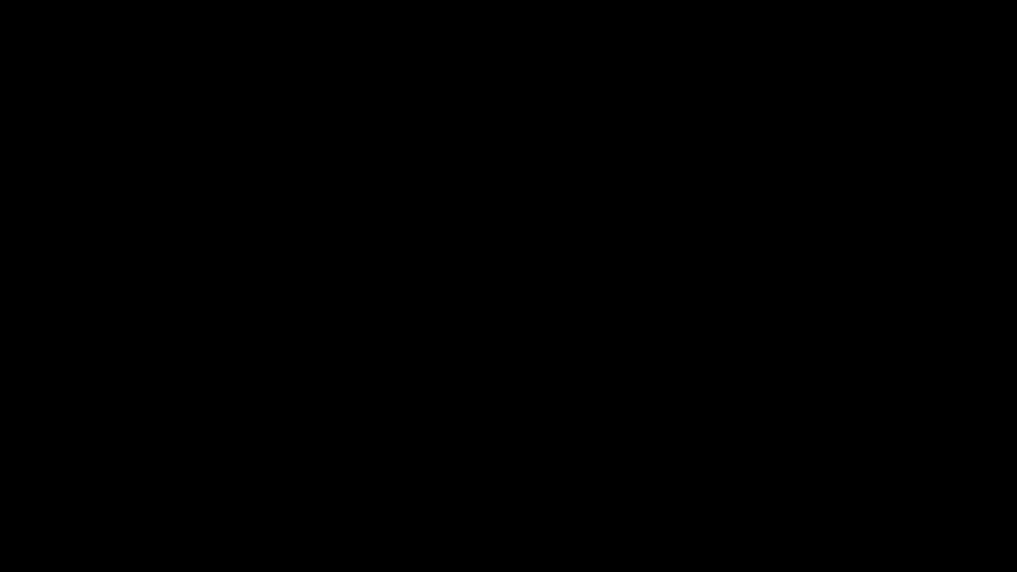